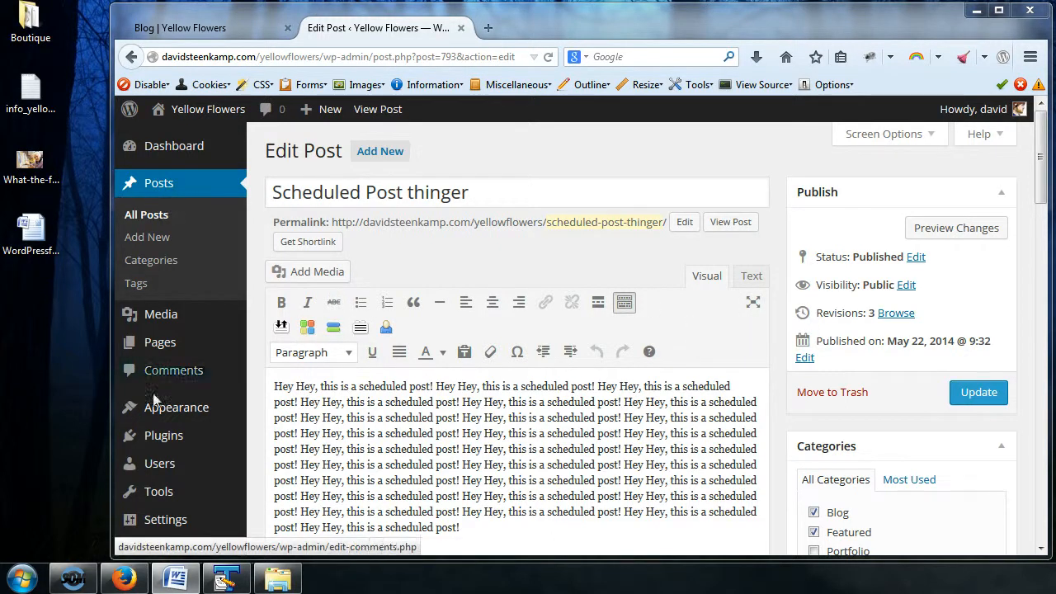
Step: Open the management page for post categories and look over the form for adding one
{"action": "left_click", "coordinate": [149, 266]}
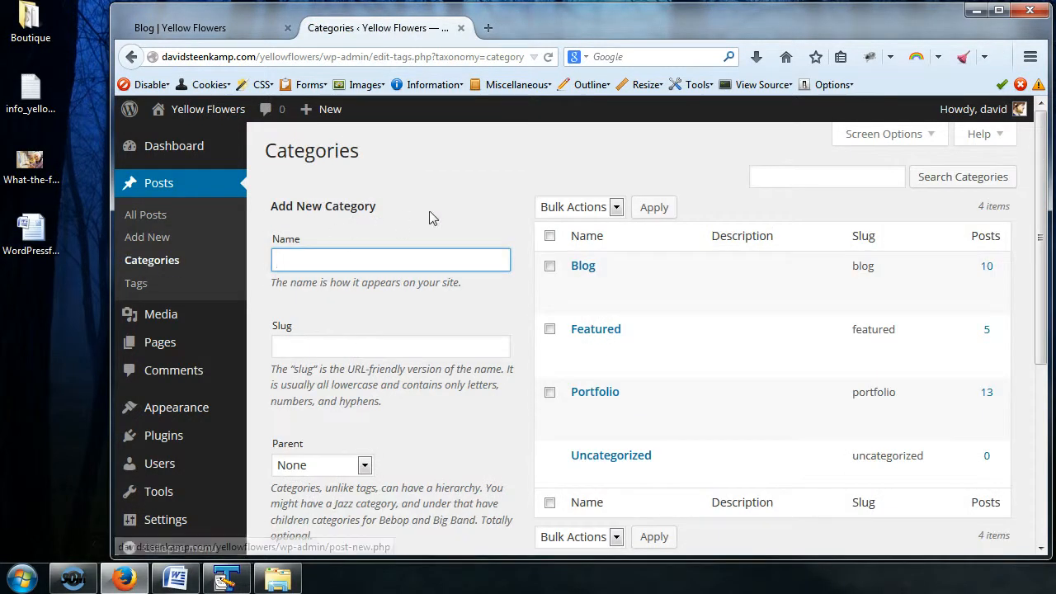
{"action": "scroll", "coordinate": [435, 217], "scroll_direction": "down", "scroll_amount": 2}
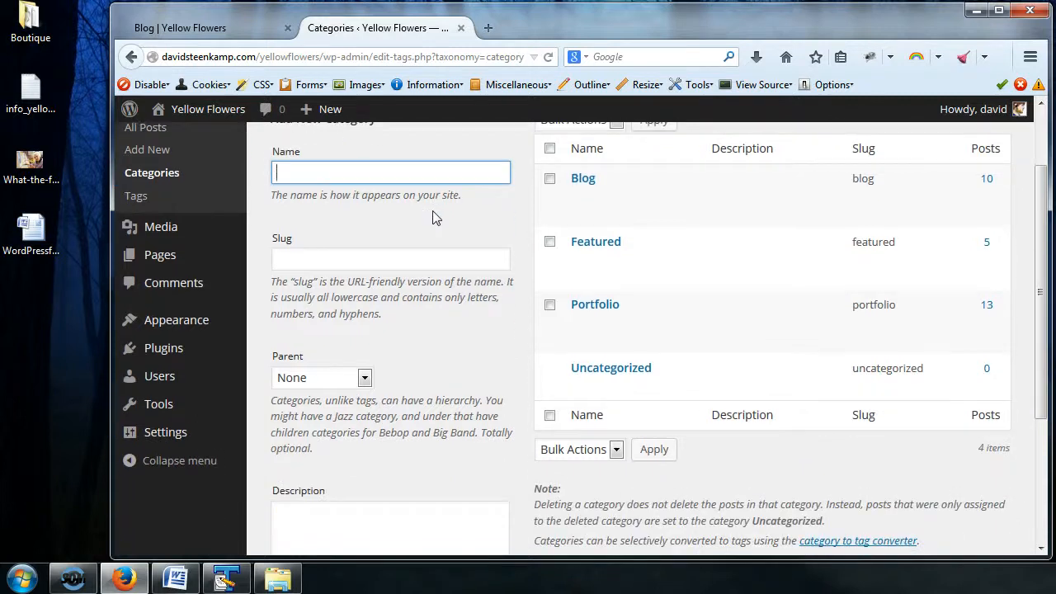
{"action": "scroll", "coordinate": [435, 217], "scroll_direction": "up", "scroll_amount": 2}
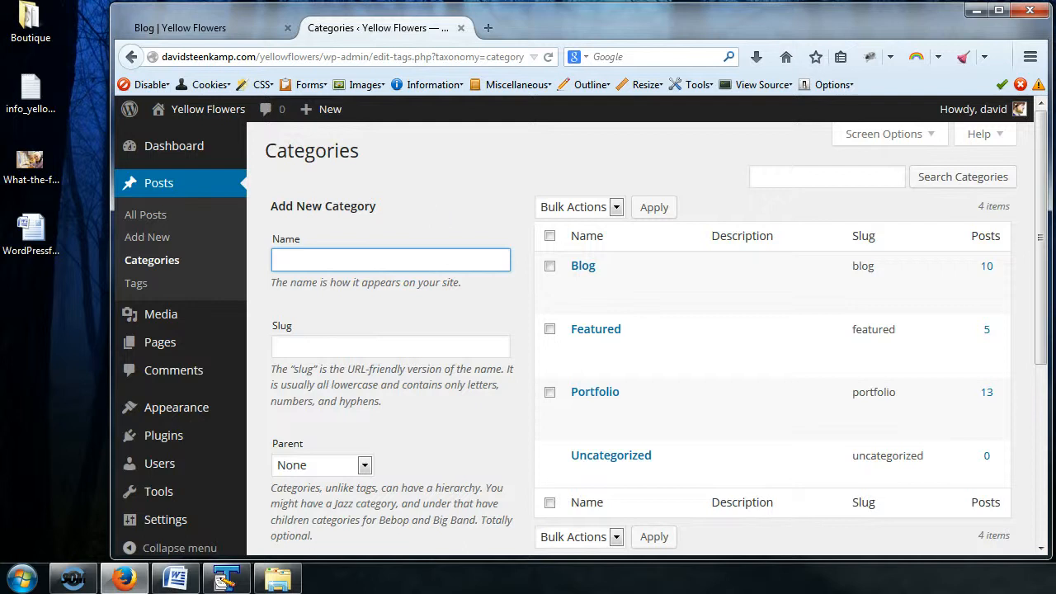
Step: Examine the posts listed on the site's Blog category page, then go to the site's home page
{"action": "left_click", "coordinate": [226, 35]}
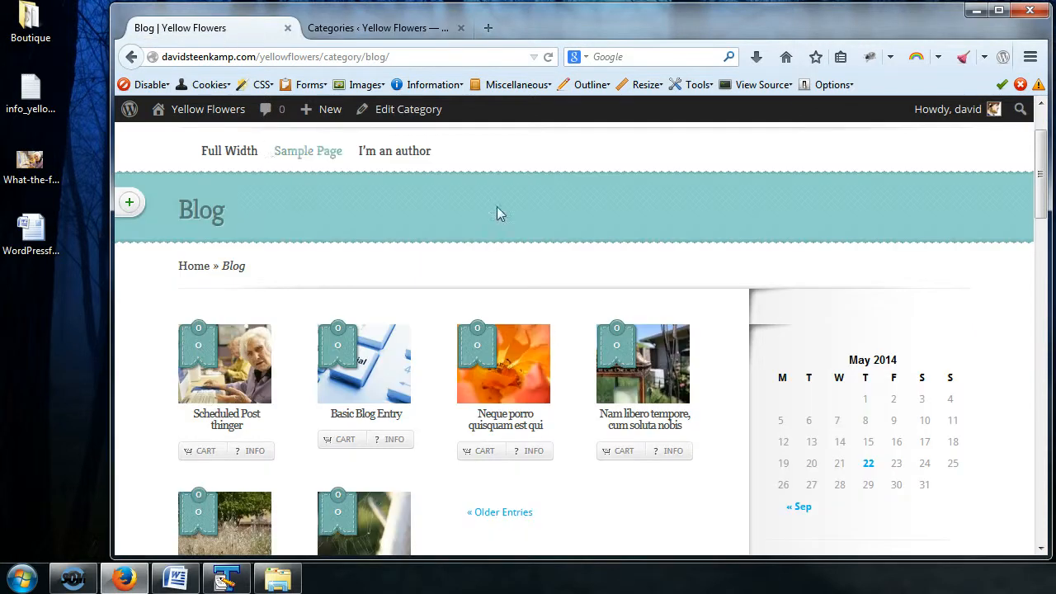
{"action": "scroll", "coordinate": [555, 252], "scroll_direction": "down", "scroll_amount": 2}
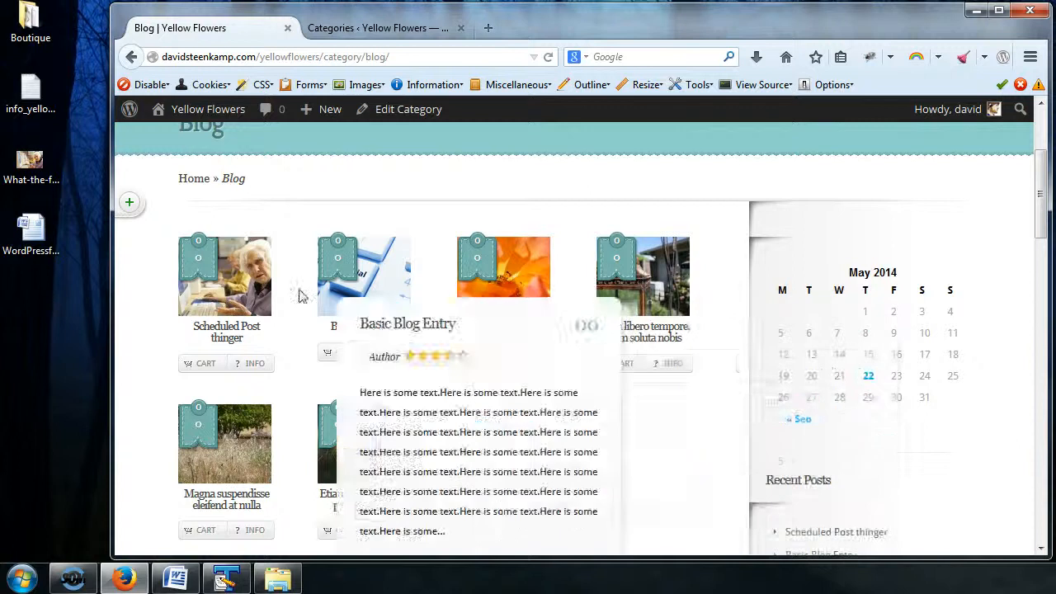
{"action": "scroll", "coordinate": [688, 358], "scroll_direction": "down", "scroll_amount": 2}
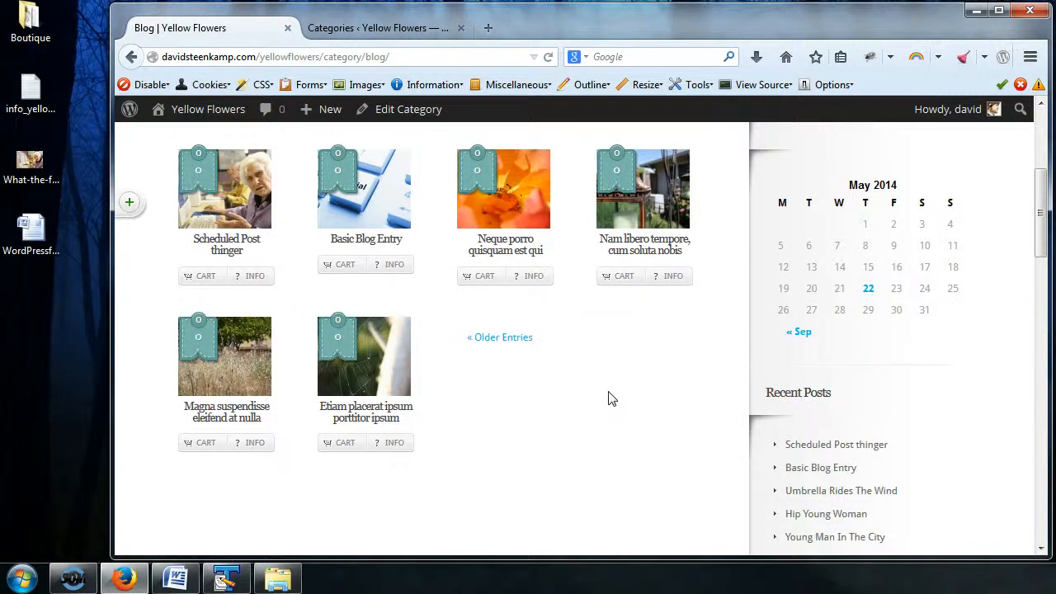
{"action": "scroll", "coordinate": [608, 396], "scroll_direction": "up", "scroll_amount": 2}
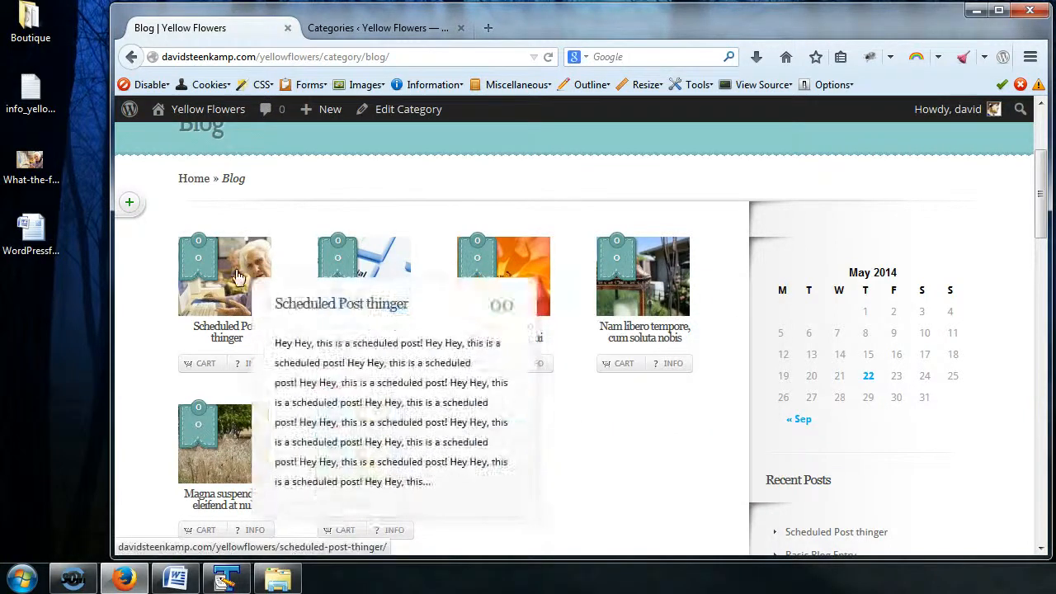
{"action": "mouse_move", "coordinate": [223, 278]}
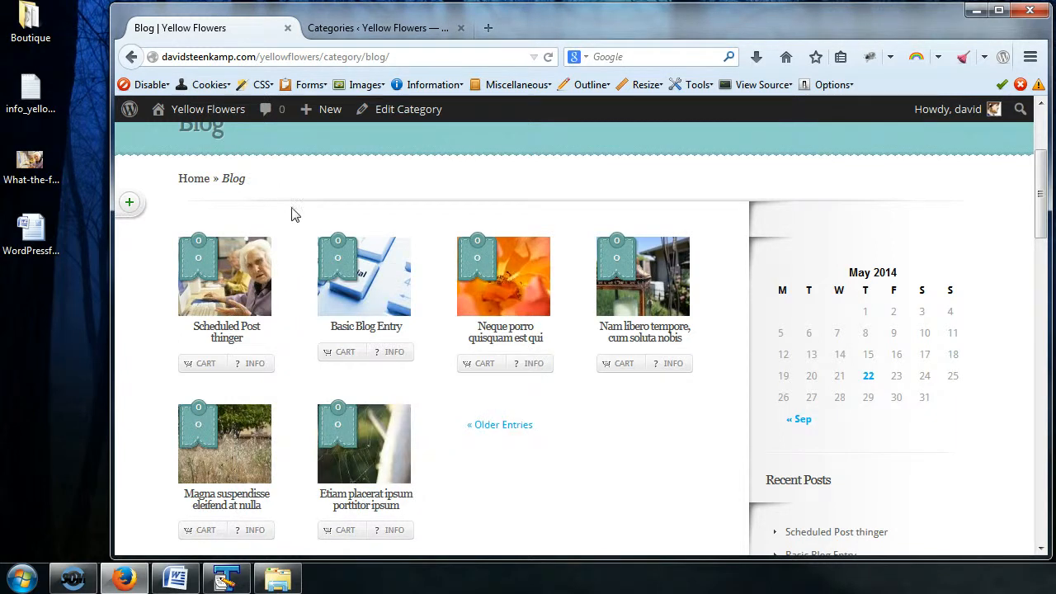
{"action": "scroll", "coordinate": [369, 170], "scroll_direction": "up", "scroll_amount": 2}
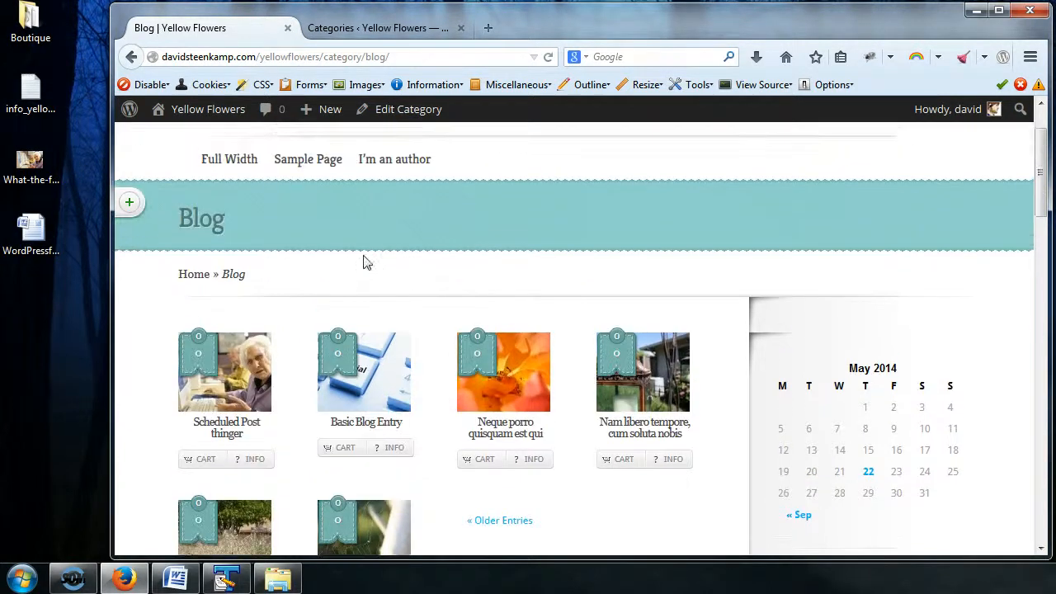
{"action": "scroll", "coordinate": [368, 263], "scroll_direction": "up", "scroll_amount": 2}
{"action": "left_click", "coordinate": [250, 186]}
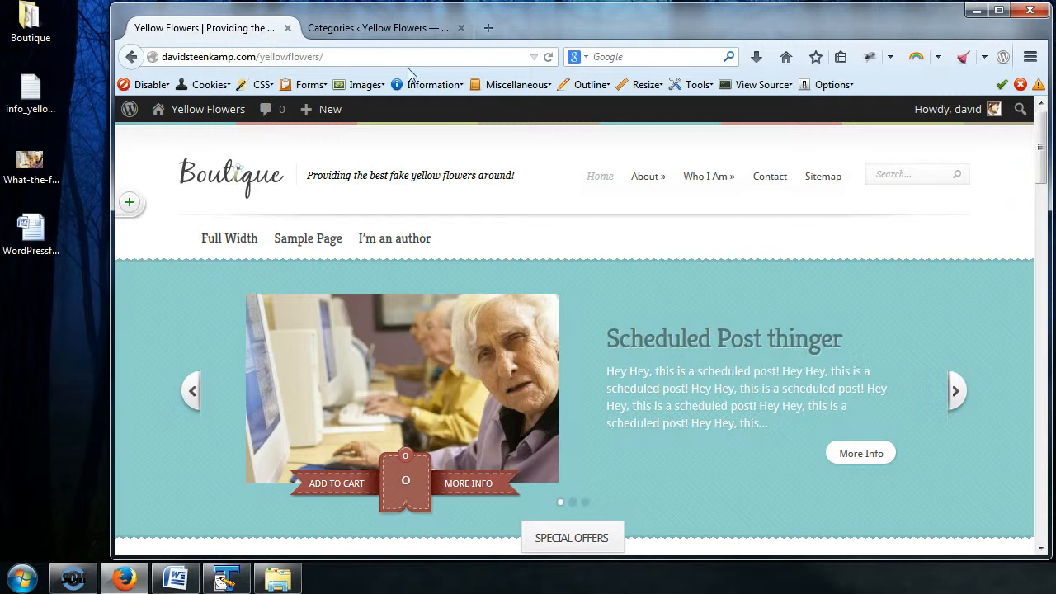
Step: Return to category management and enter Trucks as the new category's name
{"action": "left_click", "coordinate": [379, 37]}
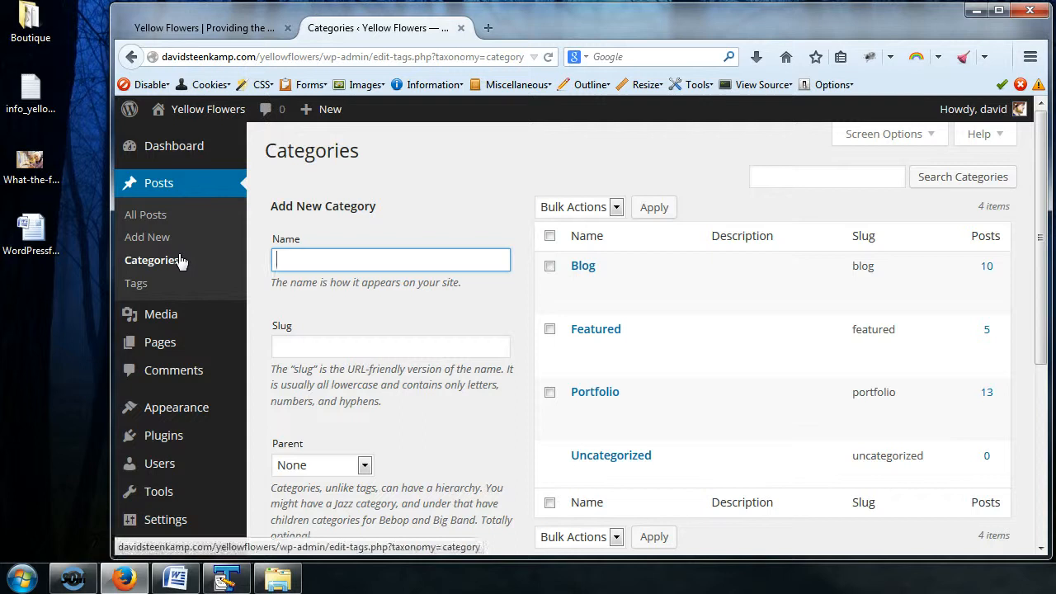
{"action": "left_click", "coordinate": [397, 260]}
{"action": "left_click", "coordinate": [373, 261]}
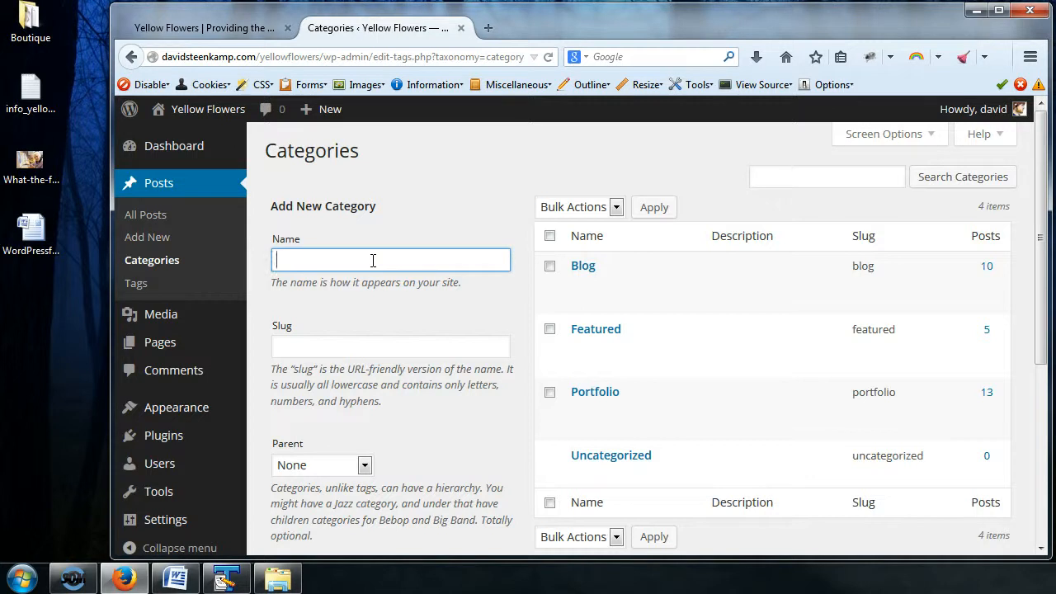
{"action": "left_click", "coordinate": [373, 261]}
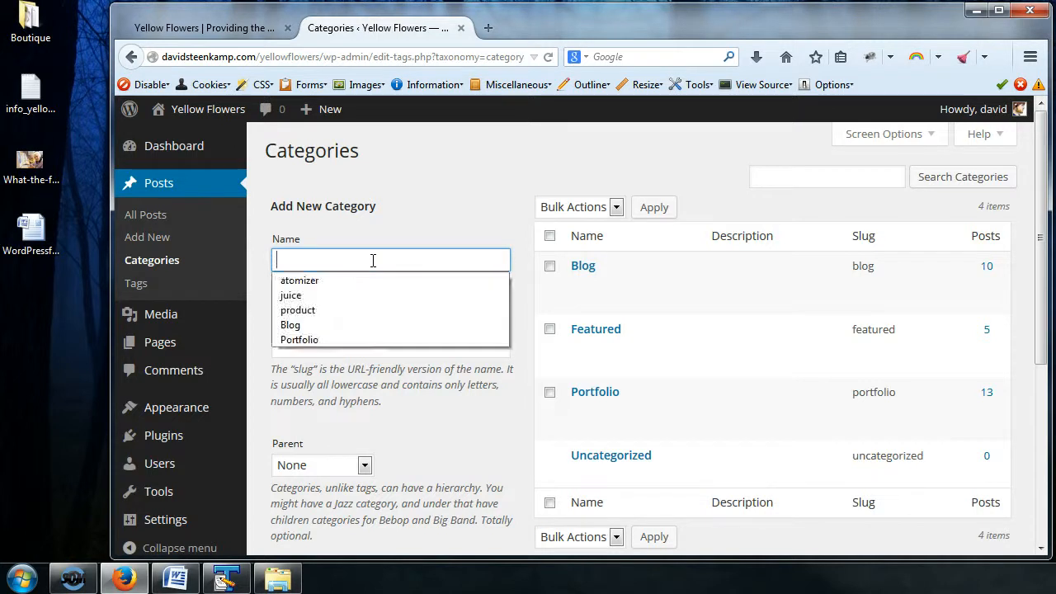
{"action": "left_click", "coordinate": [356, 260]}
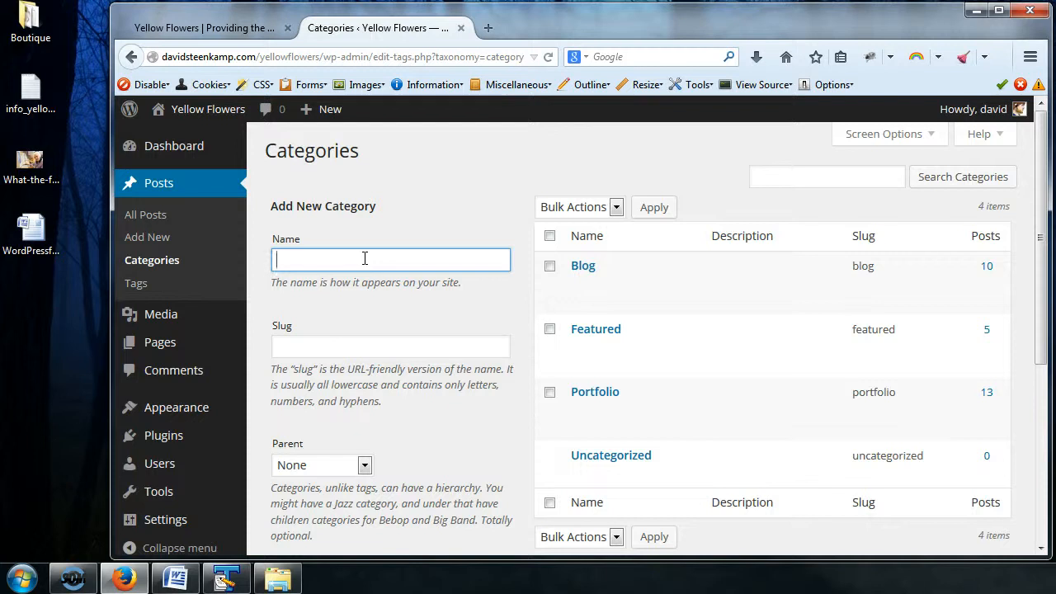
{"action": "type", "text": "Trucks"}
{"action": "scroll", "coordinate": [459, 255], "scroll_direction": "down", "scroll_amount": 2}
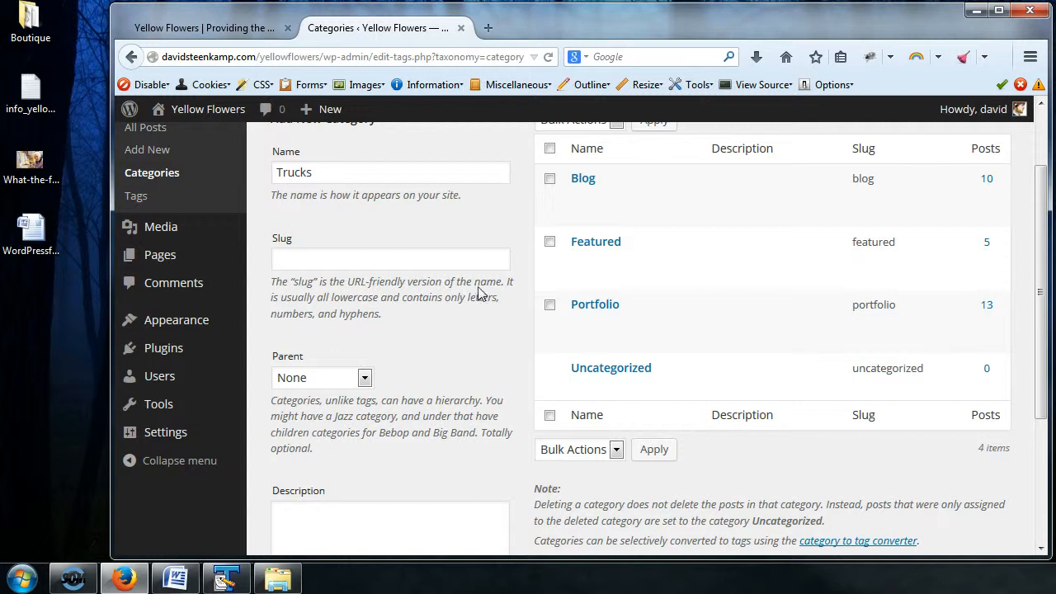
{"action": "left_click", "coordinate": [313, 262]}
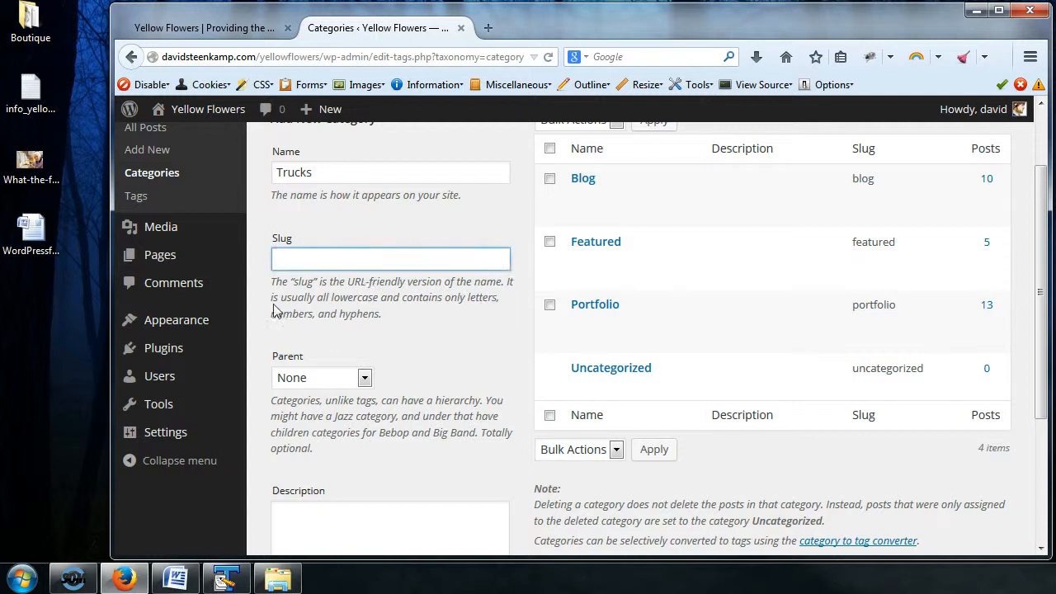
Step: View the site's Featured category archive at davidsteenkamp.com/yellowflowers/category/featured/
{"action": "left_click", "coordinate": [230, 31]}
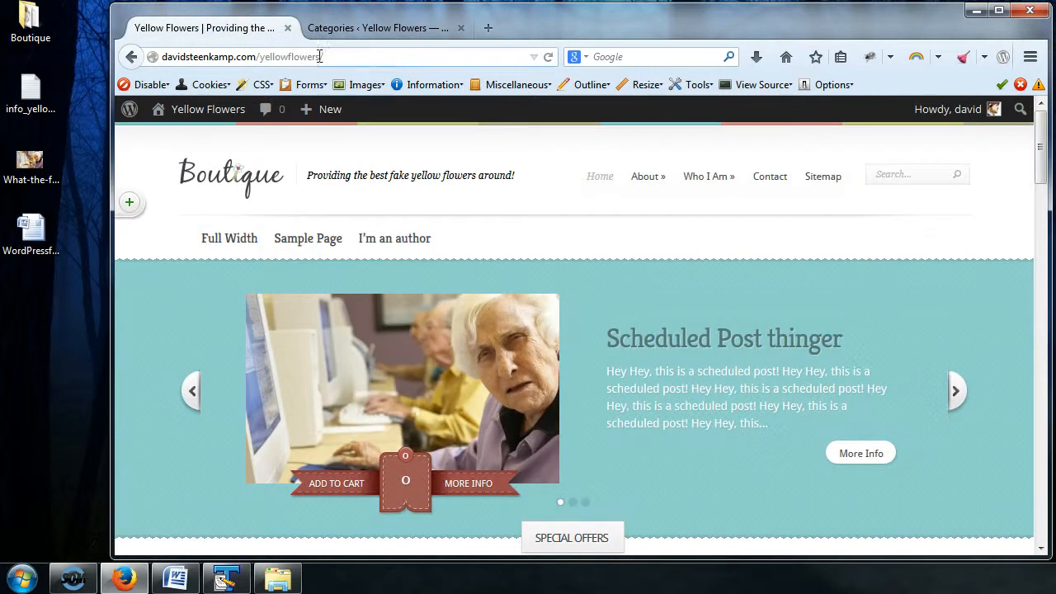
{"action": "left_click", "coordinate": [224, 51]}
{"action": "left_click", "coordinate": [330, 57]}
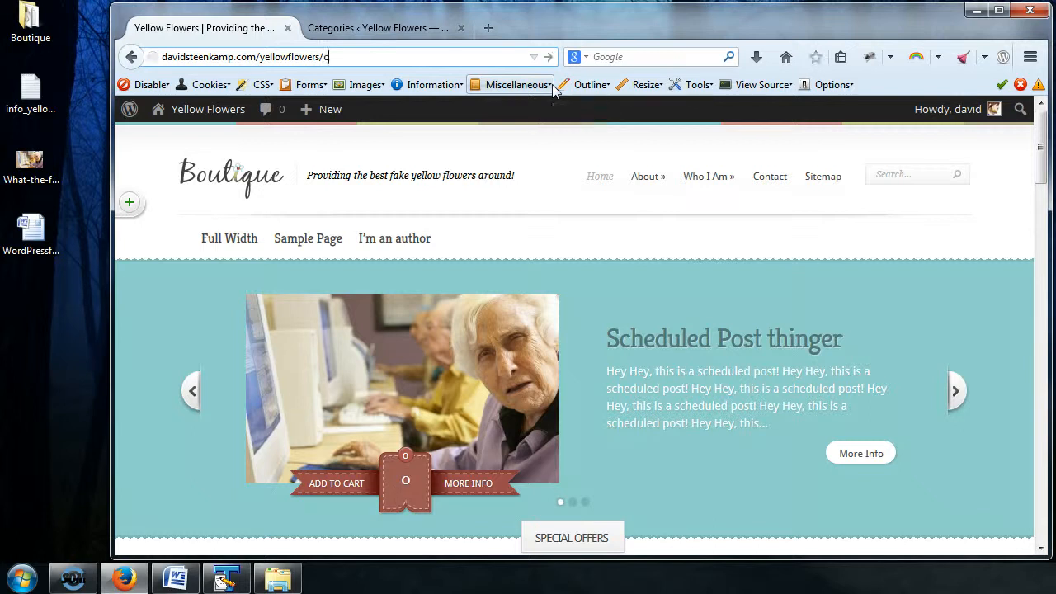
{"action": "type", "text": "category/"}
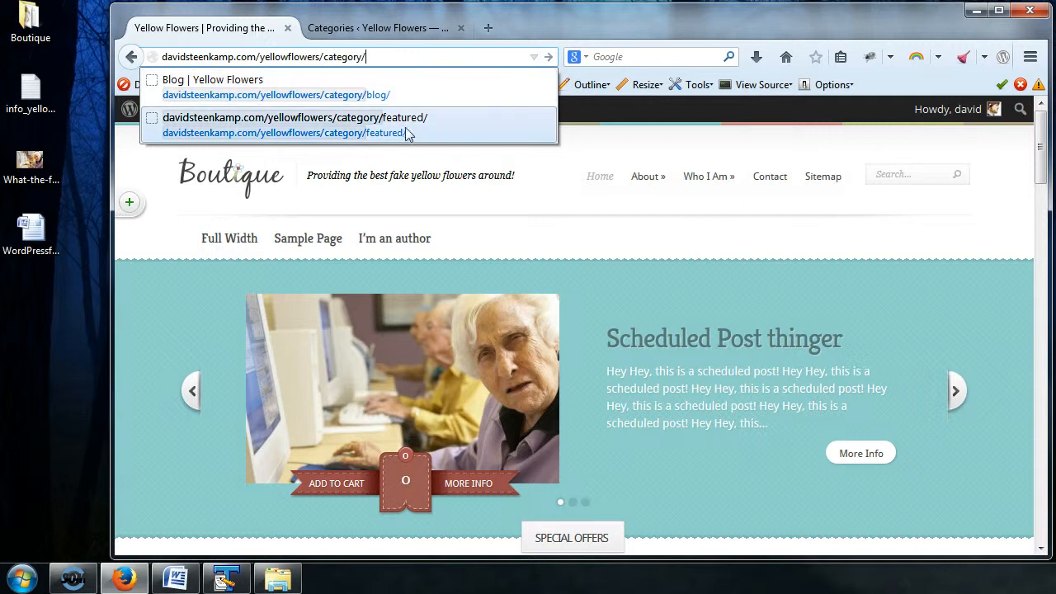
{"action": "left_click", "coordinate": [402, 129]}
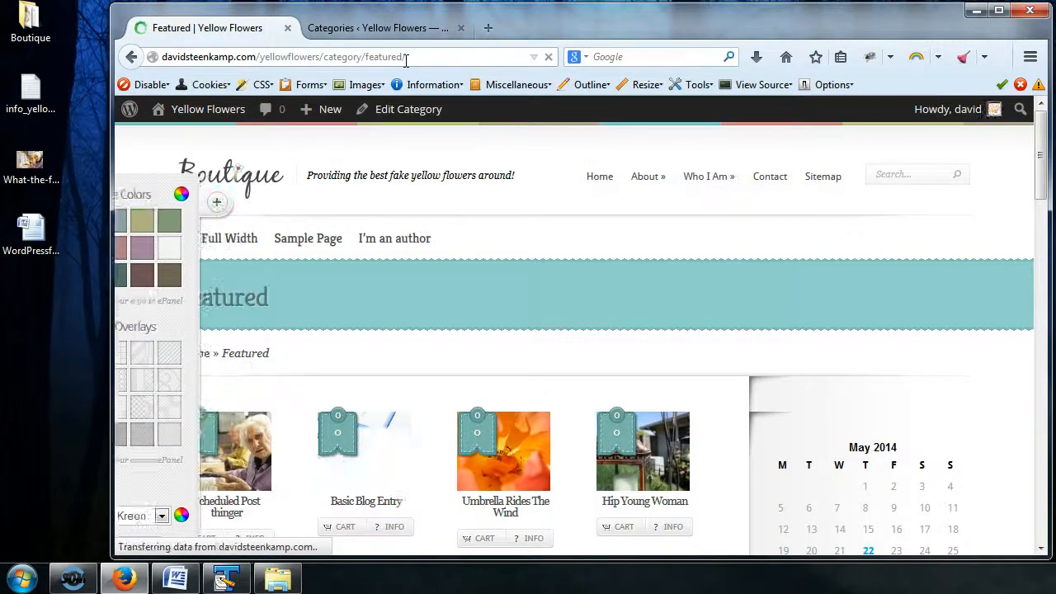
{"action": "scroll", "coordinate": [660, 441], "scroll_direction": "down", "scroll_amount": 3}
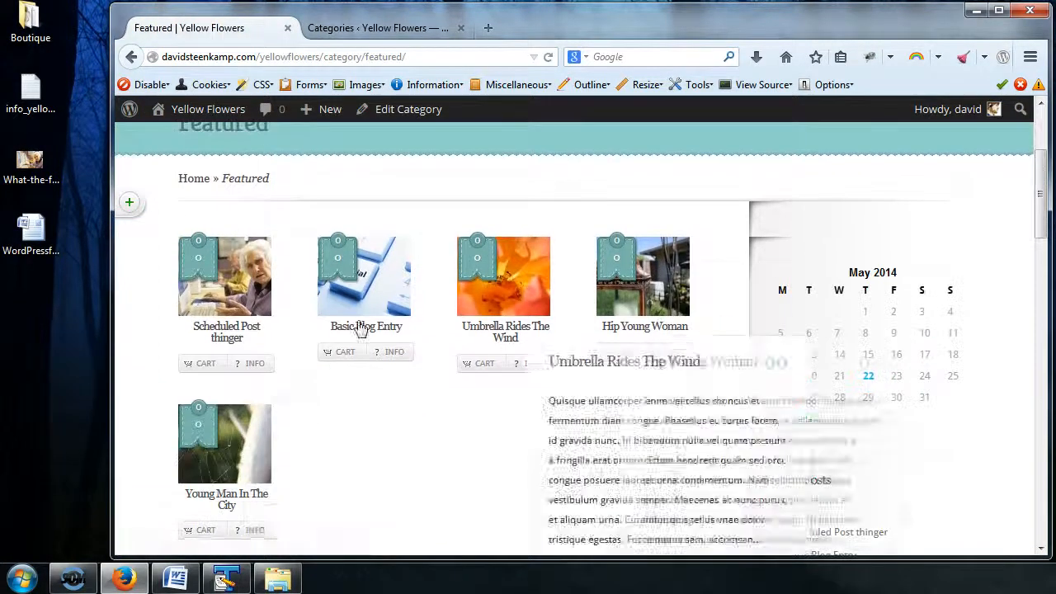
Step: Compare the new category's slug field with the slug part of the Featured archive's web address
{"action": "left_click", "coordinate": [354, 34]}
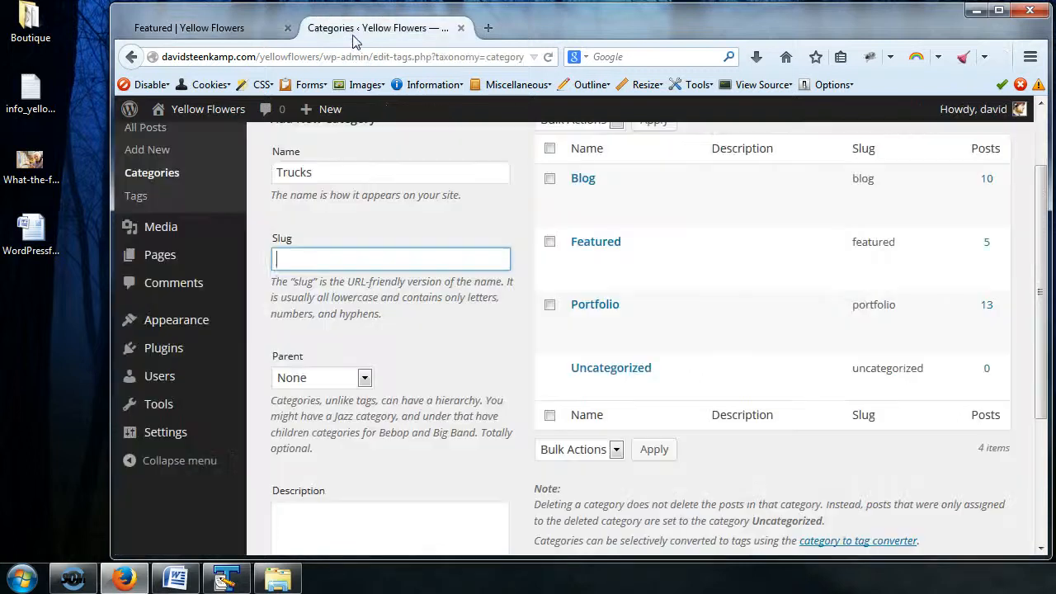
{"action": "left_click", "coordinate": [311, 260]}
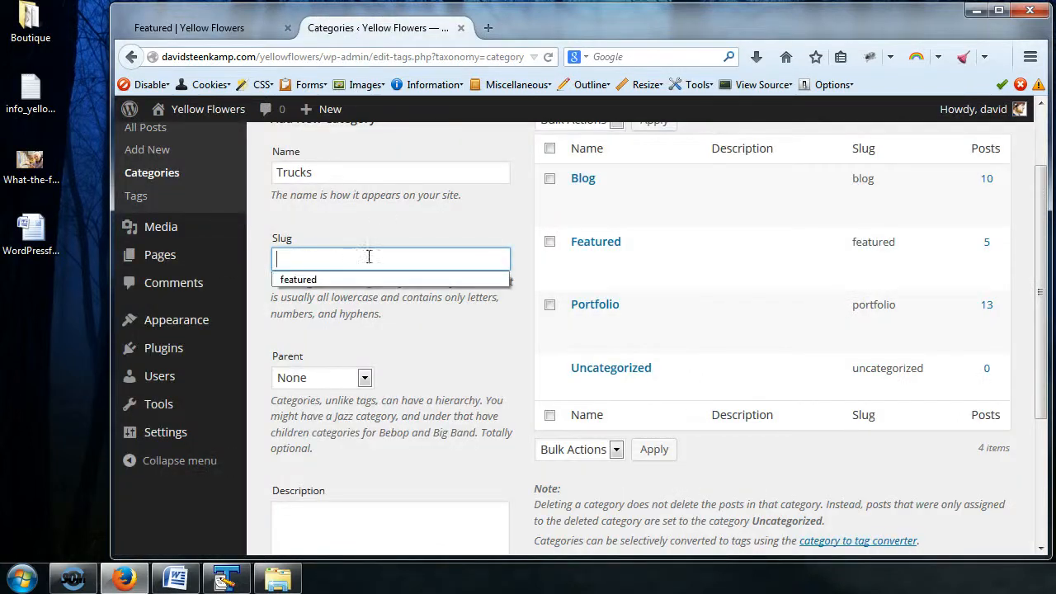
{"action": "left_click", "coordinate": [240, 28]}
{"action": "left_click", "coordinate": [376, 56]}
{"action": "double_click", "coordinate": [383, 56]}
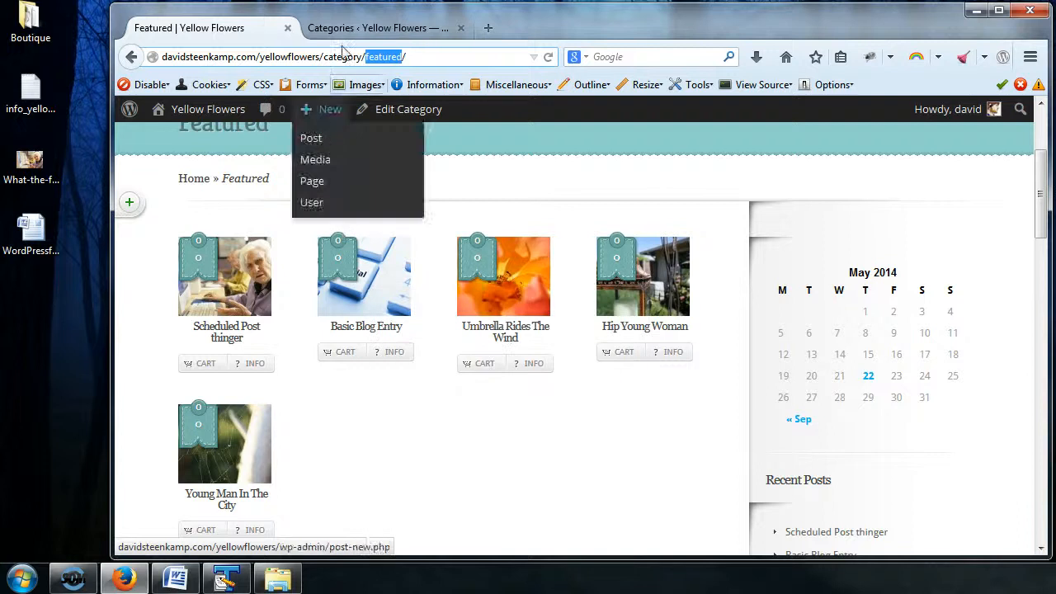
{"action": "left_click", "coordinate": [363, 30]}
{"action": "scroll", "coordinate": [359, 297], "scroll_direction": "up", "scroll_amount": 2}
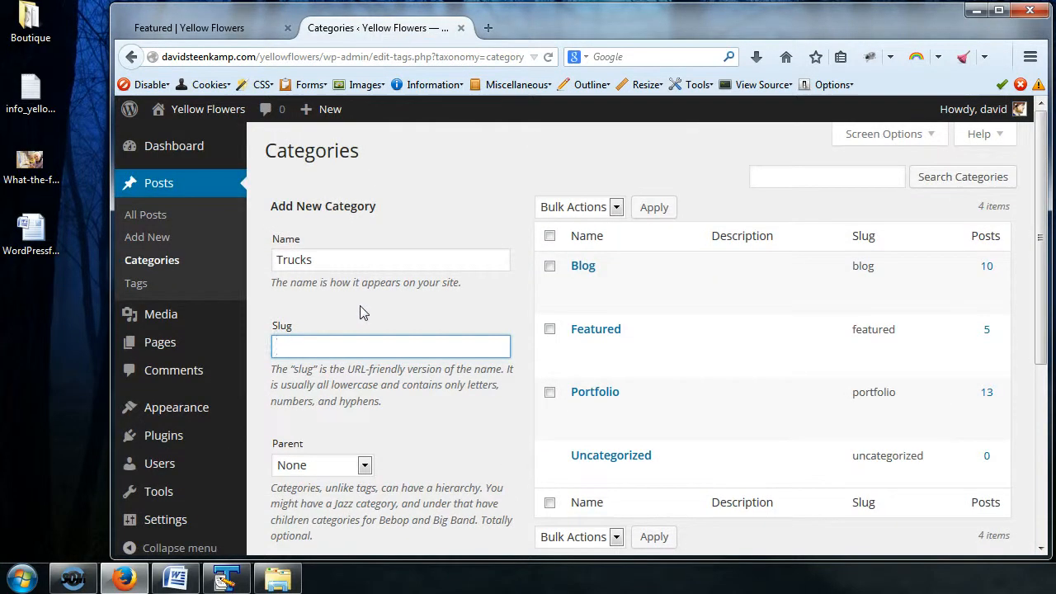
Step: Add the Trucks category with no parent and with the slug and description left blank
{"action": "left_click", "coordinate": [355, 262]}
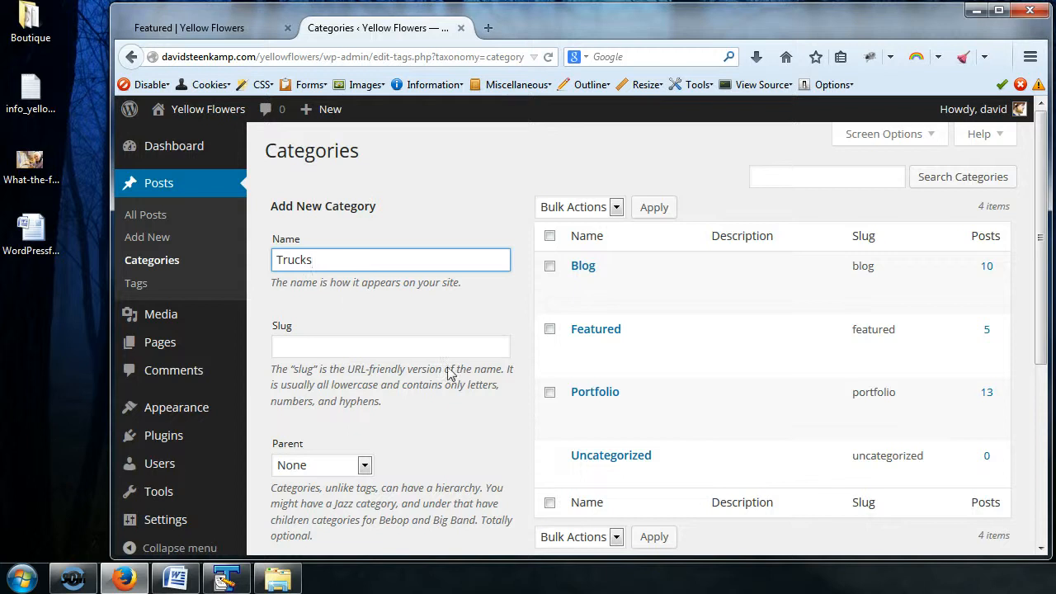
{"action": "scroll", "coordinate": [452, 373], "scroll_direction": "down", "scroll_amount": 3}
{"action": "scroll", "coordinate": [452, 373], "scroll_direction": "down", "scroll_amount": 3}
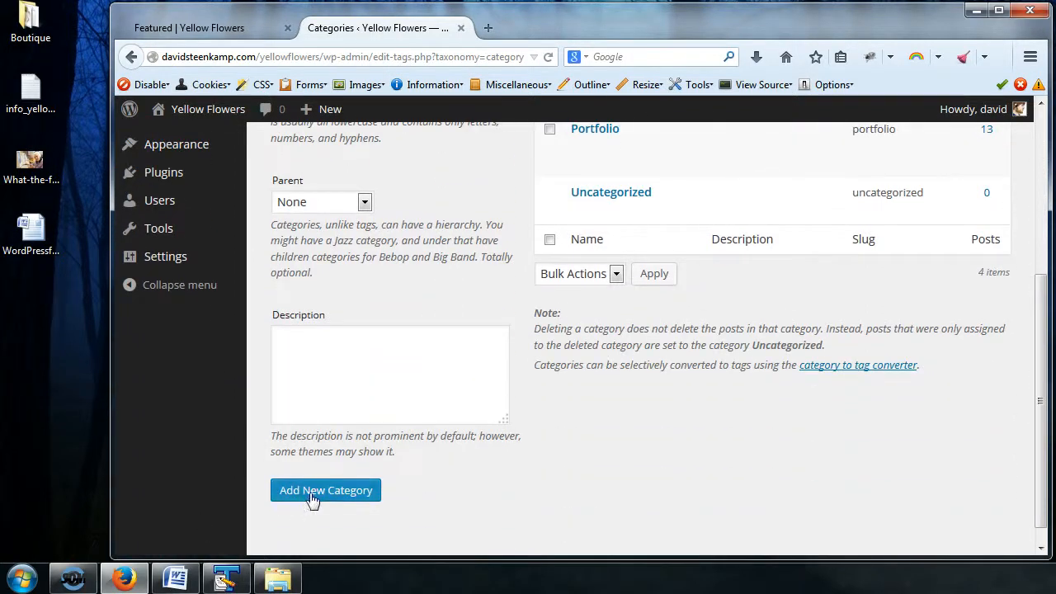
{"action": "left_click", "coordinate": [337, 490]}
{"action": "scroll", "coordinate": [469, 353], "scroll_direction": "up", "scroll_amount": 6}
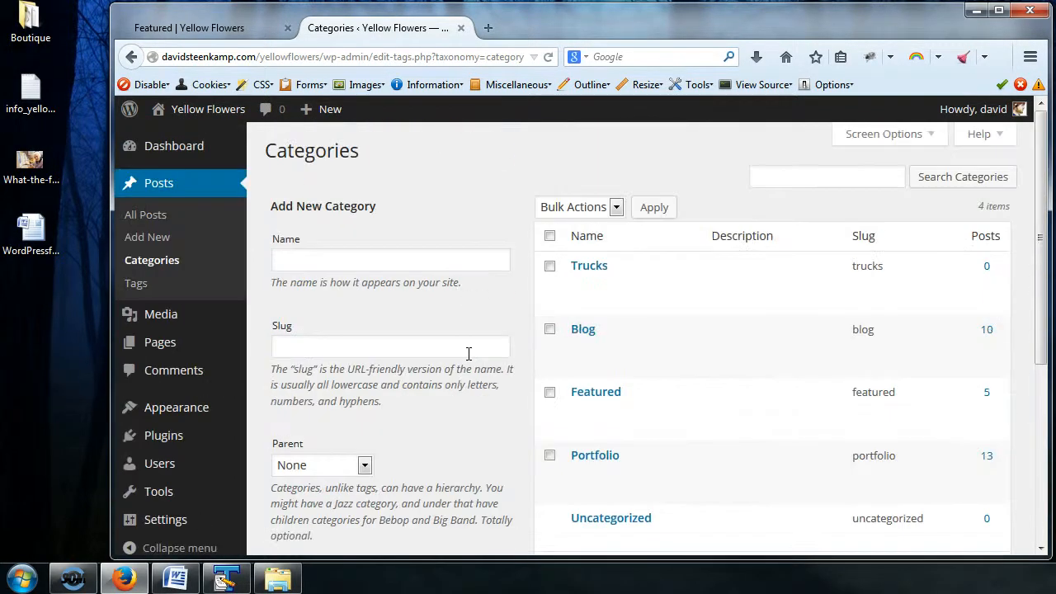
Step: Examine the Description field of the category form and the note explaining where descriptions appear
{"action": "left_click", "coordinate": [328, 258]}
{"action": "scroll", "coordinate": [382, 350], "scroll_direction": "down", "scroll_amount": 6}
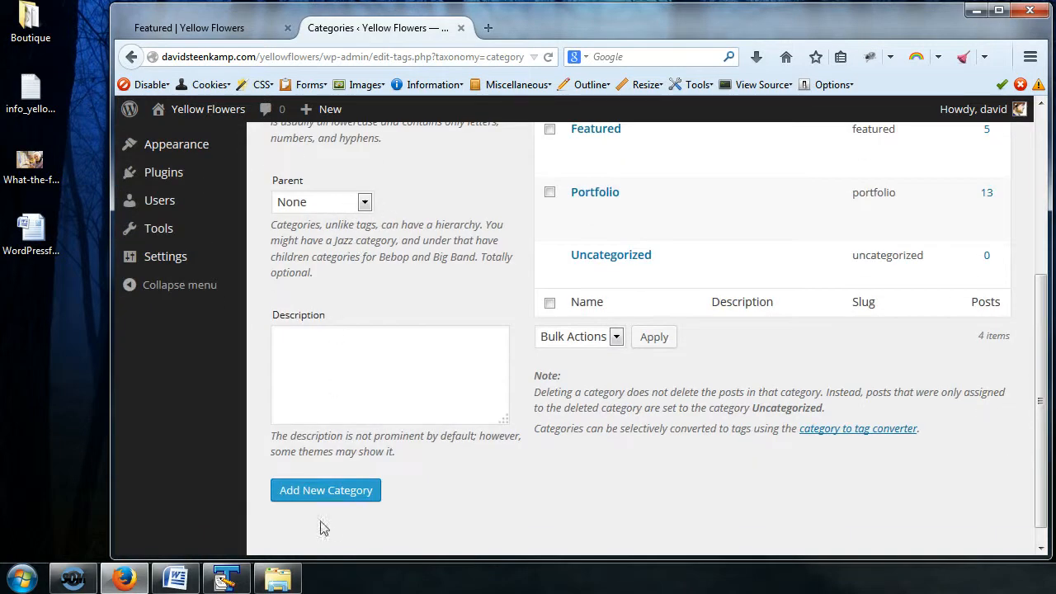
{"action": "left_click", "coordinate": [371, 389]}
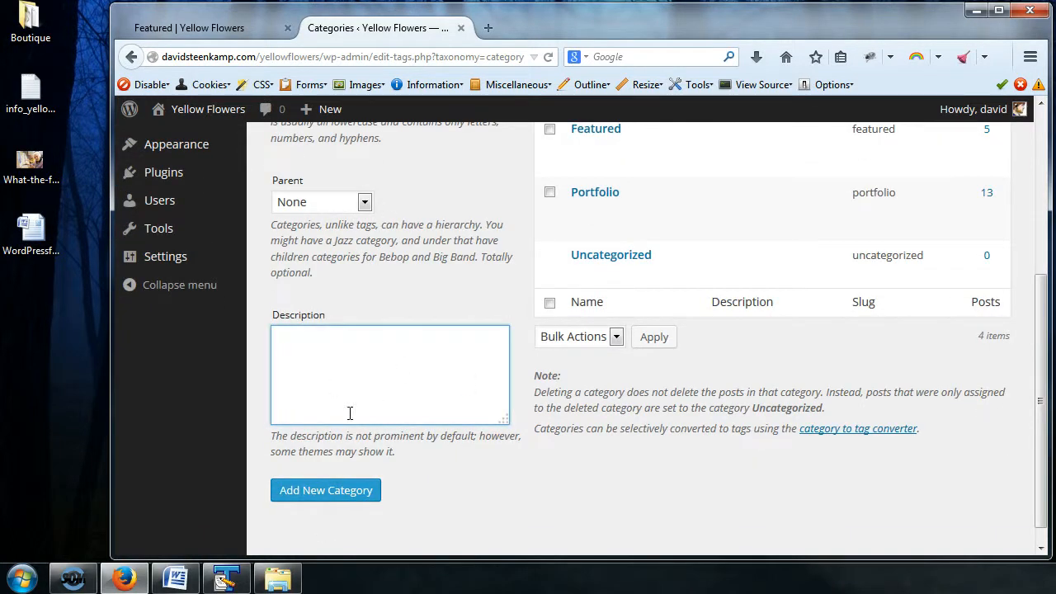
{"action": "left_click_drag", "start_coordinate": [401, 460], "coordinate": [278, 438]}
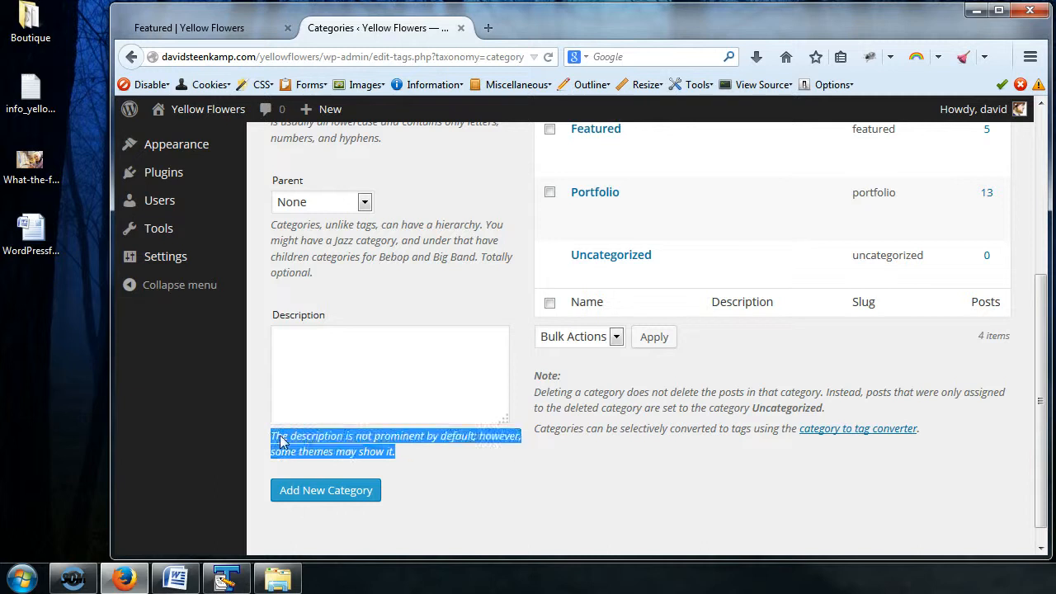
{"action": "left_click", "coordinate": [446, 453]}
{"action": "scroll", "coordinate": [452, 460], "scroll_direction": "up", "scroll_amount": 4}
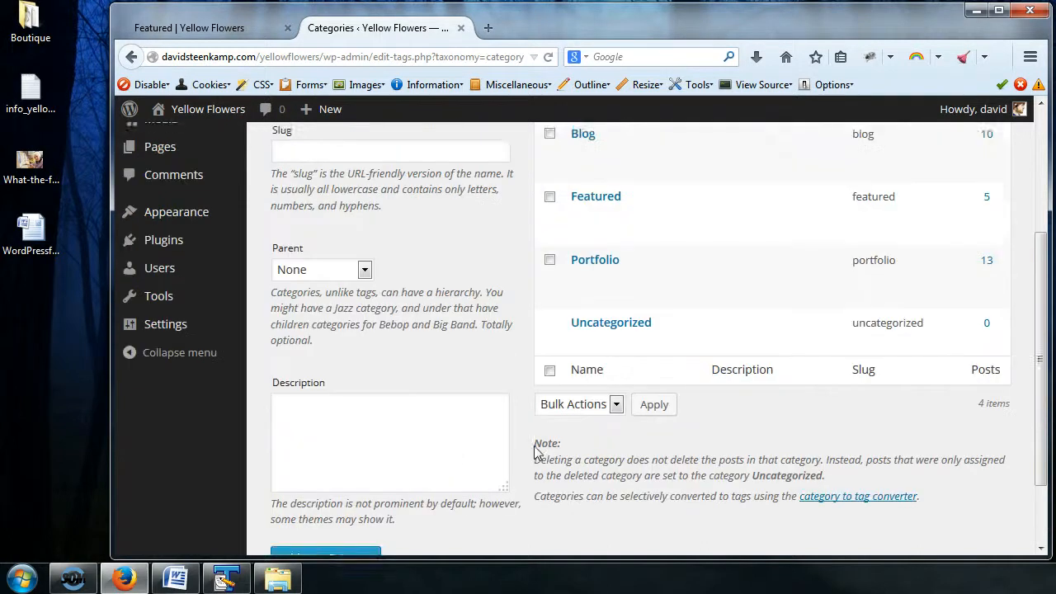
Step: Add another category named Cars with no parent, leaving its slug and description blank
{"action": "left_click", "coordinate": [306, 174]}
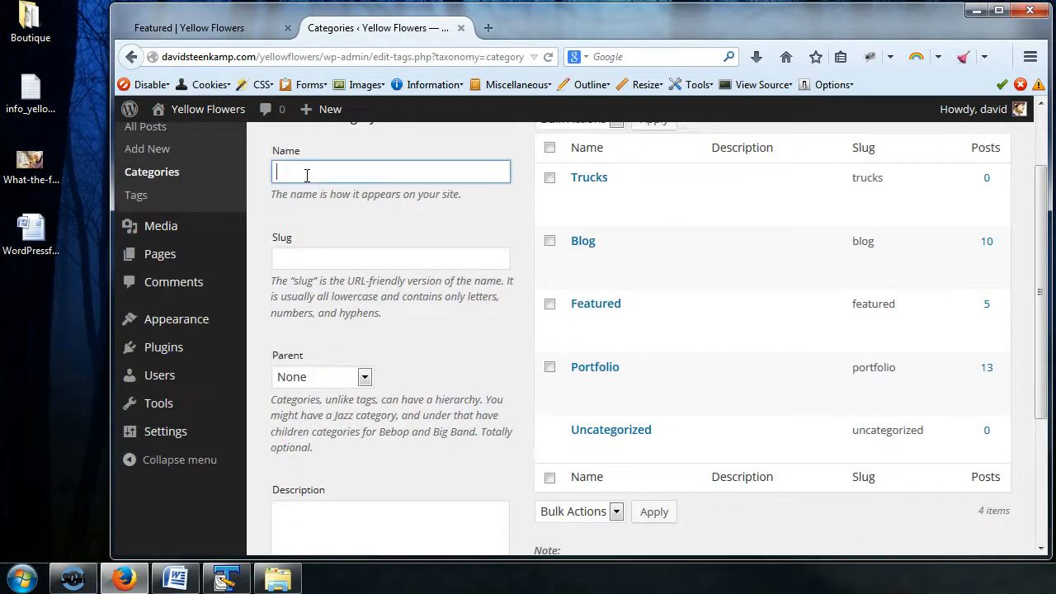
{"action": "type", "text": "Cars"}
{"action": "scroll", "coordinate": [435, 389], "scroll_direction": "down", "scroll_amount": 4}
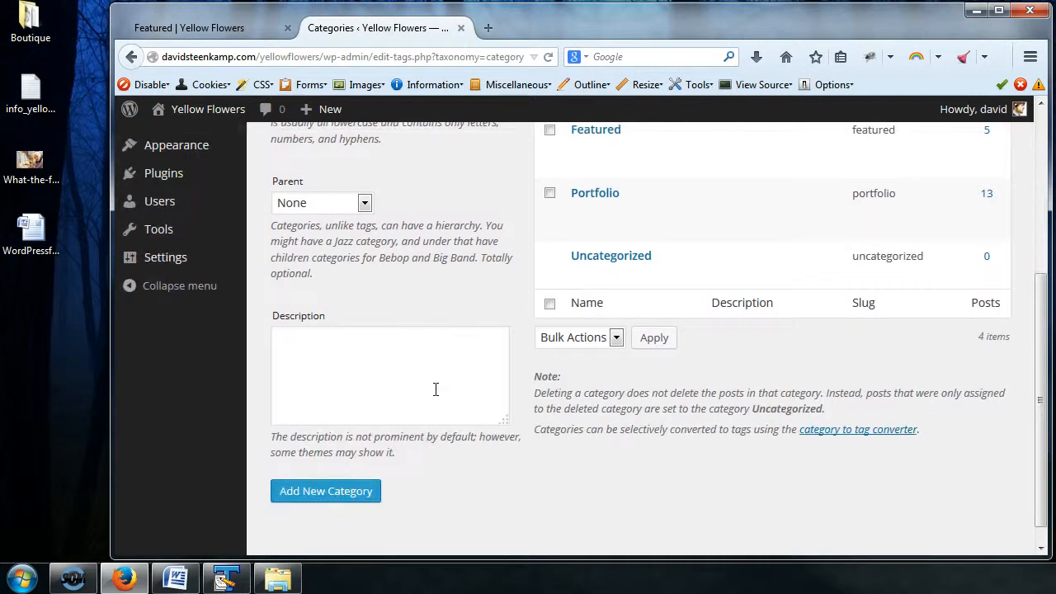
{"action": "left_click", "coordinate": [344, 498]}
{"action": "scroll", "coordinate": [423, 257], "scroll_direction": "up", "scroll_amount": 4}
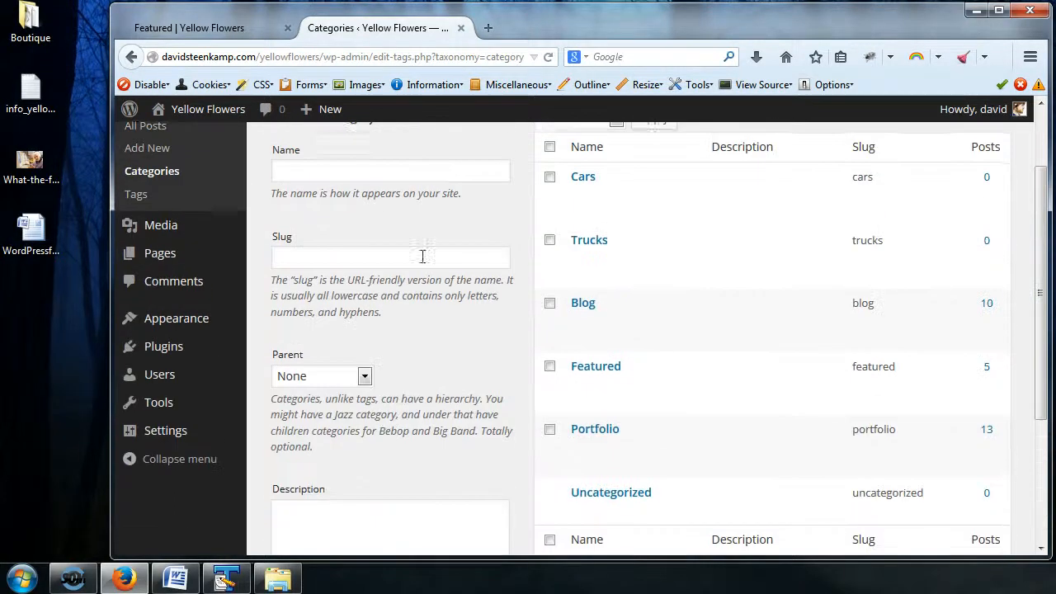
Step: Add a Motorcycles category with no parent, leaving its slug and description blank
{"action": "left_click", "coordinate": [346, 169]}
{"action": "type", "text": "MOto"}
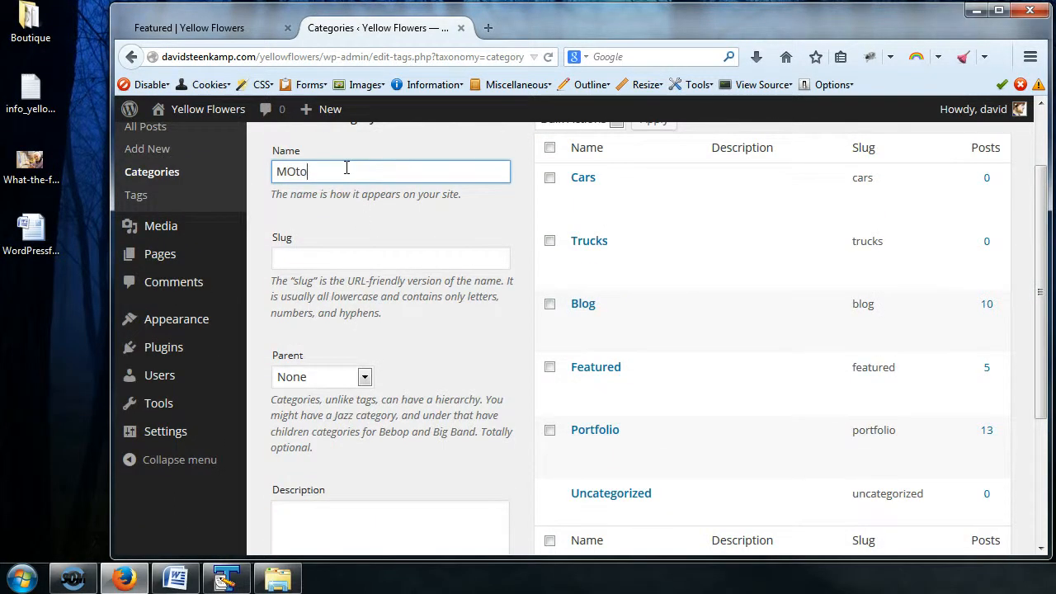
{"action": "key", "text": "BackSpace"}
{"action": "key", "text": "BackSpace"}
{"action": "key", "text": "BackSpace"}
{"action": "type", "text": "otorcycles"}
{"action": "scroll", "coordinate": [347, 169], "scroll_direction": "down", "scroll_amount": 4}
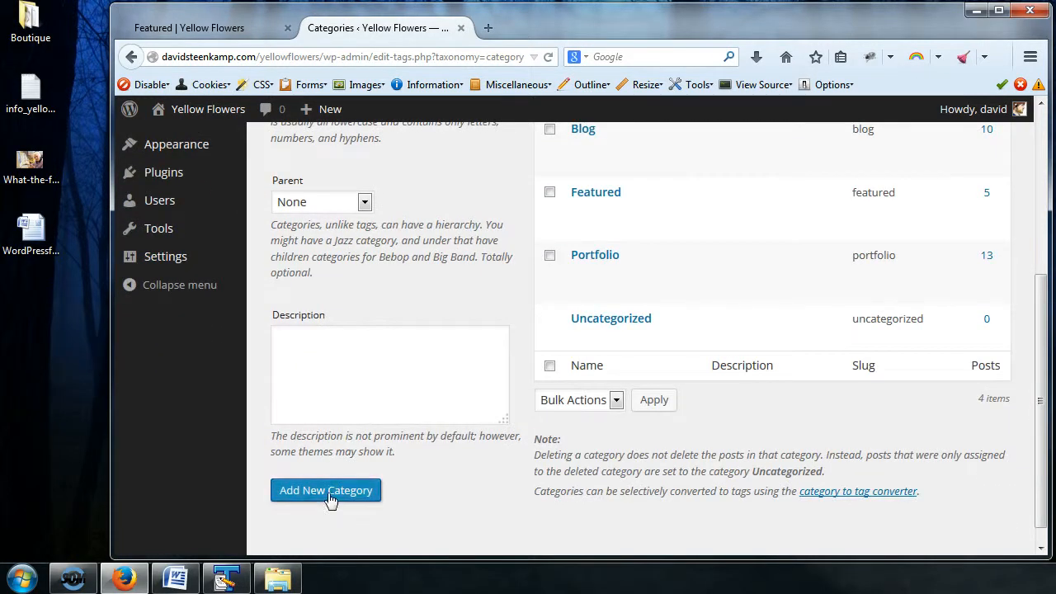
{"action": "left_click", "coordinate": [330, 493]}
{"action": "scroll", "coordinate": [535, 479], "scroll_direction": "up", "scroll_amount": 4}
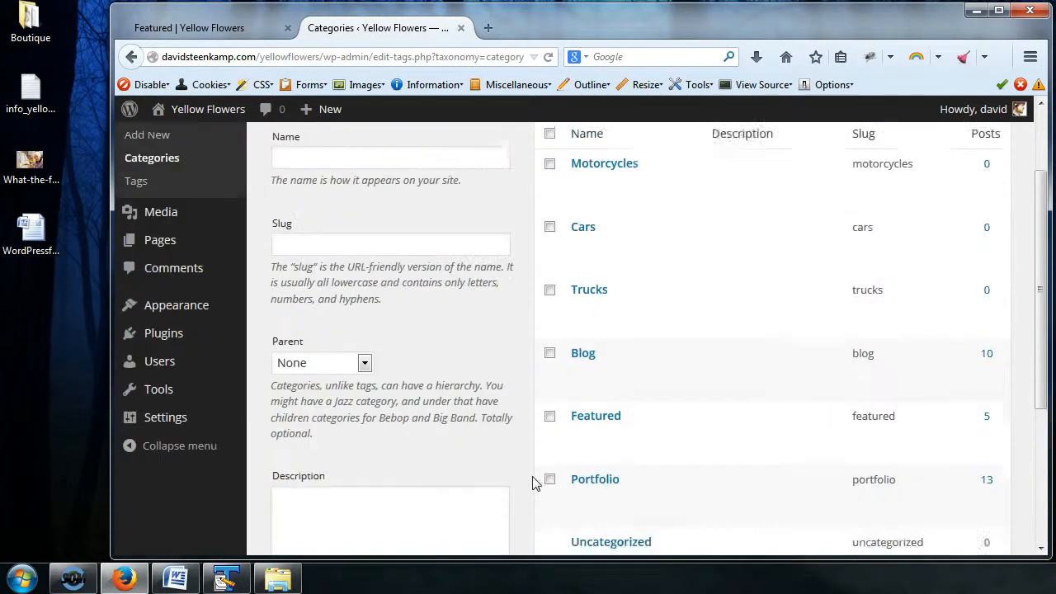
{"action": "mouse_move", "coordinate": [614, 199]}
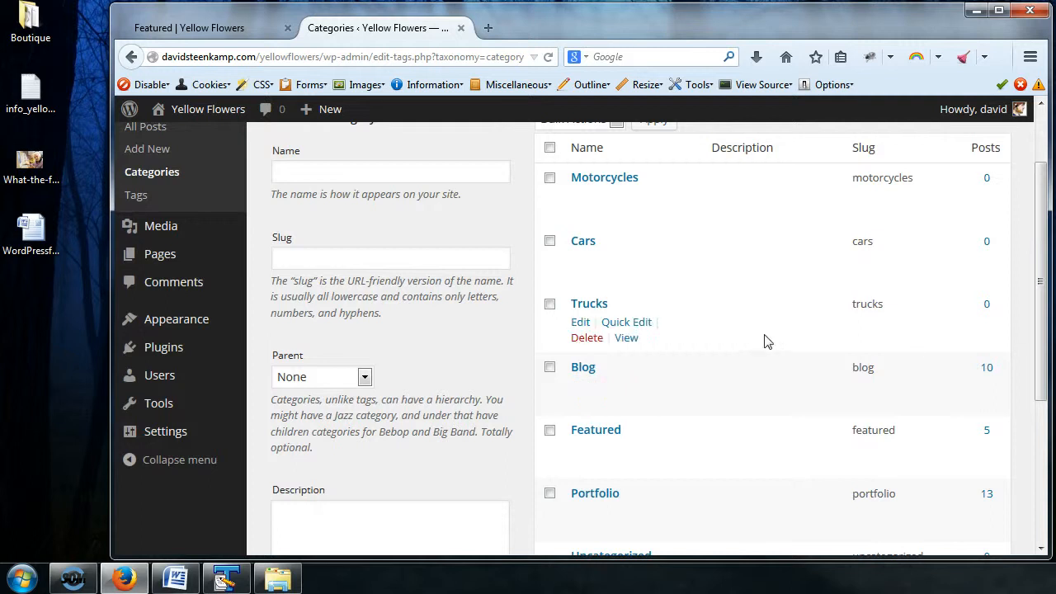
{"action": "scroll", "coordinate": [760, 342], "scroll_direction": "down", "scroll_amount": 4}
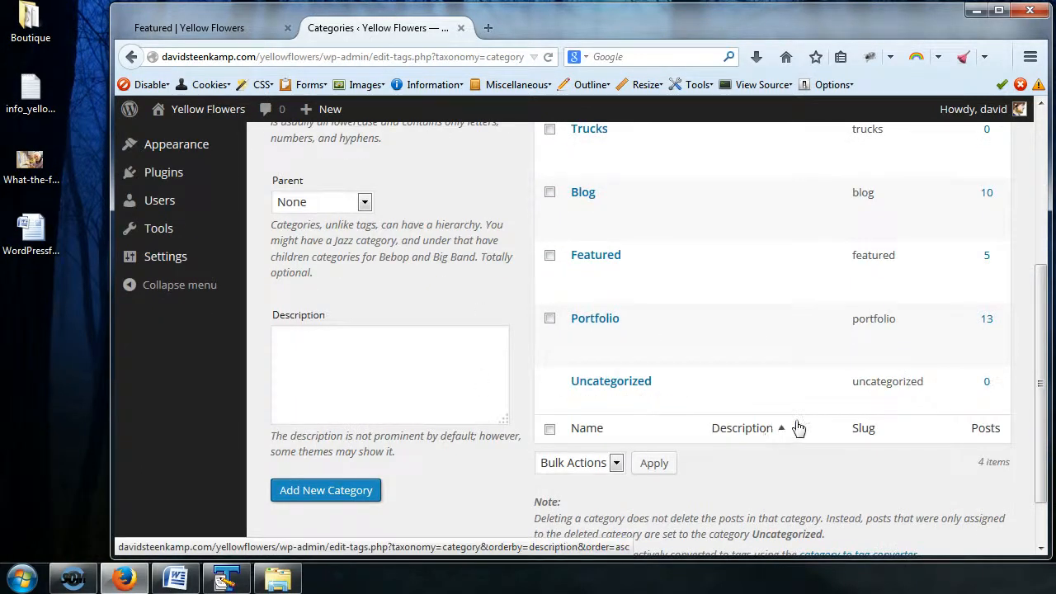
{"action": "scroll", "coordinate": [607, 364], "scroll_direction": "up", "scroll_amount": 6}
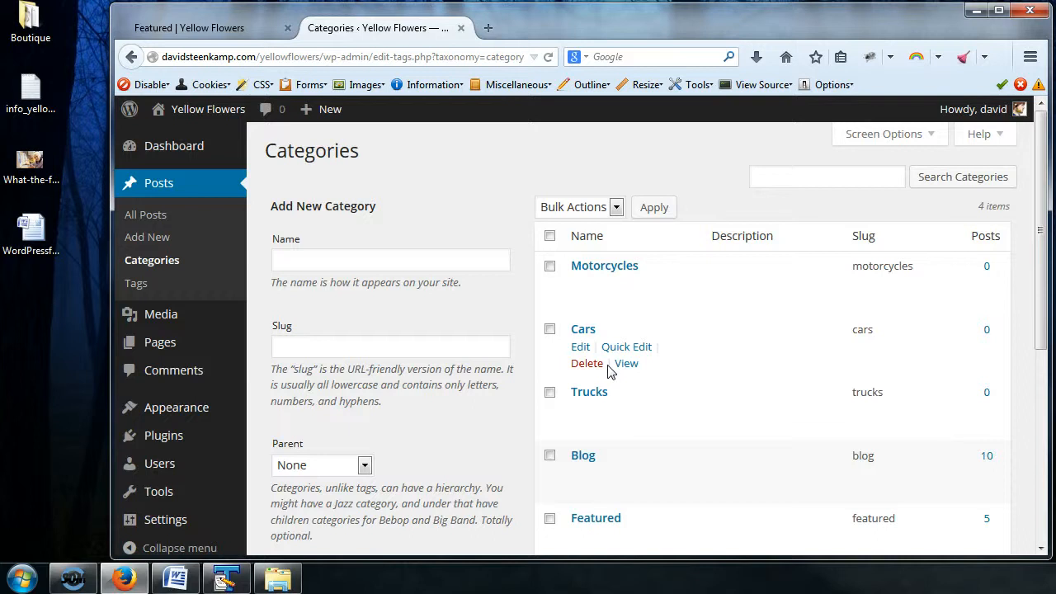
{"action": "left_click", "coordinate": [405, 258]}
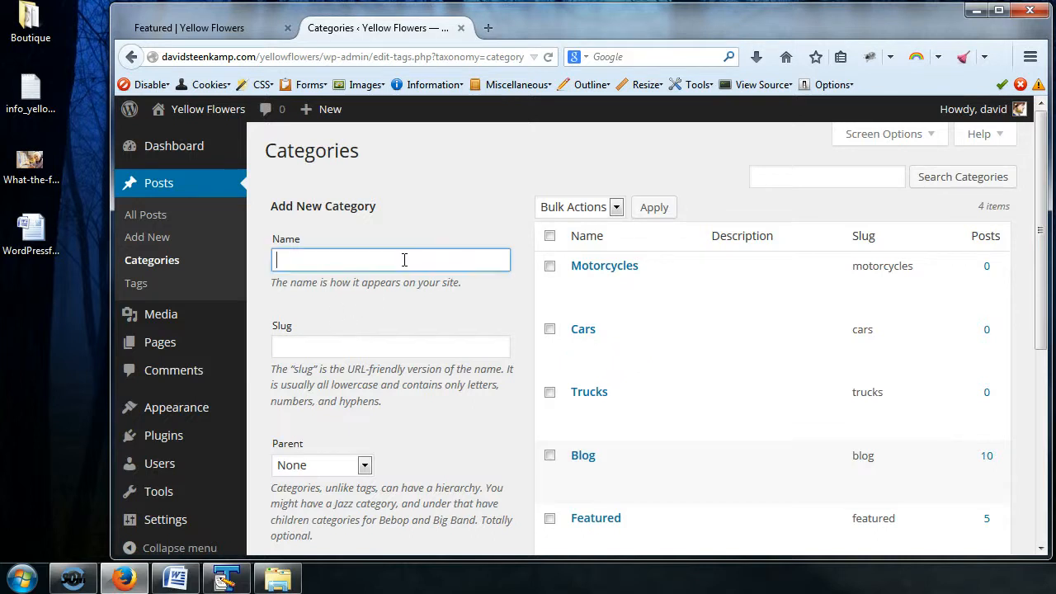
{"action": "left_click", "coordinate": [404, 260]}
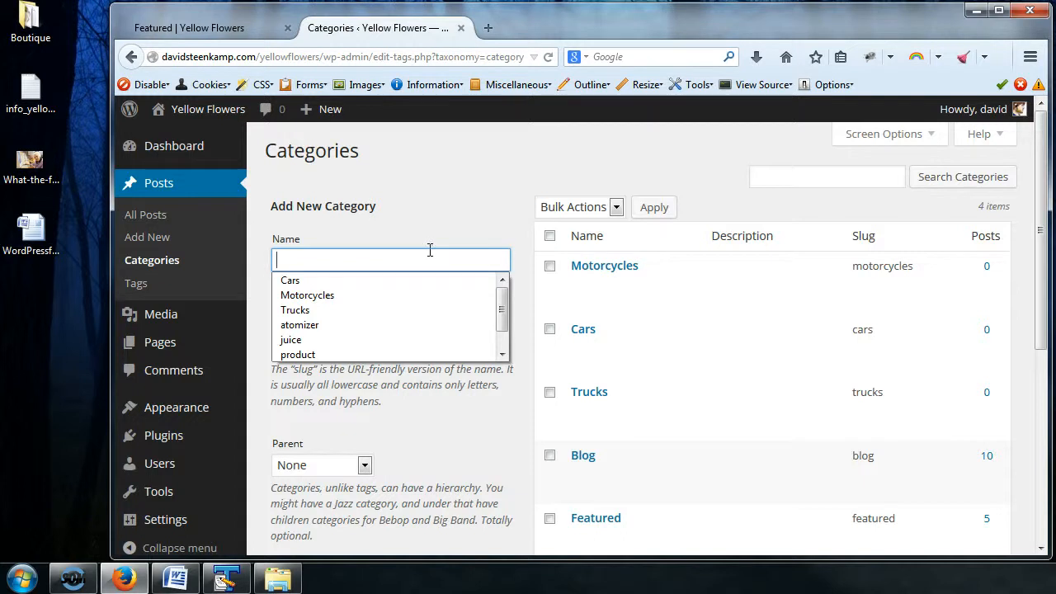
{"action": "left_click", "coordinate": [452, 217]}
{"action": "scroll", "coordinate": [455, 217], "scroll_direction": "down", "scroll_amount": 2}
{"action": "scroll", "coordinate": [455, 217], "scroll_direction": "up", "scroll_amount": 2}
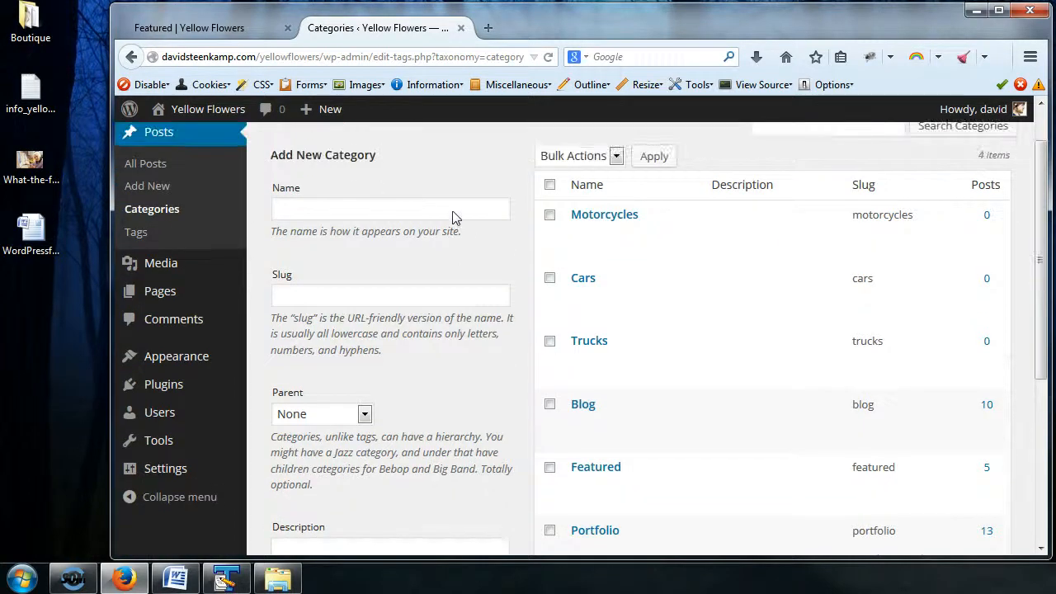
{"action": "left_click", "coordinate": [429, 258]}
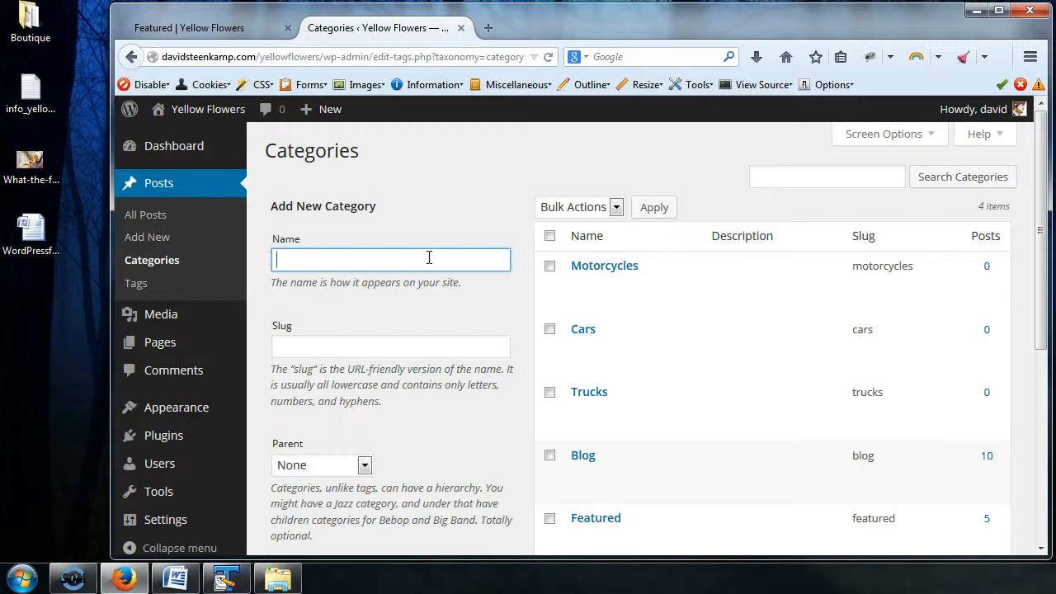
{"action": "left_click", "coordinate": [418, 260]}
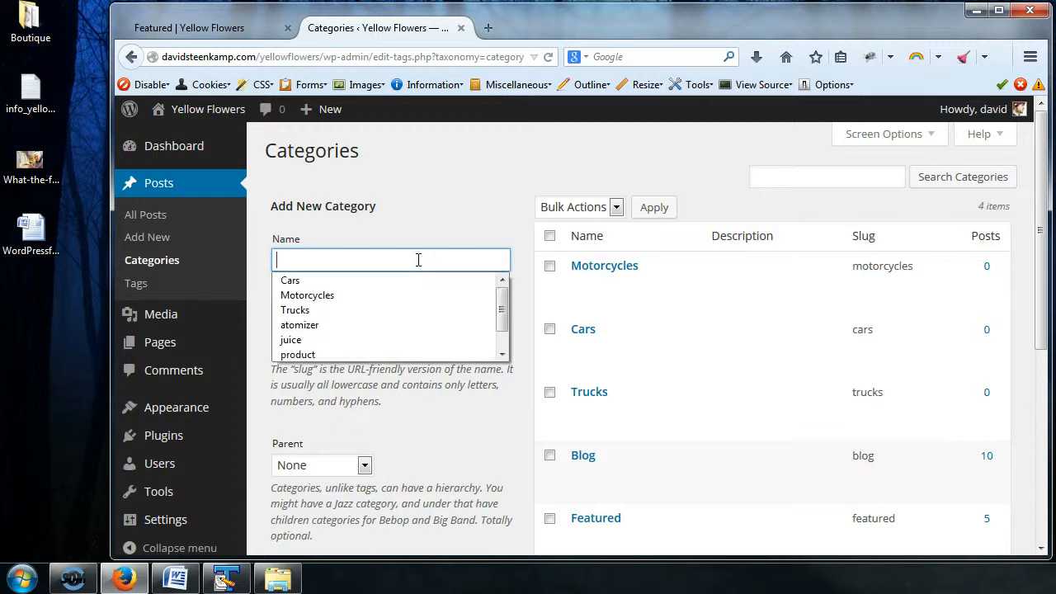
{"action": "left_click", "coordinate": [488, 235]}
Step: Add a category named Ford as a child of Trucks, leaving its slug and description blank
{"action": "left_click", "coordinate": [388, 265]}
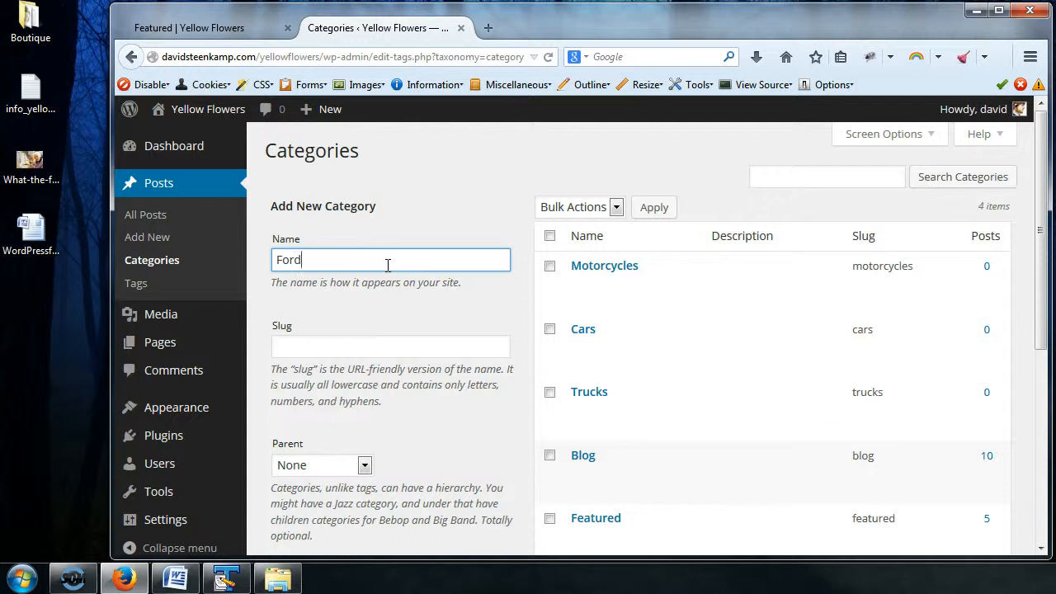
{"action": "scroll", "coordinate": [388, 265], "scroll_direction": "down", "scroll_amount": 2}
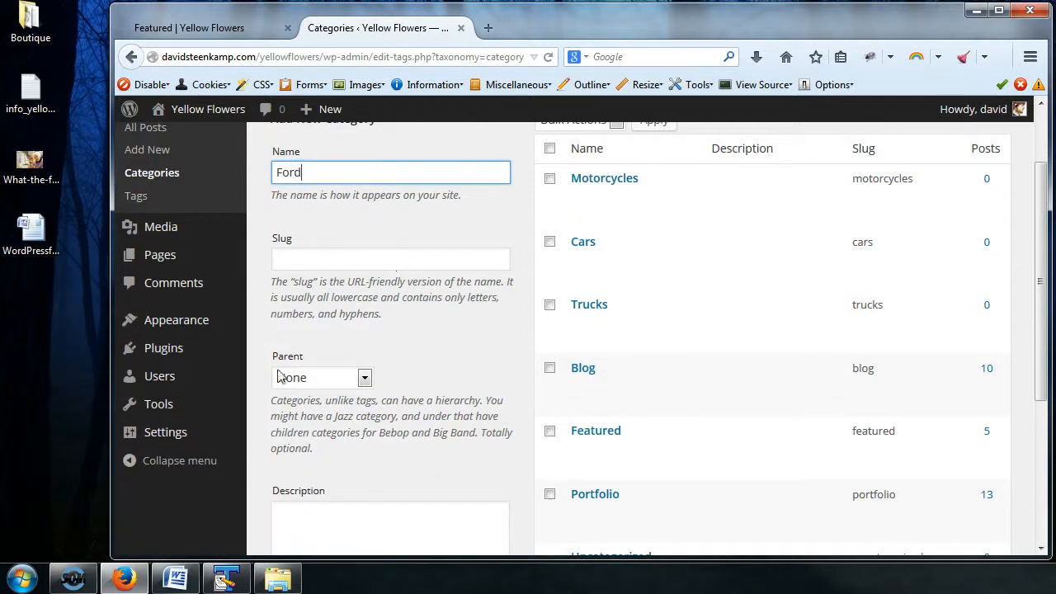
{"action": "left_click", "coordinate": [368, 381]}
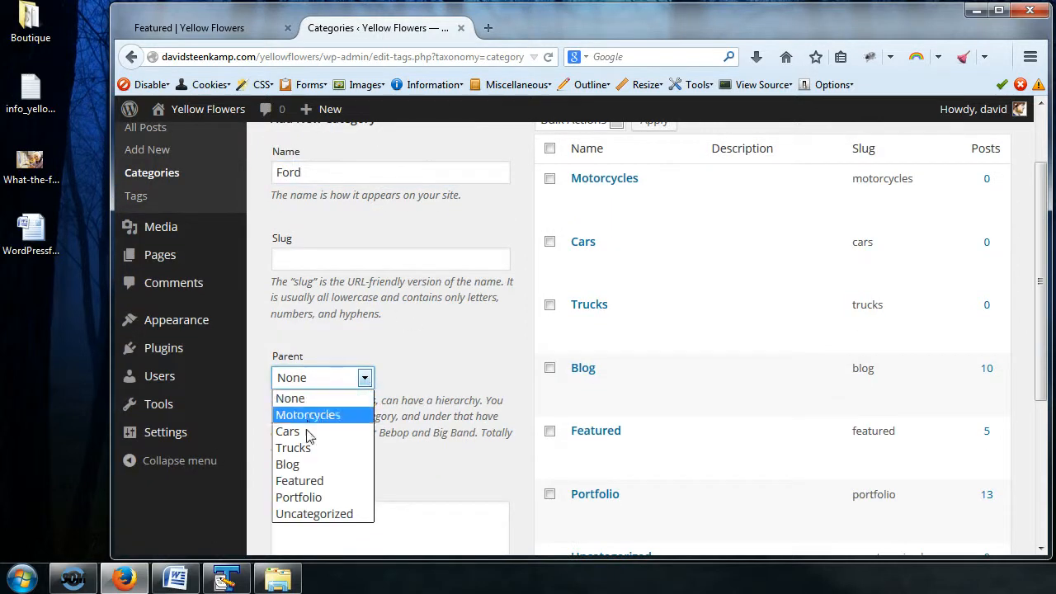
{"action": "left_click", "coordinate": [308, 456]}
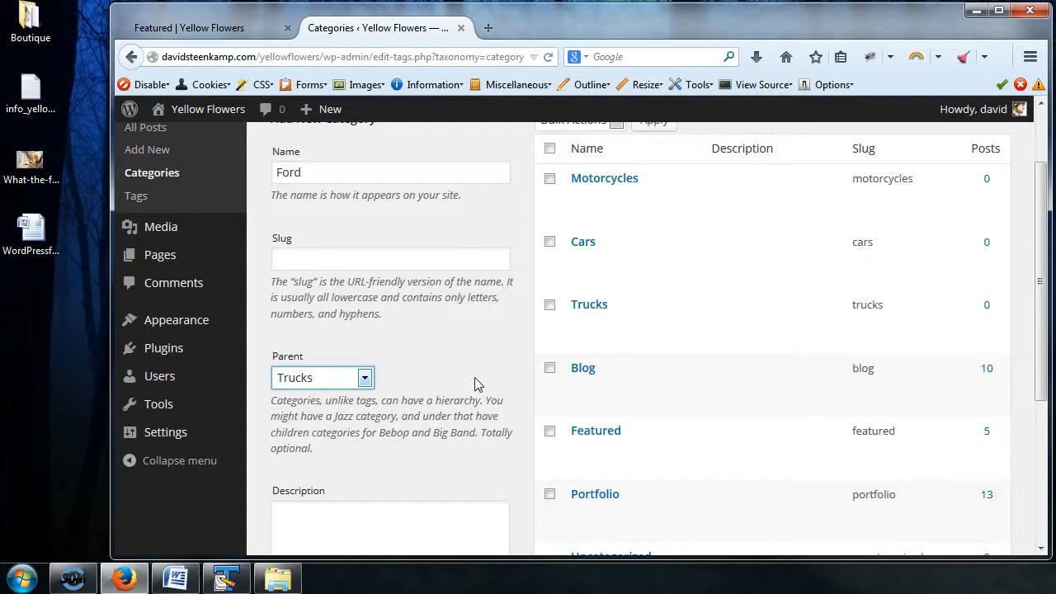
{"action": "scroll", "coordinate": [464, 283], "scroll_direction": "up", "scroll_amount": 2}
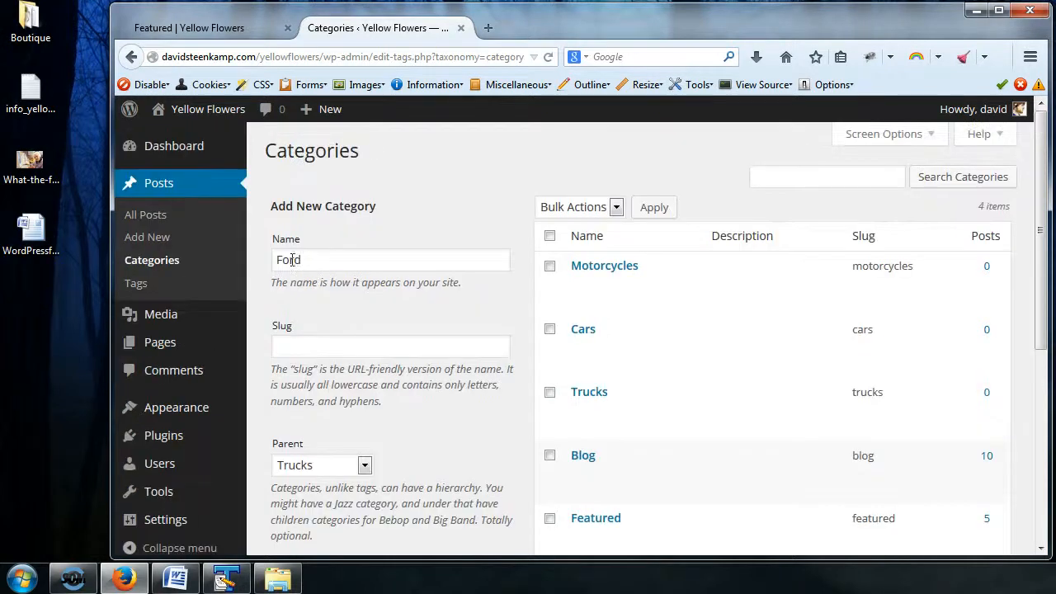
{"action": "left_click", "coordinate": [305, 260]}
{"action": "scroll", "coordinate": [464, 394], "scroll_direction": "down", "scroll_amount": 5}
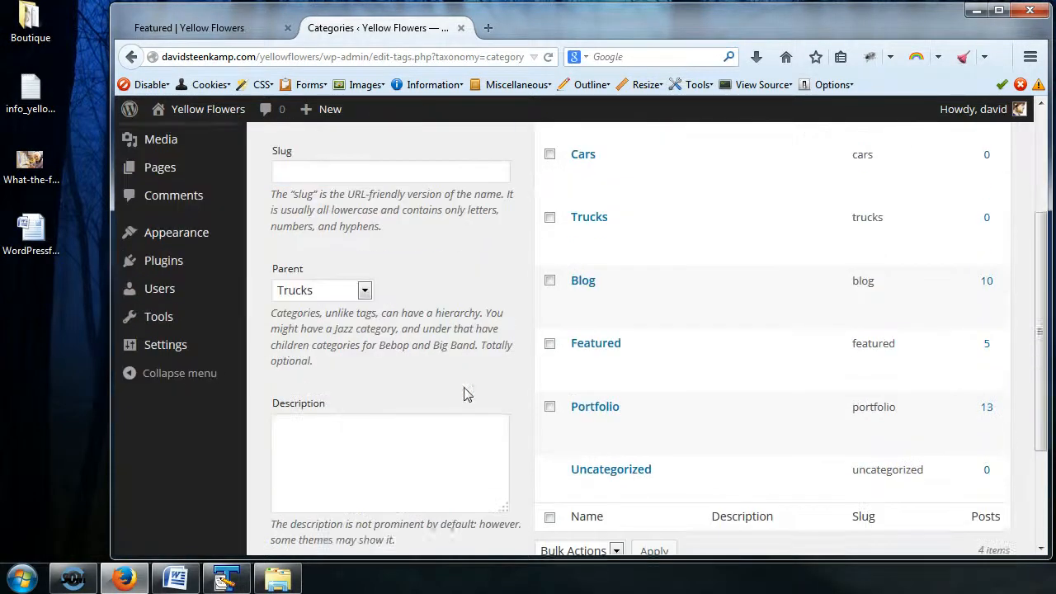
{"action": "left_click", "coordinate": [328, 425]}
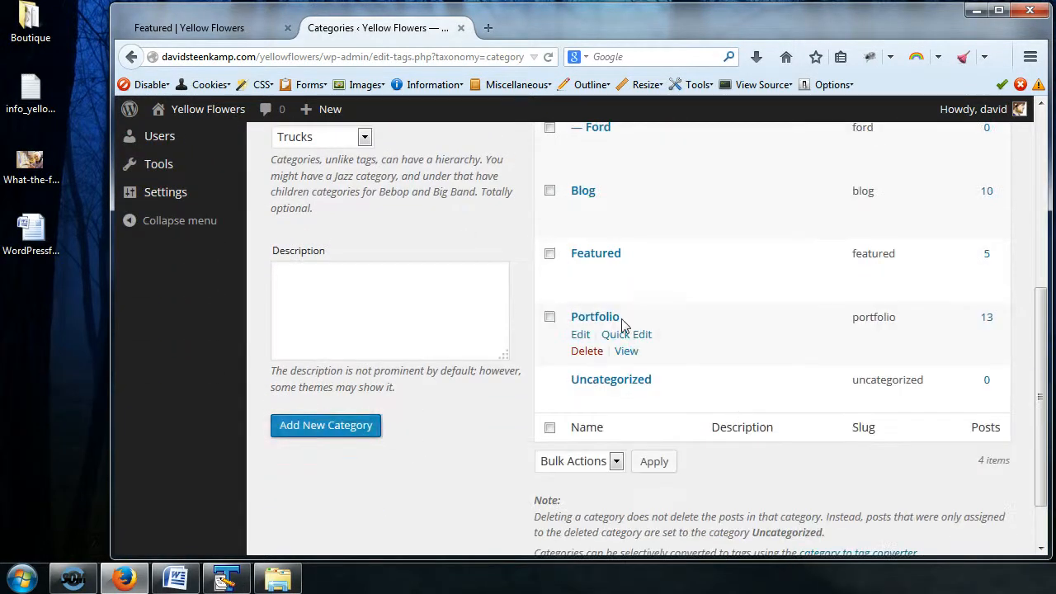
{"action": "scroll", "coordinate": [627, 330], "scroll_direction": "up", "scroll_amount": 3}
{"action": "scroll", "coordinate": [648, 322], "scroll_direction": "up", "scroll_amount": 1}
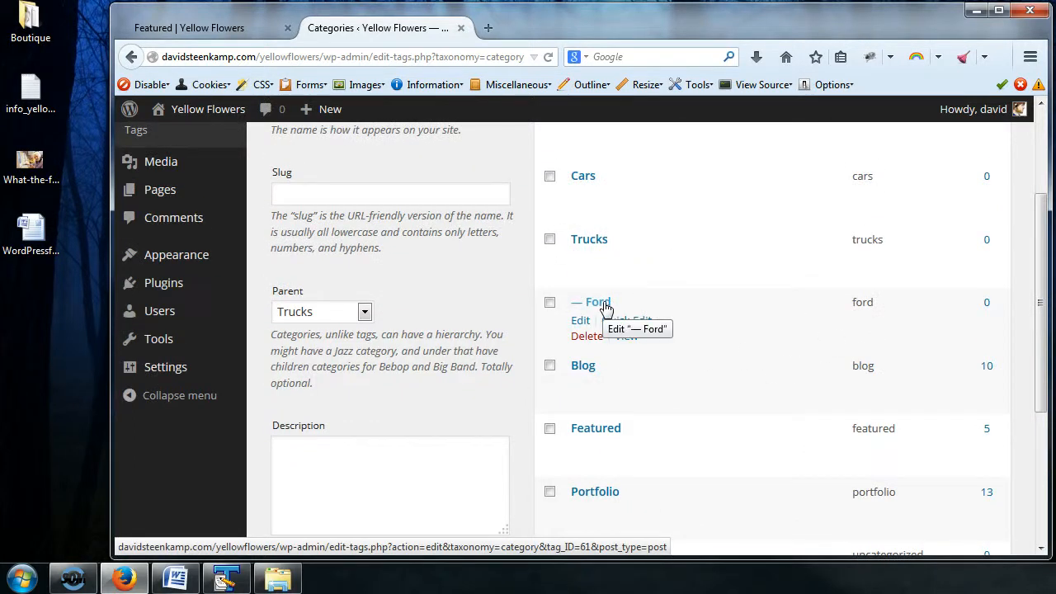
{"action": "mouse_move", "coordinate": [156, 204]}
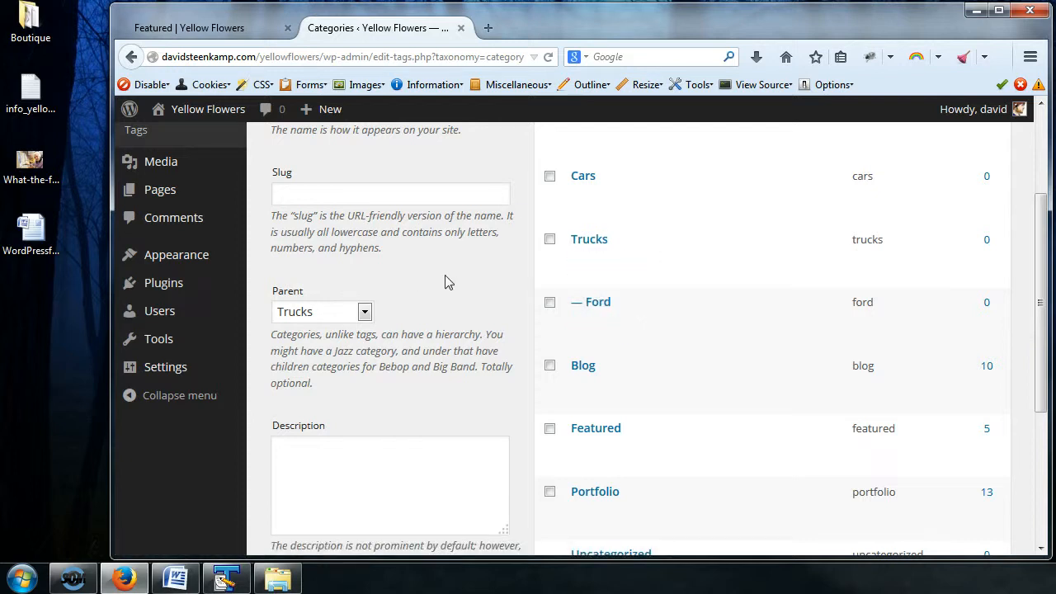
Step: Add a second category named Ford with Cars as its parent, leaving the slug and description blank
{"action": "scroll", "coordinate": [445, 282], "scroll_direction": "up", "scroll_amount": 2}
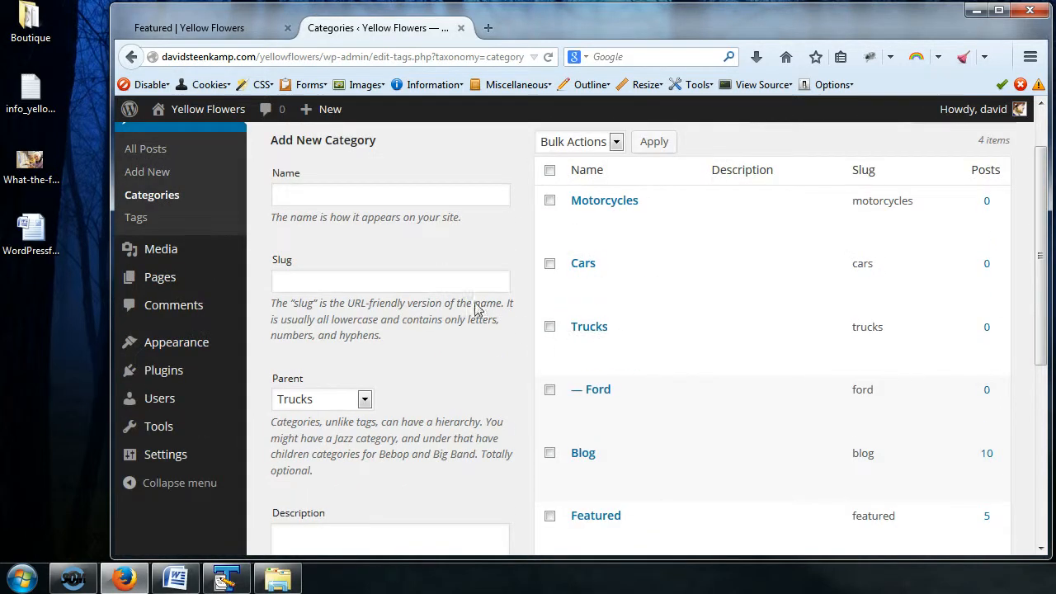
{"action": "left_click", "coordinate": [371, 193]}
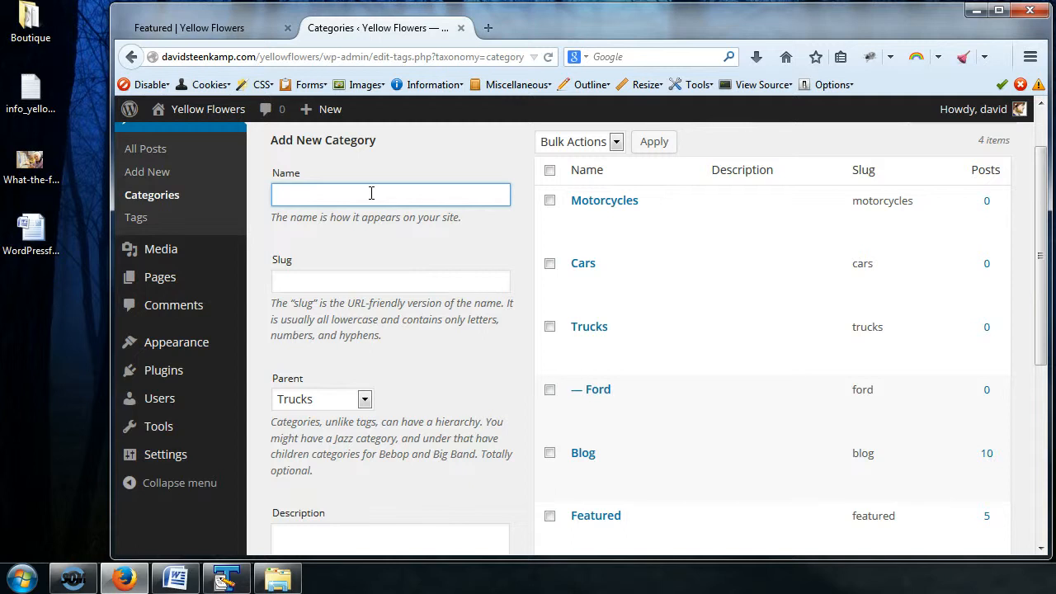
{"action": "type", "text": "Ford"}
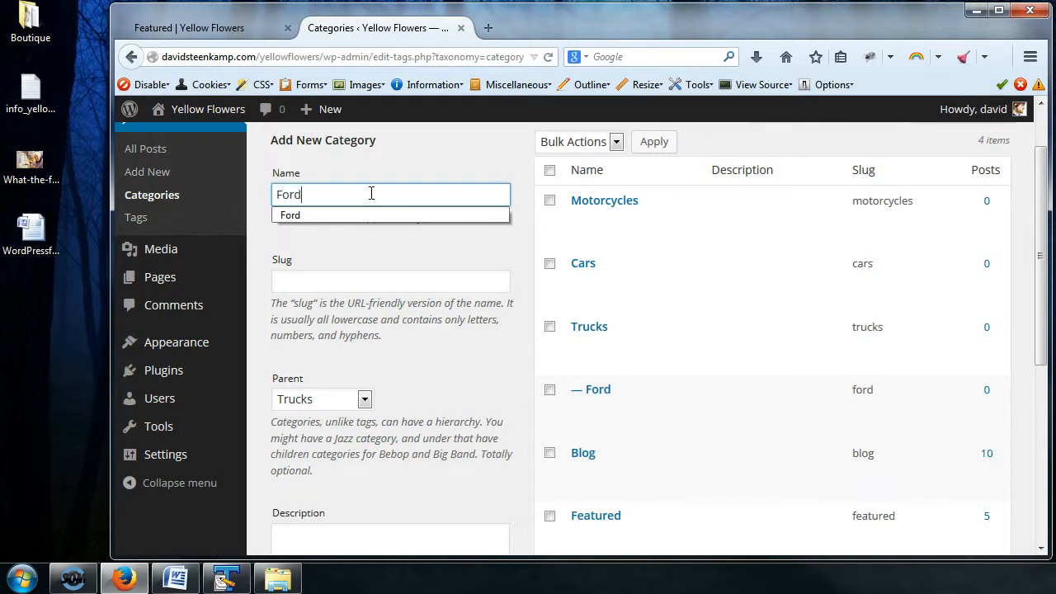
{"action": "left_click", "coordinate": [364, 399]}
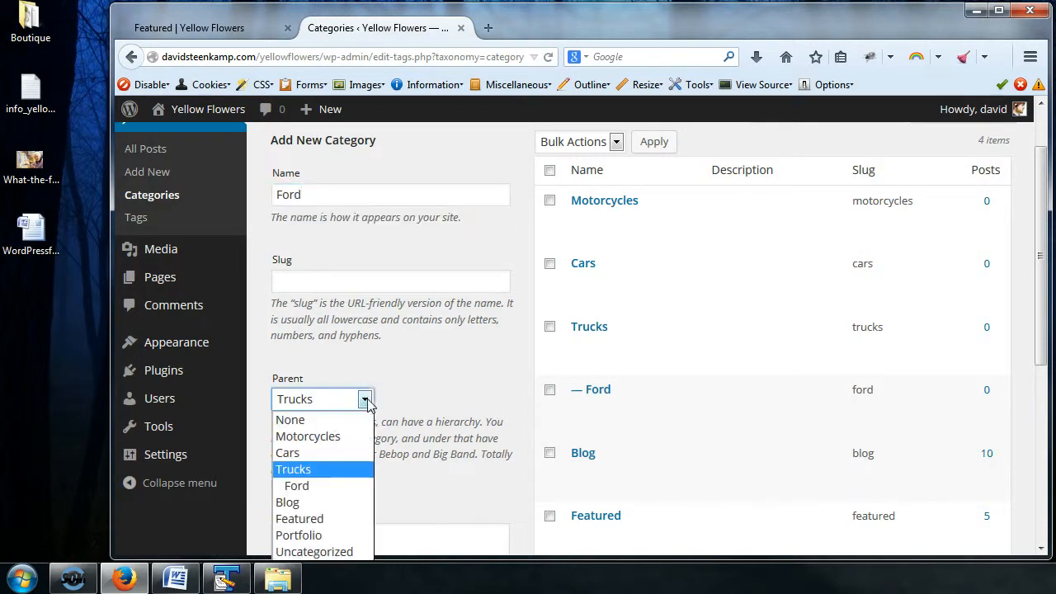
{"action": "left_click", "coordinate": [287, 449]}
{"action": "scroll", "coordinate": [345, 435], "scroll_direction": "down", "scroll_amount": 5}
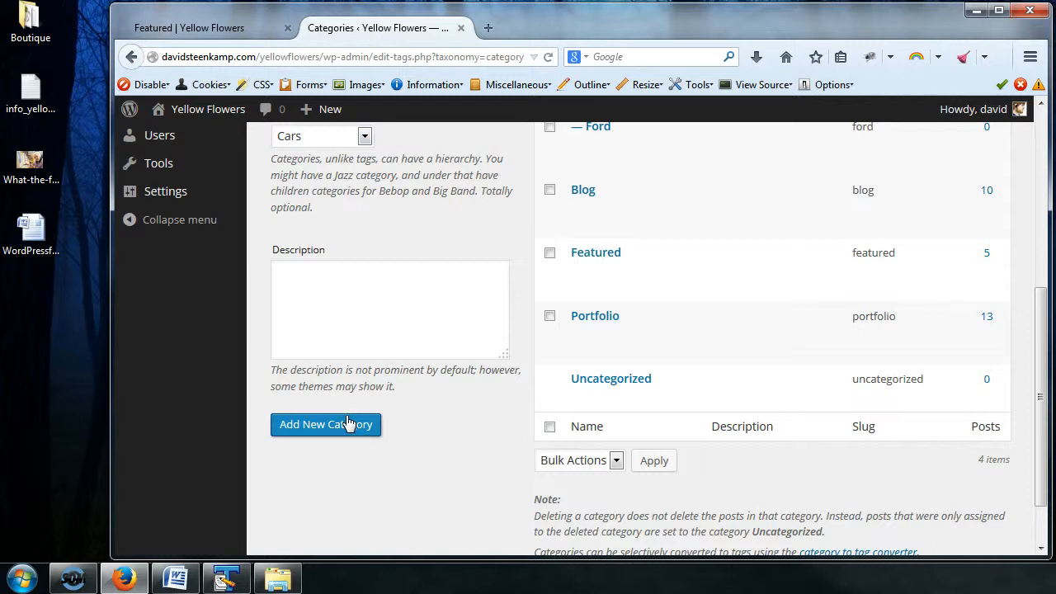
{"action": "scroll", "coordinate": [421, 354], "scroll_direction": "up", "scroll_amount": 5}
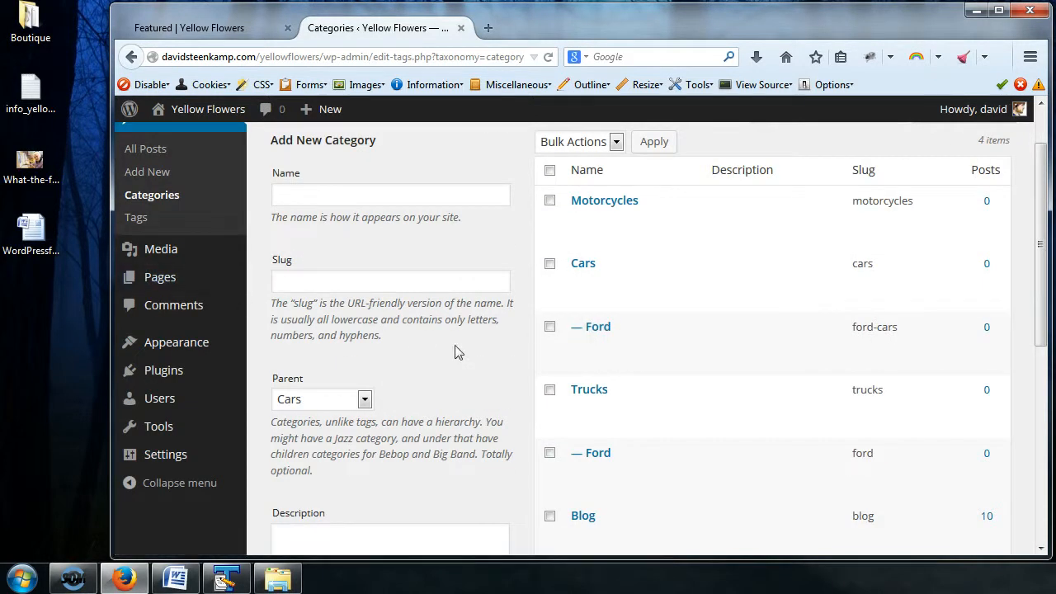
{"action": "scroll", "coordinate": [457, 352], "scroll_direction": "up", "scroll_amount": 2}
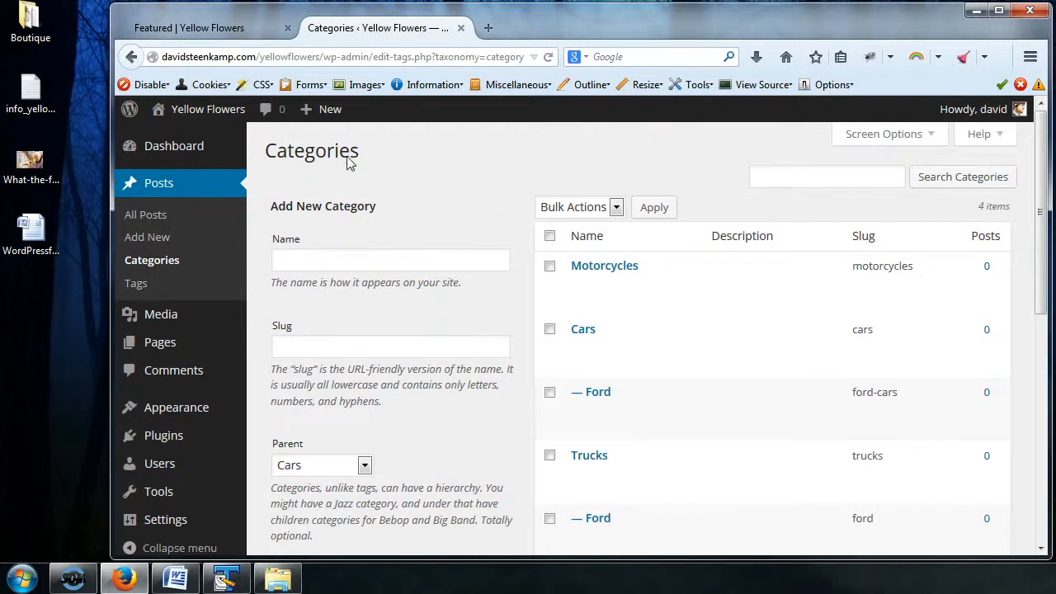
Step: Load the Cars archive page by replacing the slug in the Featured archive's web address with cars
{"action": "left_click", "coordinate": [226, 31]}
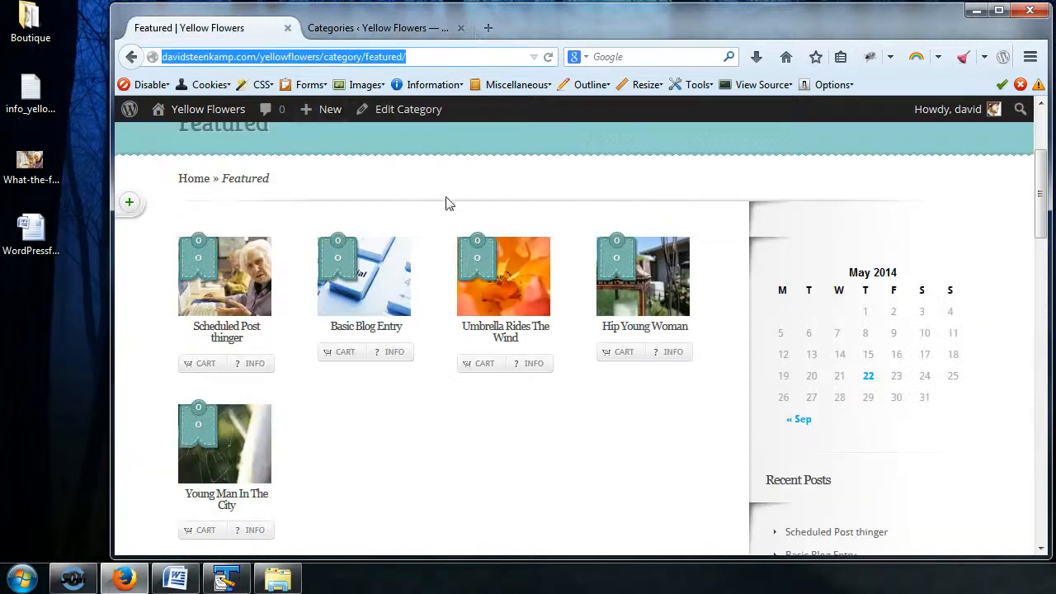
{"action": "double_click", "coordinate": [384, 56]}
{"action": "type", "text": "cars"}
{"action": "key", "text": "Return"}
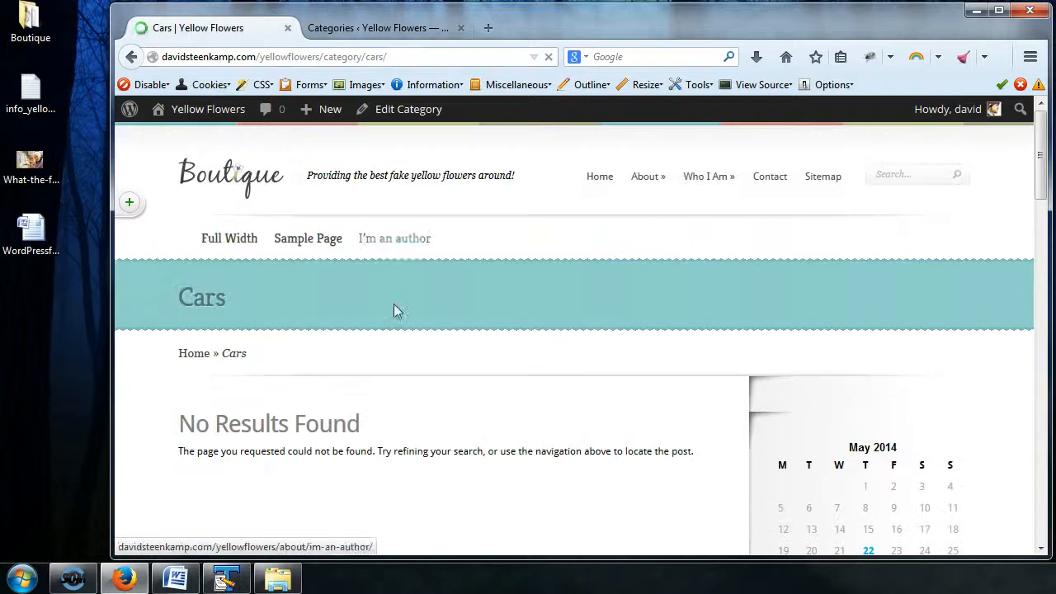
Step: Start a new post titled "Ford Car for sale" in the site admin with the body text "blah blah"
{"action": "left_click", "coordinate": [368, 31]}
{"action": "scroll", "coordinate": [248, 239], "scroll_direction": "down", "scroll_amount": 2}
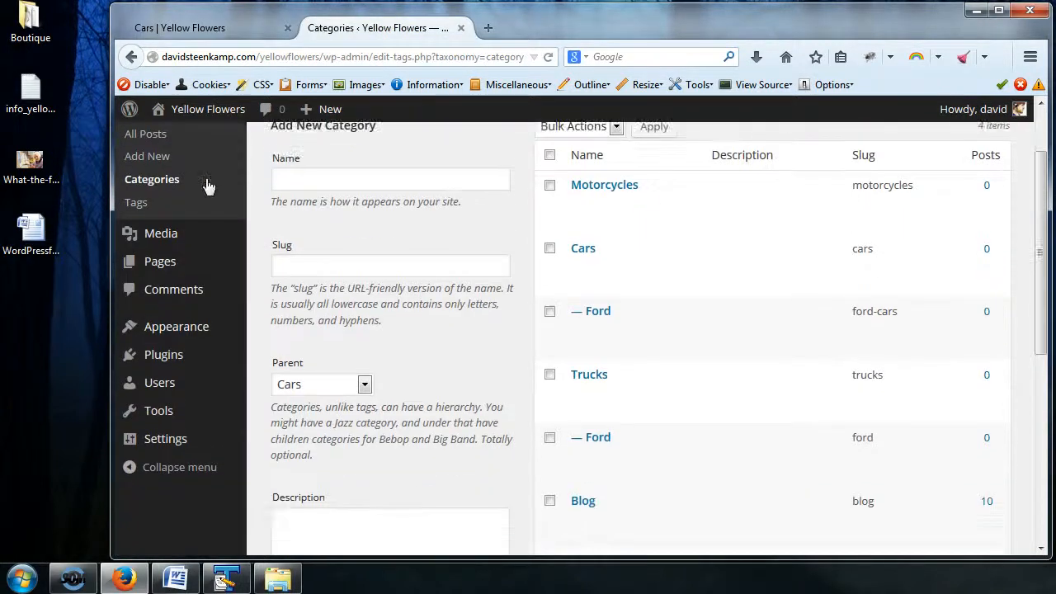
{"action": "scroll", "coordinate": [177, 227], "scroll_direction": "up", "scroll_amount": 2}
{"action": "left_click", "coordinate": [164, 239]}
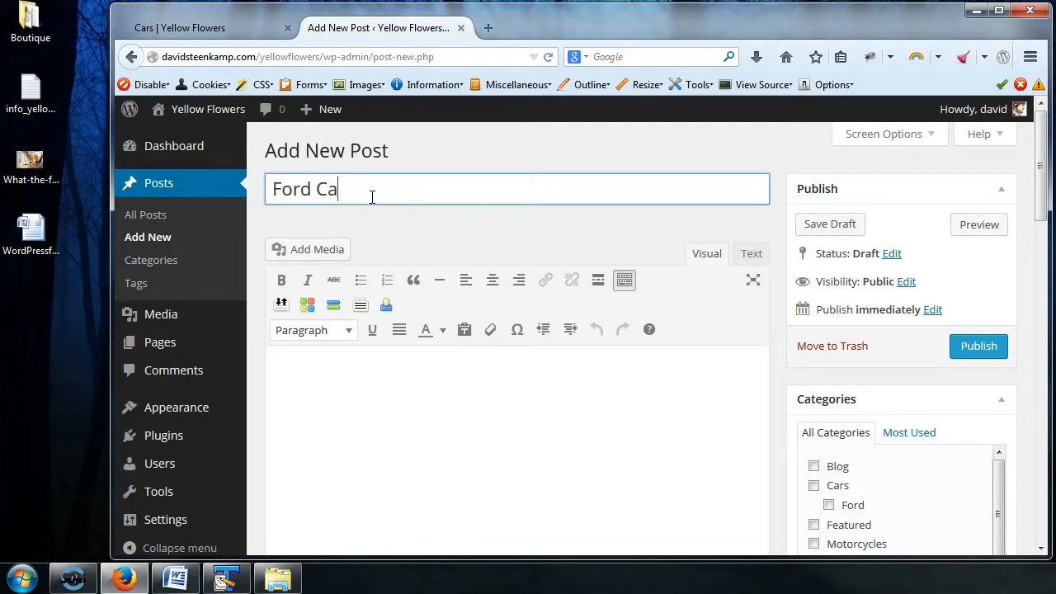
{"action": "type", "text": "Ford Car for sale"}
{"action": "left_click", "coordinate": [438, 424]}
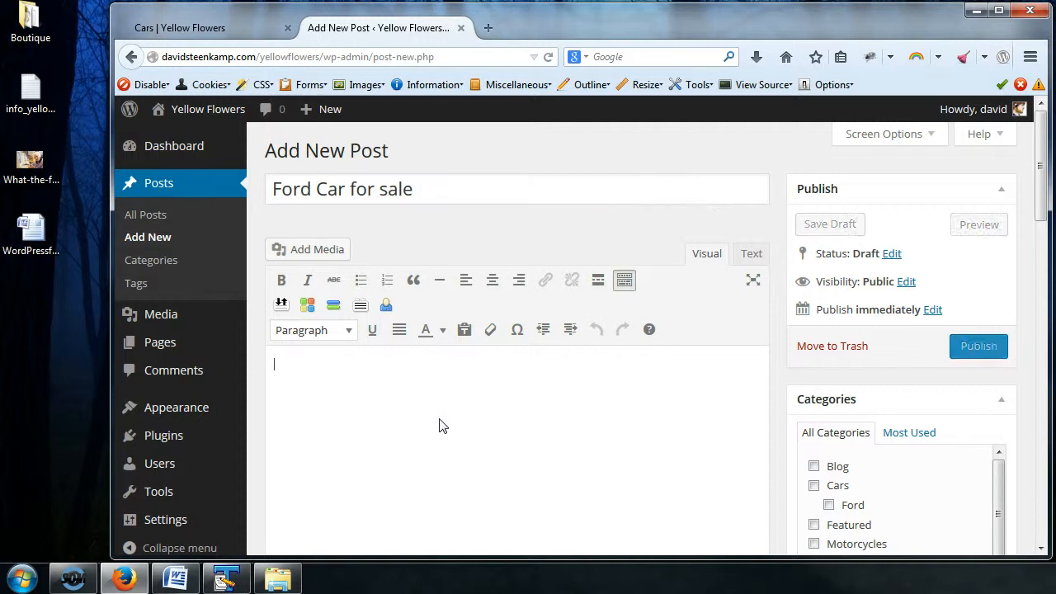
{"action": "type", "text": "blah blah"}
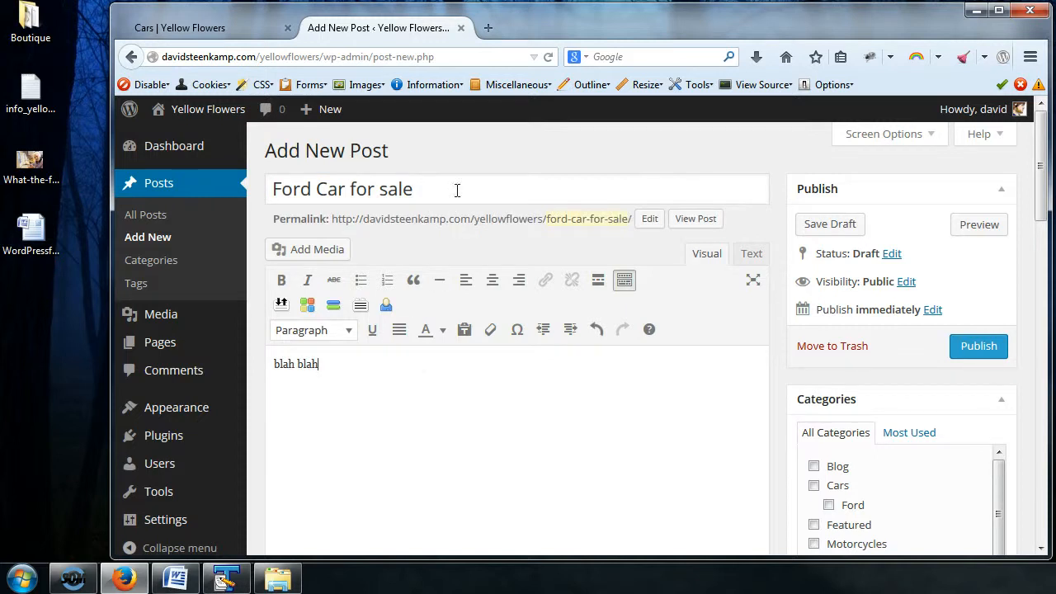
Step: Assign the post to the Cars category and to the Ford subcategory under Cars
{"action": "scroll", "coordinate": [1045, 206], "scroll_direction": "down", "scroll_amount": 2}
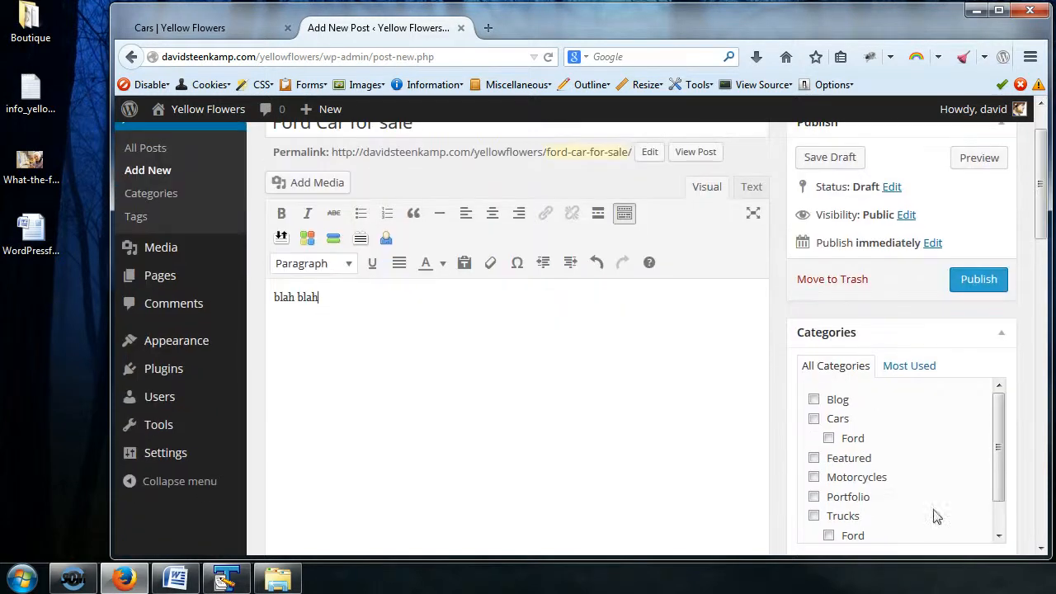
{"action": "left_click", "coordinate": [826, 421]}
{"action": "left_click", "coordinate": [830, 438]}
{"action": "scroll", "coordinate": [1045, 207], "scroll_direction": "down", "scroll_amount": 2}
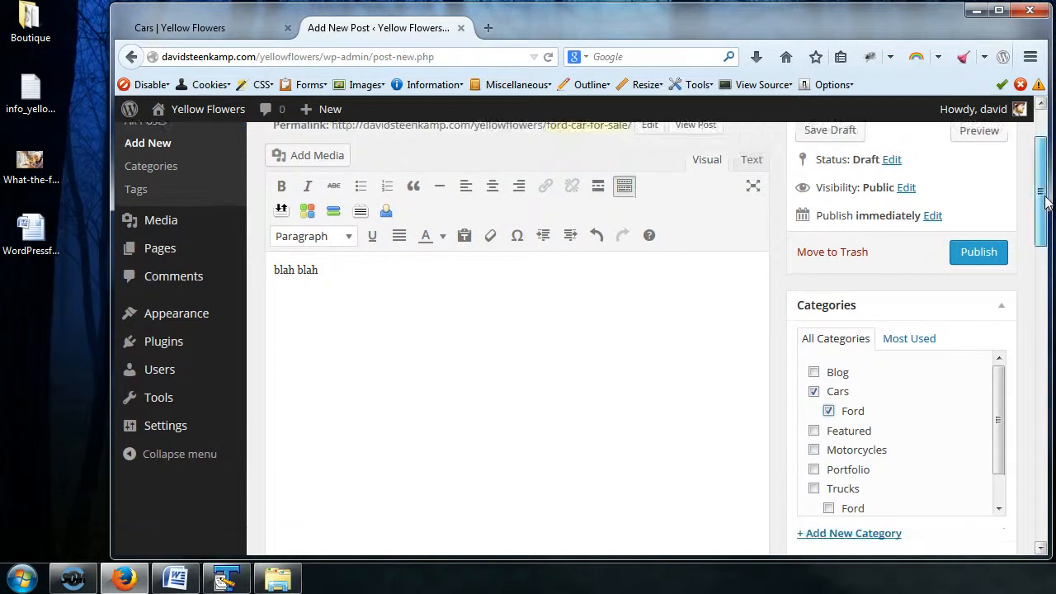
Step: Publish the "Ford Car for sale" post
{"action": "scroll", "coordinate": [1030, 247], "scroll_direction": "up", "scroll_amount": 4}
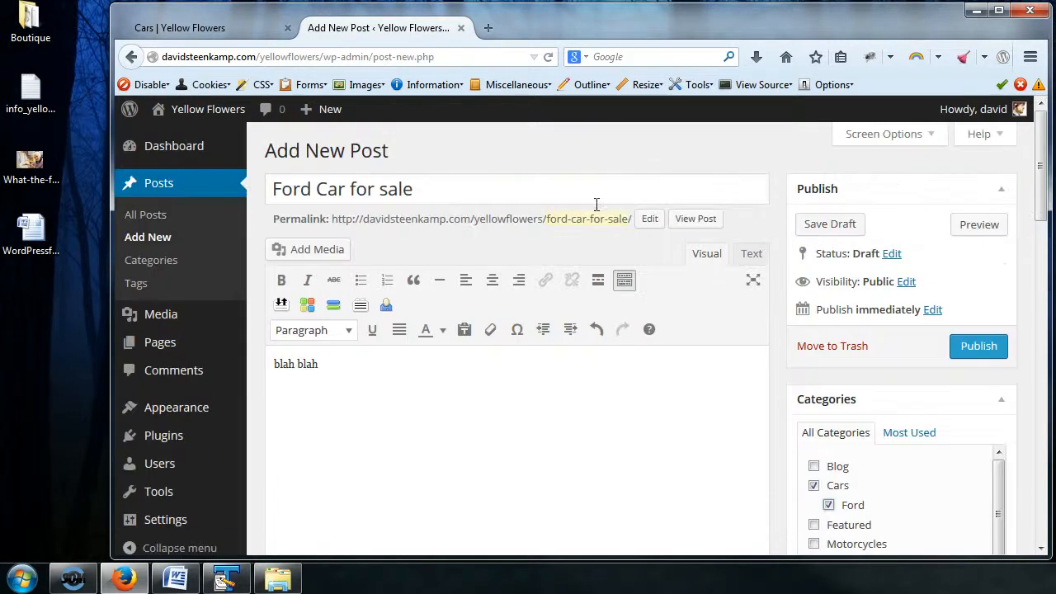
{"action": "left_click", "coordinate": [964, 347]}
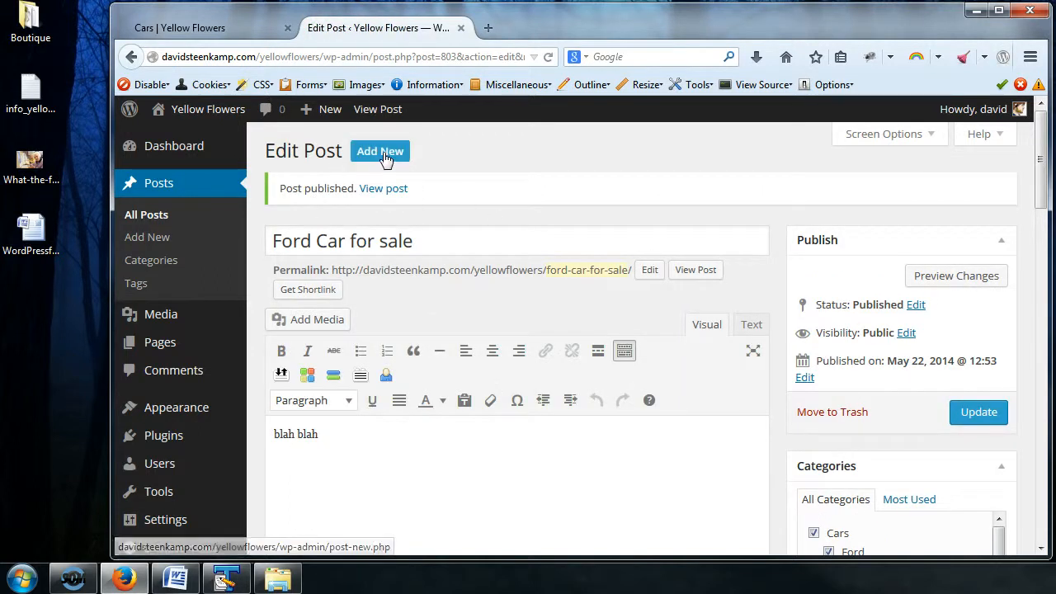
Step: Start another new post titled "Ford Truck for sale" with the body text "blah blah."
{"action": "left_click", "coordinate": [380, 152]}
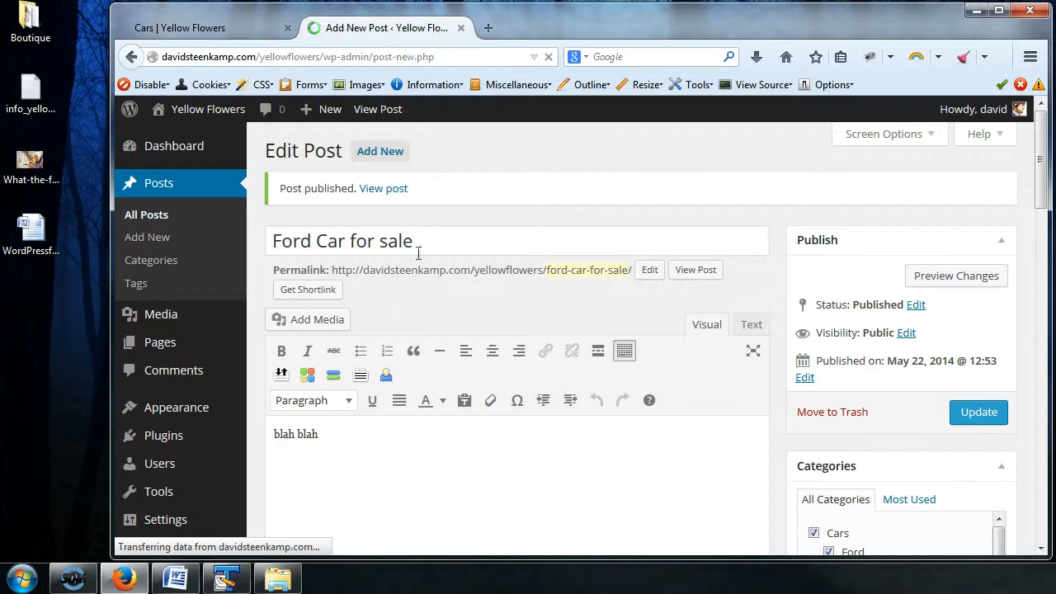
{"action": "left_click", "coordinate": [352, 191]}
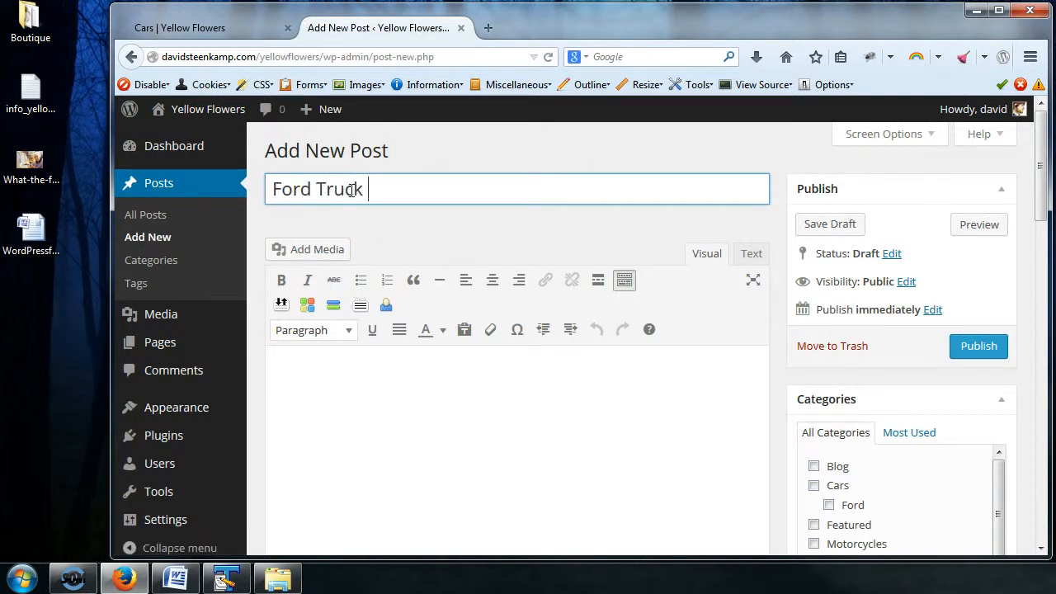
{"action": "left_click", "coordinate": [408, 418]}
{"action": "type", "text": "blah blah."}
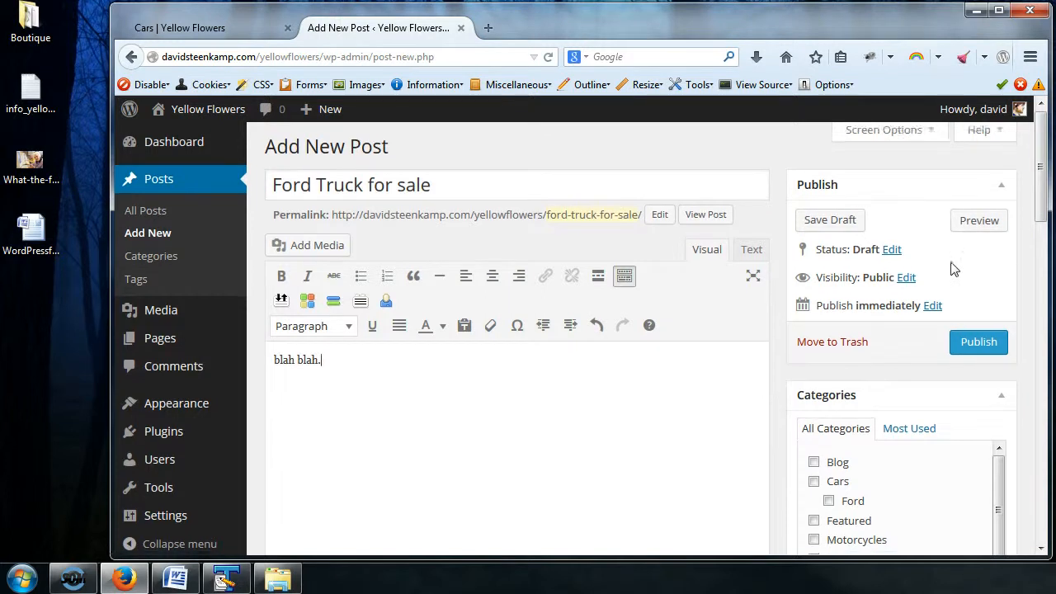
Step: Assign the post to the Trucks category and its Ford subcategory, and publish it
{"action": "scroll", "coordinate": [951, 266], "scroll_direction": "down", "scroll_amount": 3}
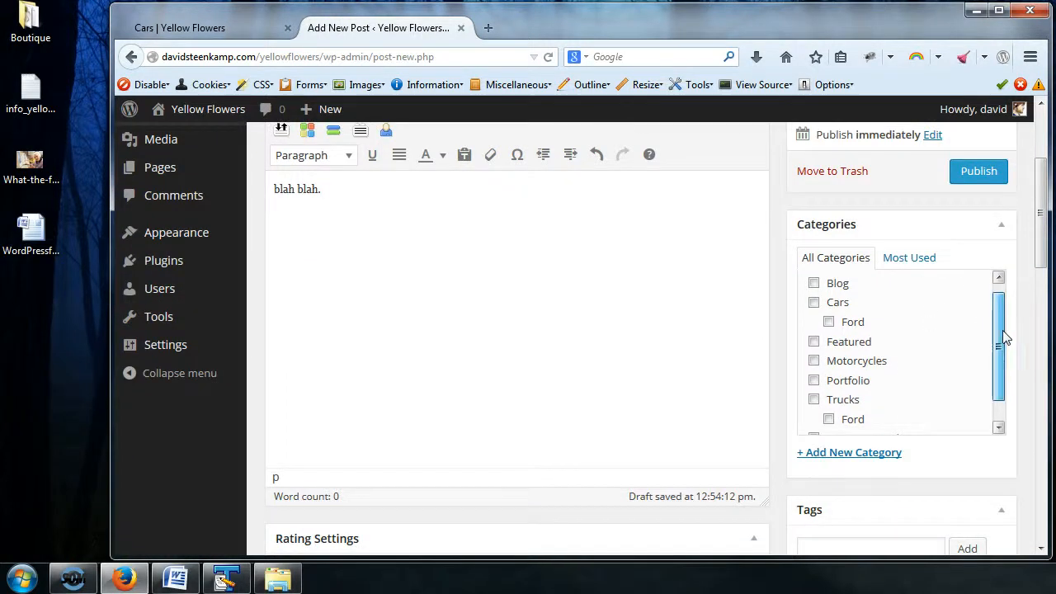
{"action": "left_click_drag", "start_coordinate": [1003, 330], "coordinate": [1007, 370]}
{"action": "left_click", "coordinate": [815, 377]}
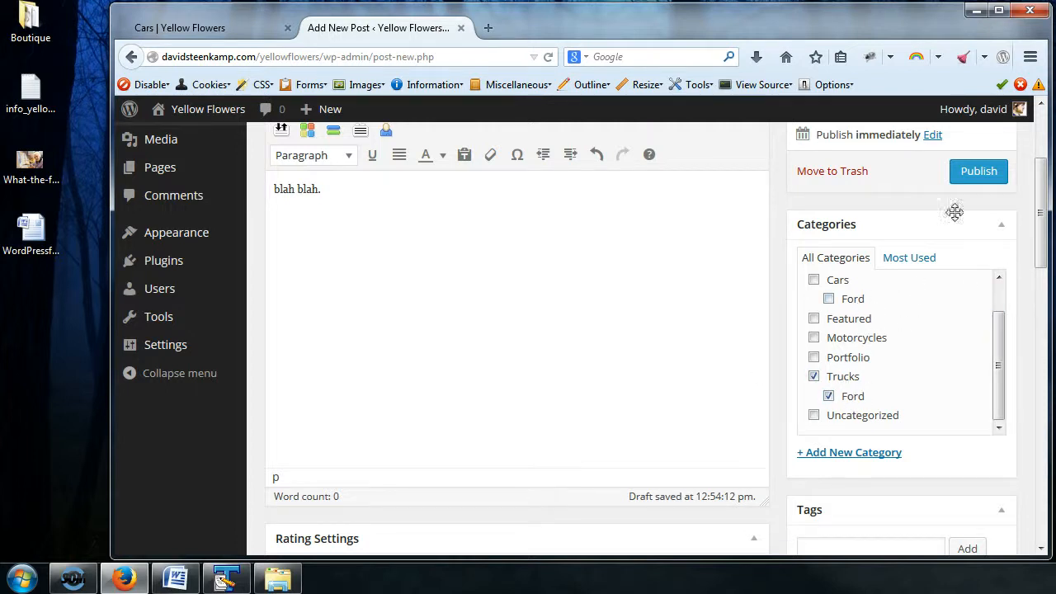
{"action": "left_click", "coordinate": [978, 175]}
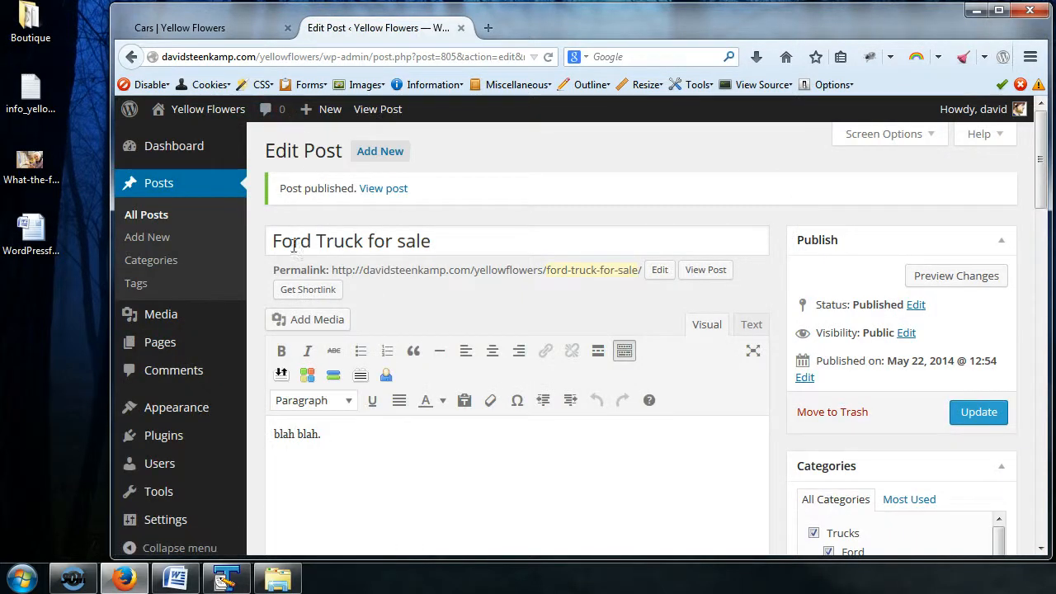
Step: Show the list of all posts and open the Trucks category's filtered post list in a new tab
{"action": "left_click", "coordinate": [153, 222]}
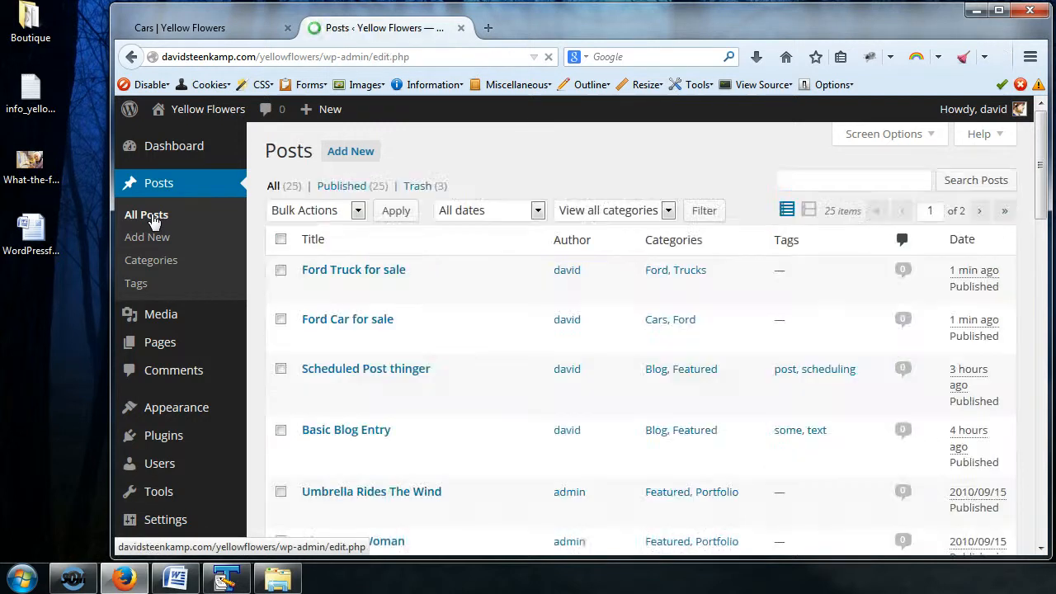
{"action": "right_click", "coordinate": [695, 276]}
{"action": "left_click", "coordinate": [730, 282]}
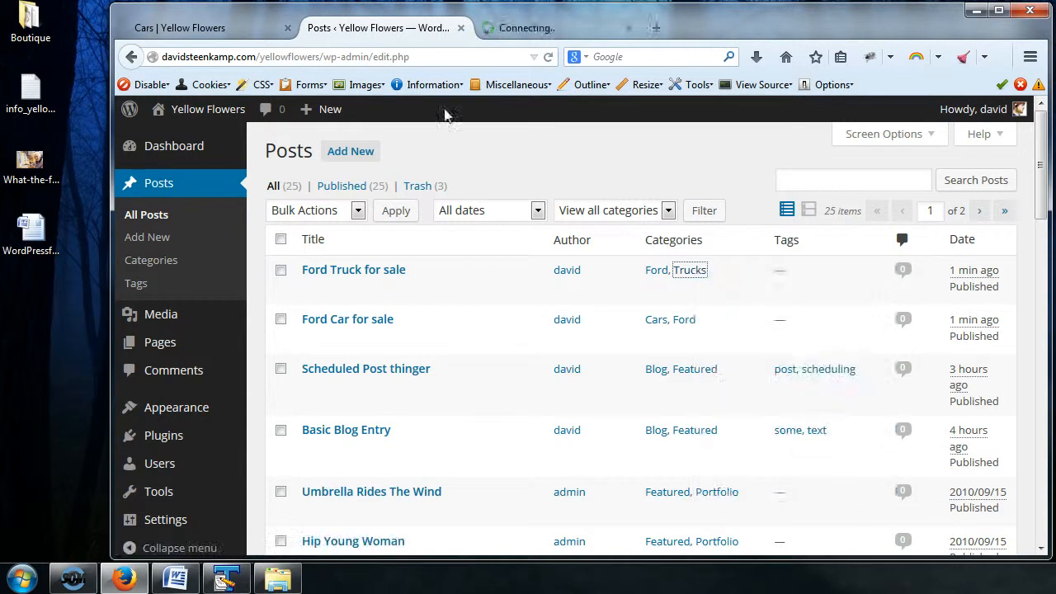
{"action": "left_click", "coordinate": [554, 38]}
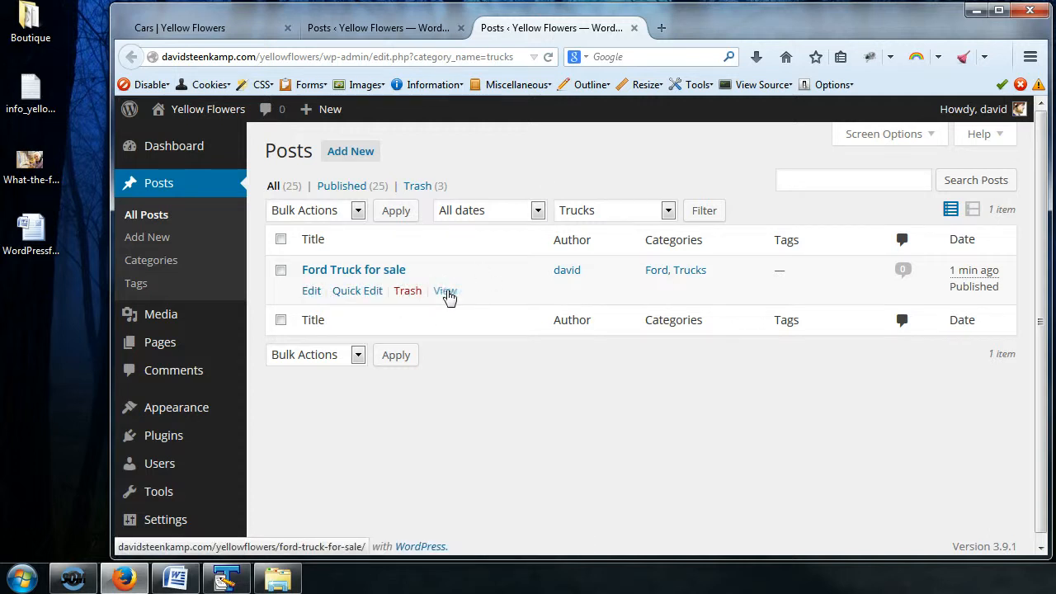
Step: View the published "Ford Truck for sale" post on the site in its own tab and check its category breadcrumb
{"action": "right_click", "coordinate": [447, 294]}
{"action": "left_click", "coordinate": [520, 302]}
{"action": "left_click", "coordinate": [697, 31]}
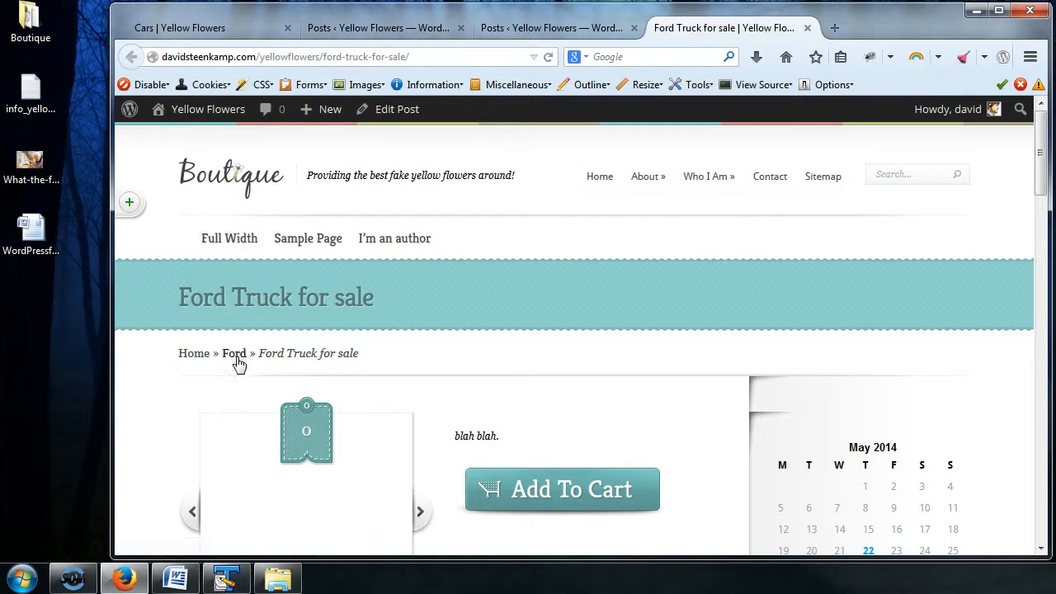
{"action": "left_click", "coordinate": [542, 28]}
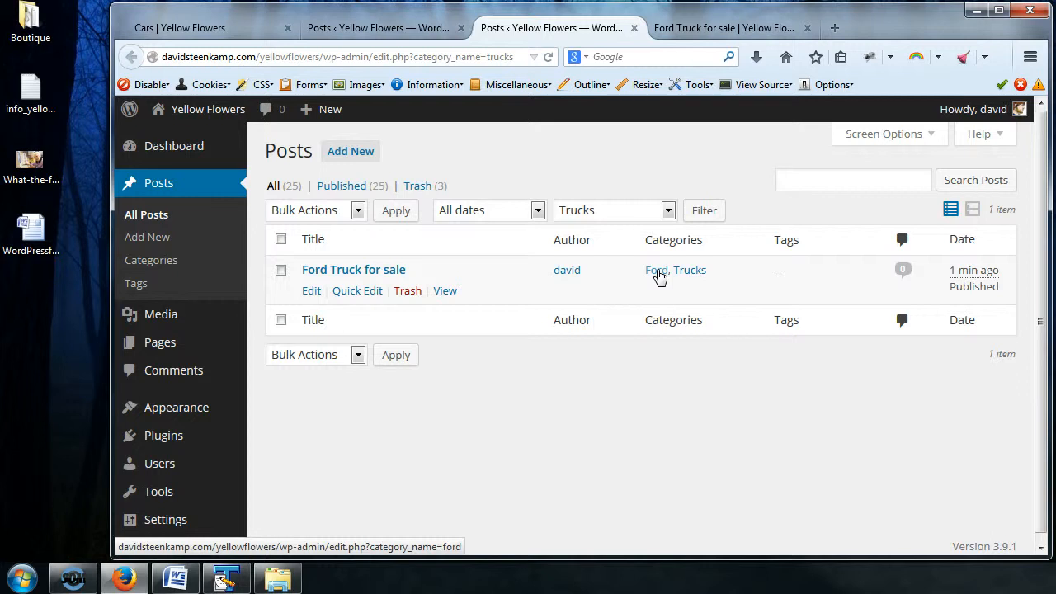
{"action": "left_click", "coordinate": [696, 28]}
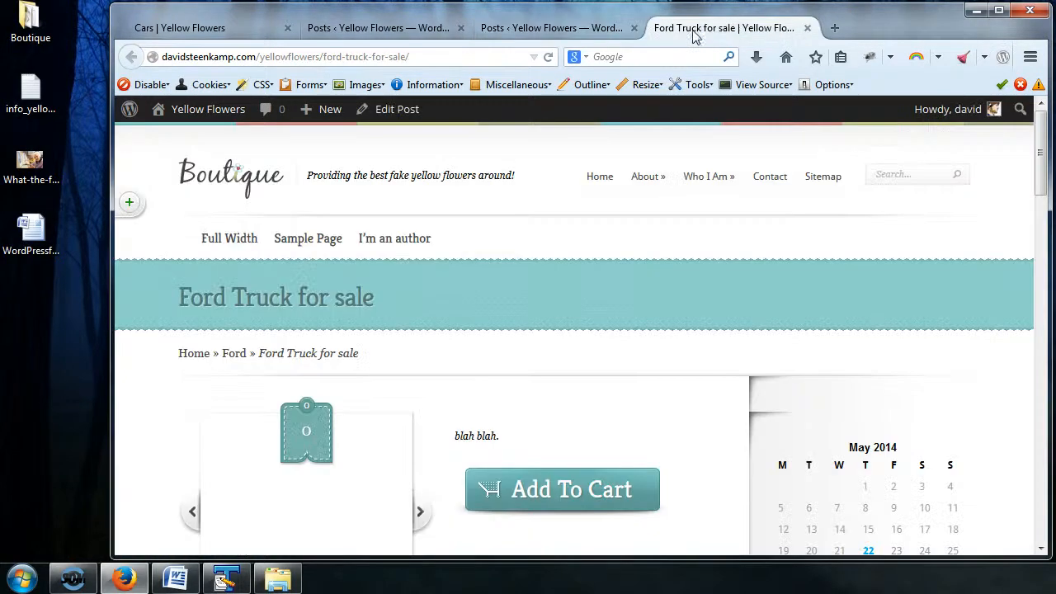
Step: Load the archive at category/ford/trucks/ by rewriting the post's web address, and look over its listed posts
{"action": "left_click", "coordinate": [427, 57]}
{"action": "left_click", "coordinate": [299, 56]}
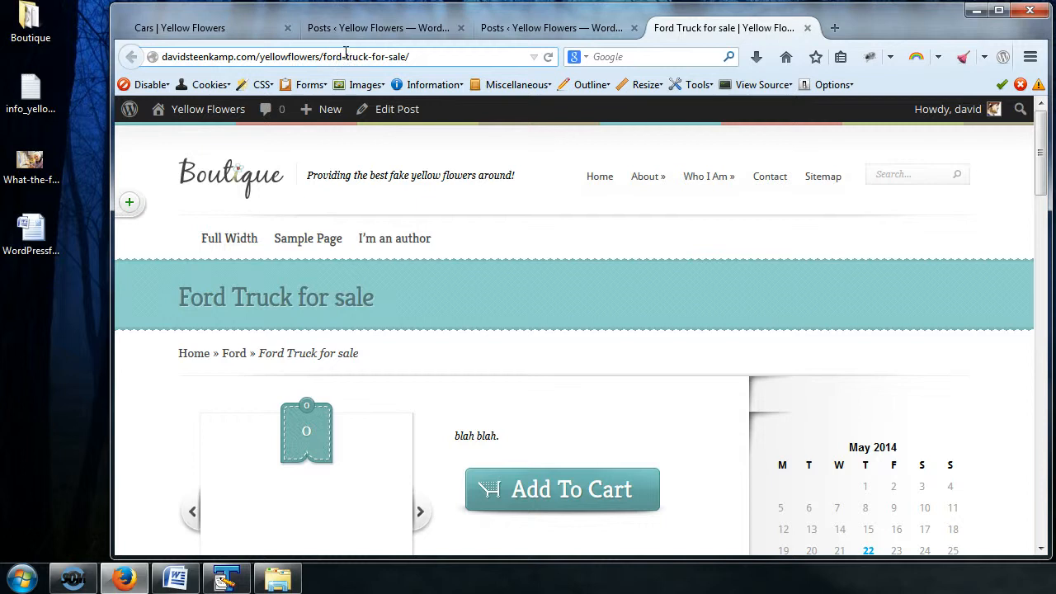
{"action": "left_click", "coordinate": [324, 56]}
{"action": "type", "text": "categor"}
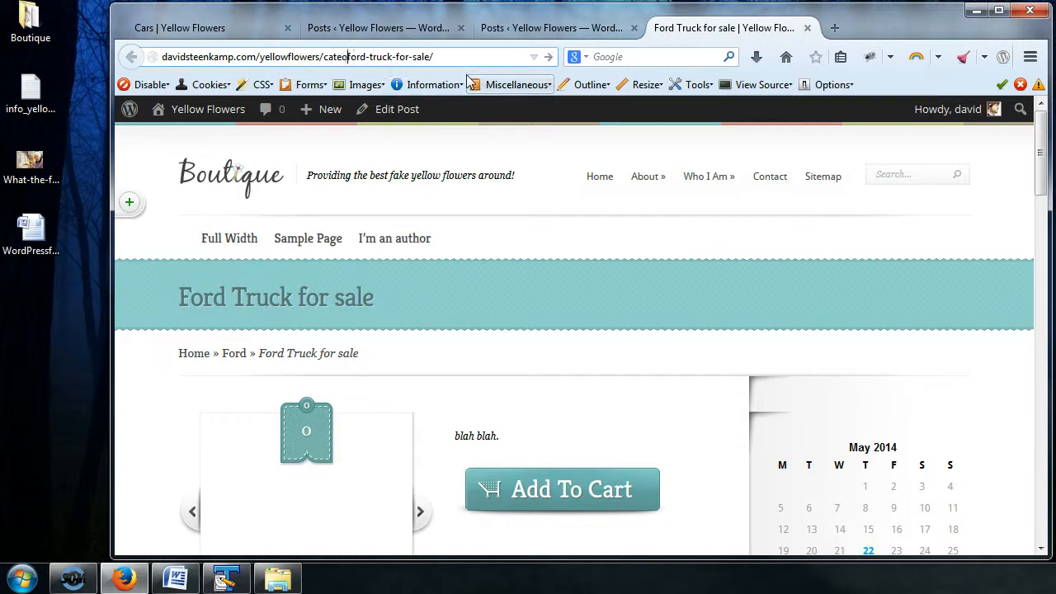
{"action": "key", "text": "BackSpace"}
{"action": "key", "text": "BackSpace"}
{"action": "key", "text": "BackSpace"}
{"action": "key", "text": "BackSpace"}
{"action": "type", "text": "egory/"}
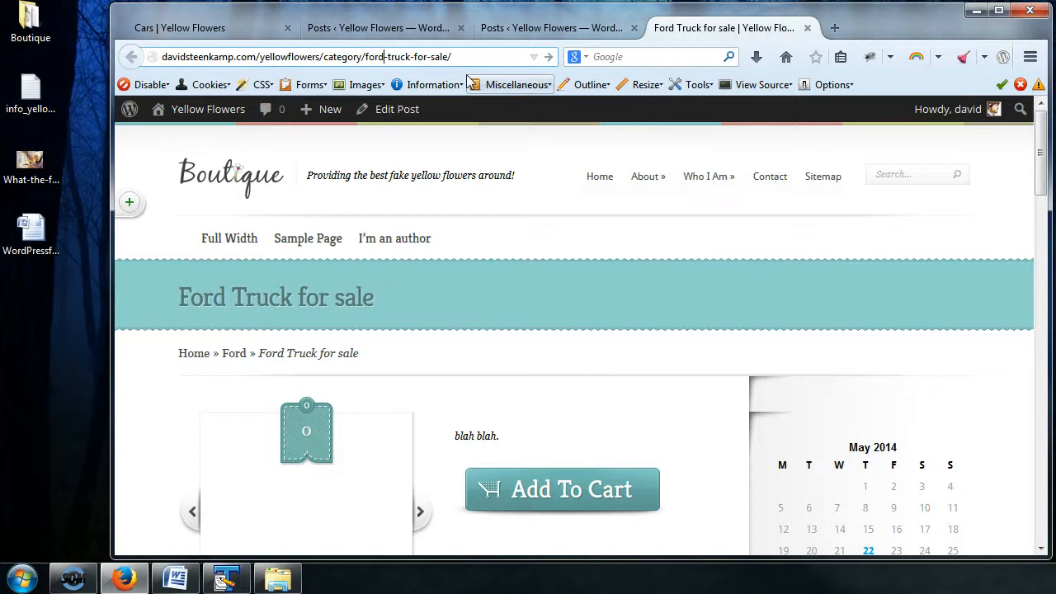
{"action": "key", "text": "Delete"}
{"action": "key", "text": "Delete"}
{"action": "key", "text": "Delete"}
{"action": "key", "text": "Delete"}
{"action": "key", "text": "Delete"}
{"action": "key", "text": "Delete"}
{"action": "key", "text": "Delete"}
{"action": "key", "text": "Delete"}
{"action": "key", "text": "Delete"}
{"action": "key", "text": "Delete"}
{"action": "key", "text": "Return"}
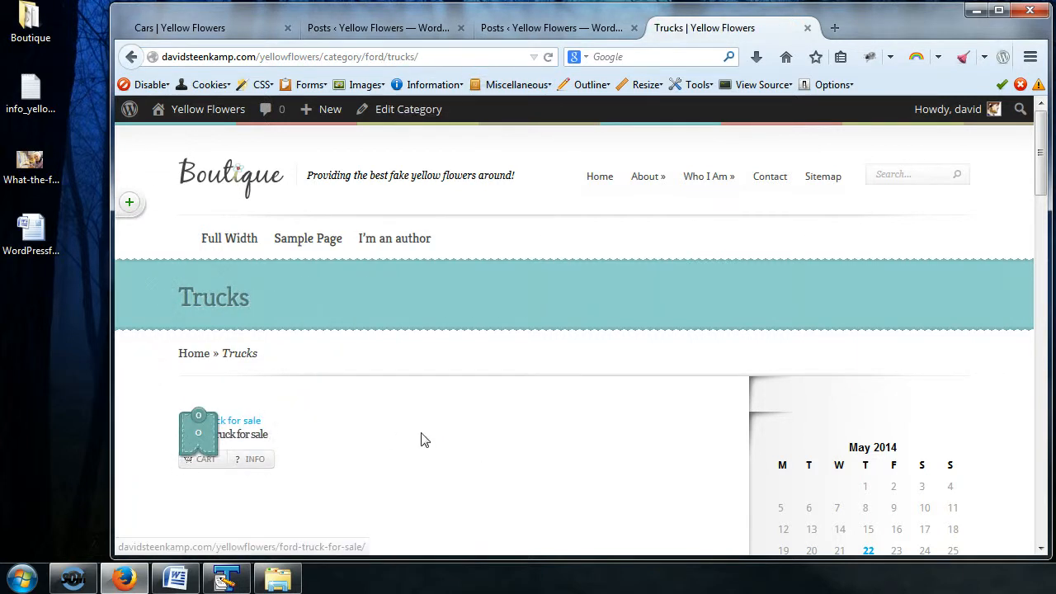
{"action": "scroll", "coordinate": [421, 439], "scroll_direction": "down", "scroll_amount": 2}
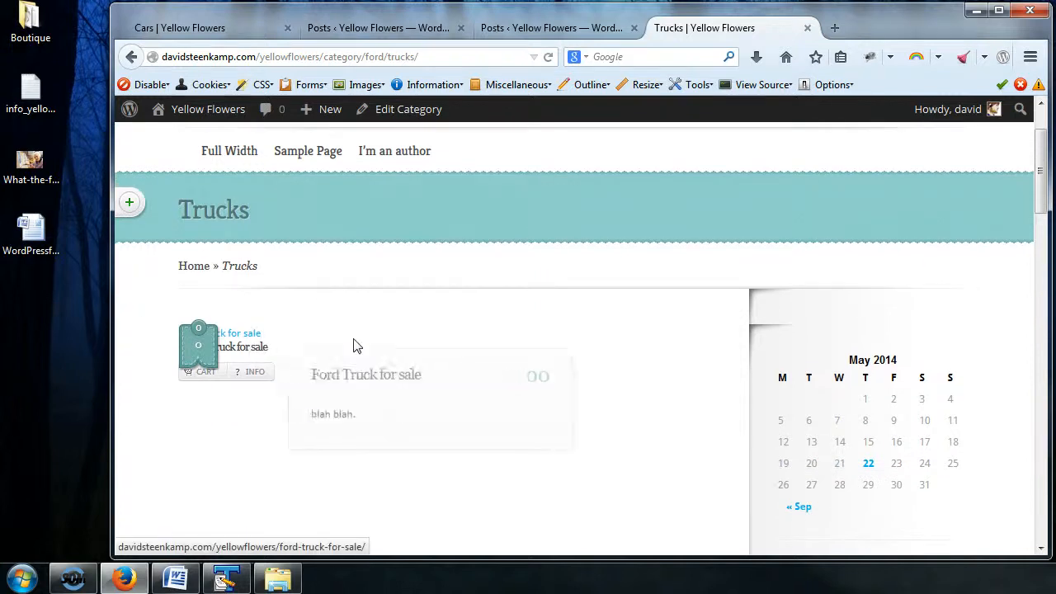
{"action": "scroll", "coordinate": [357, 348], "scroll_direction": "up", "scroll_amount": 1}
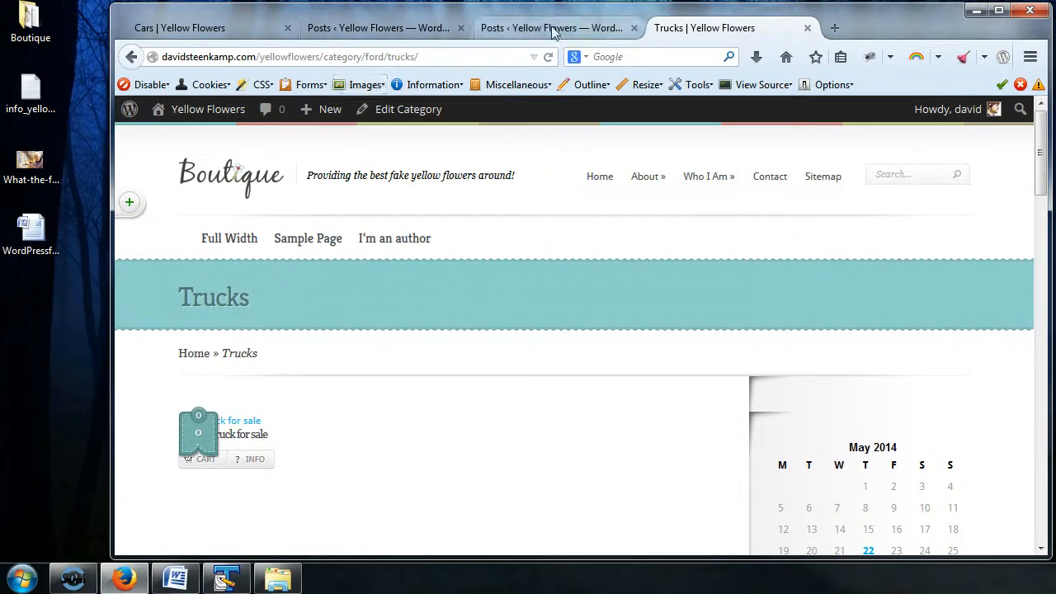
Step: Load the parent Trucks archive by changing the end of the web address to category/trucks/
{"action": "left_click", "coordinate": [370, 56]}
{"action": "key", "text": "shift+End"}
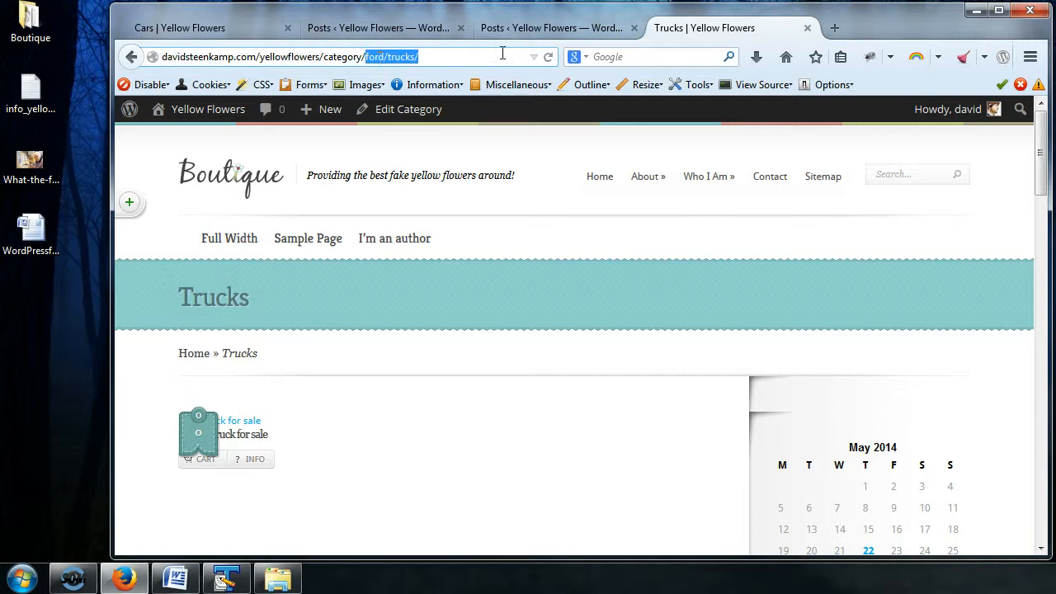
{"action": "type", "text": "t"}
{"action": "key", "text": "Return"}
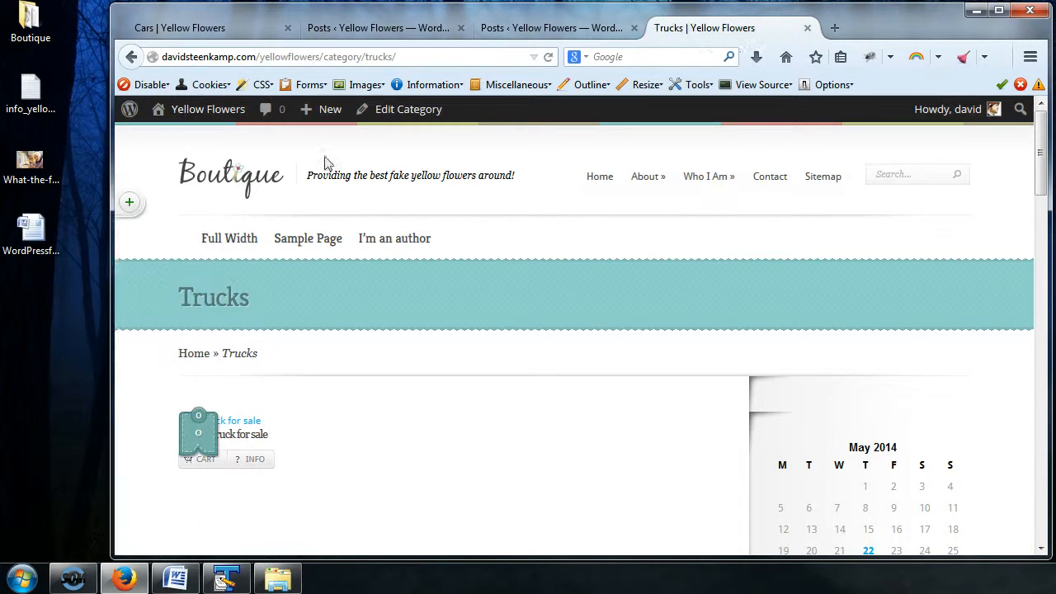
Step: Load the Ford subcategory's archive by appending ford/ to the Trucks archive address
{"action": "left_click", "coordinate": [419, 55]}
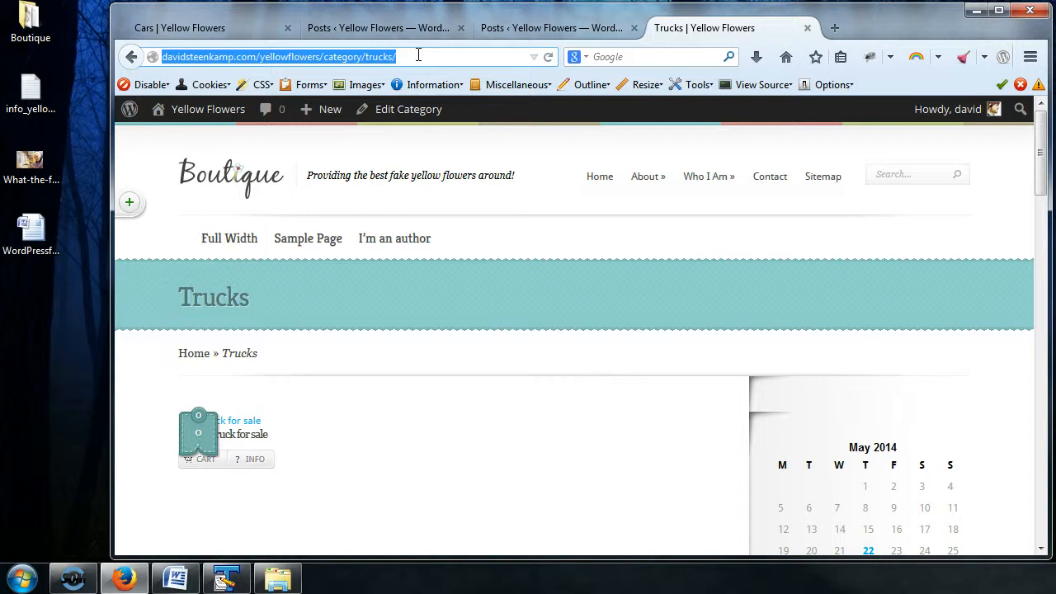
{"action": "left_click", "coordinate": [411, 57]}
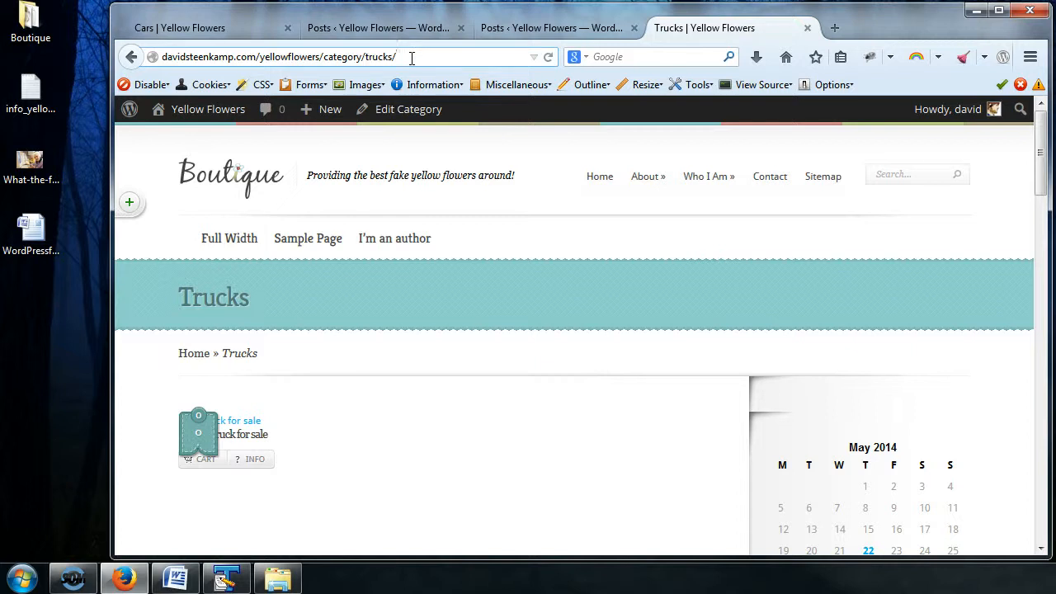
{"action": "type", "text": "ford/"}
{"action": "key", "text": "Return"}
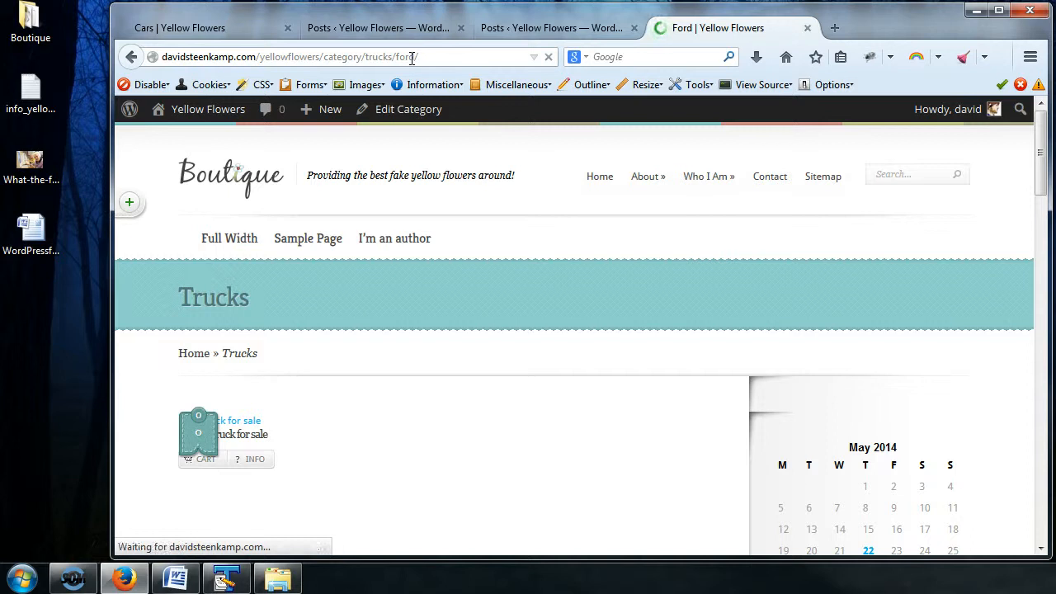
Step: Highlight the ford slug at the end of the subcategory archive's web address
{"action": "left_click", "coordinate": [412, 59]}
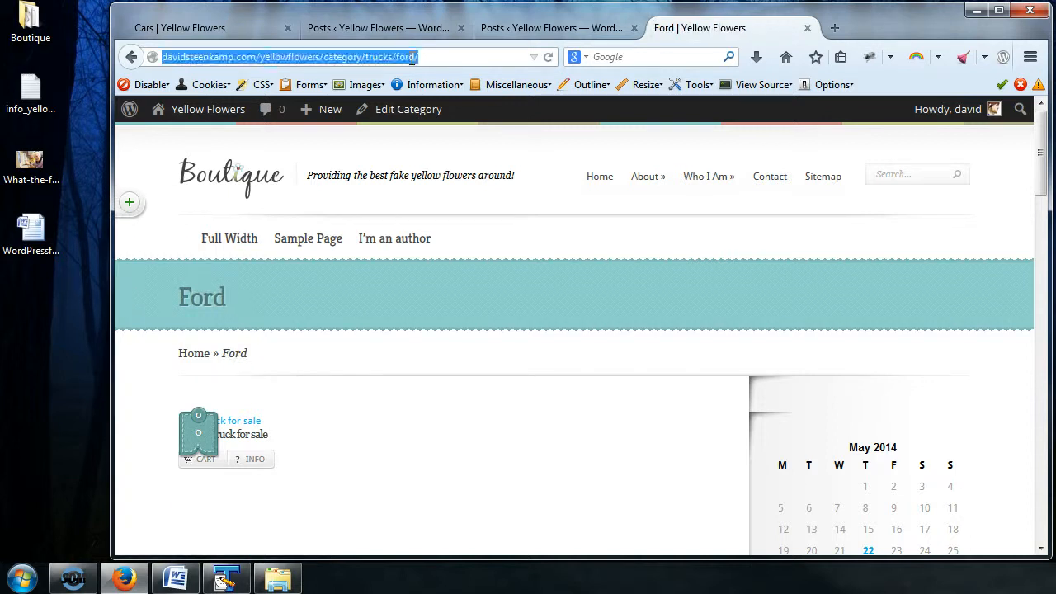
{"action": "left_click", "coordinate": [390, 59]}
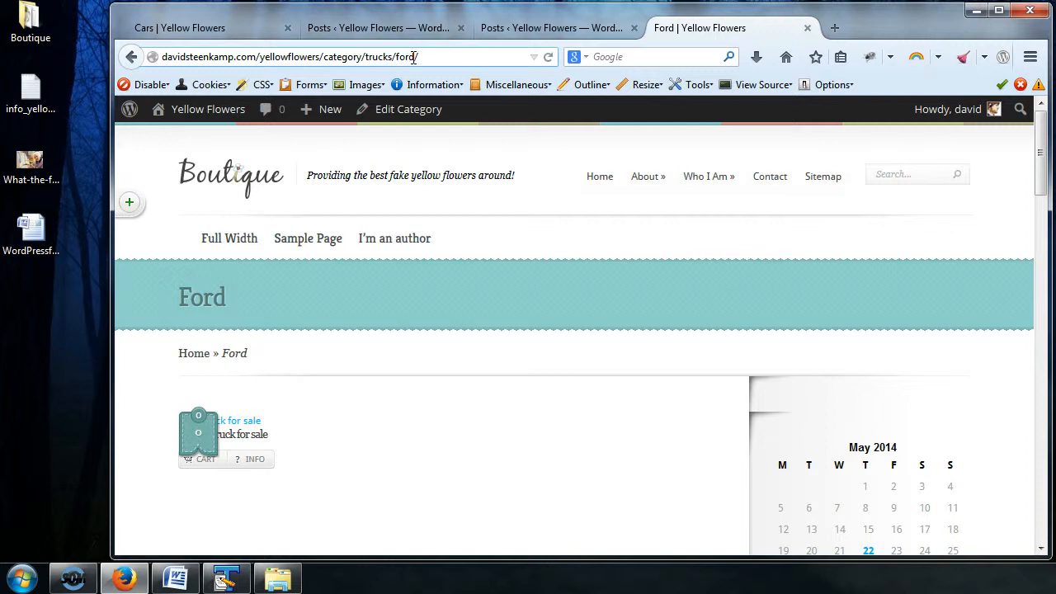
{"action": "left_click_drag", "start_coordinate": [394, 57], "coordinate": [421, 57]}
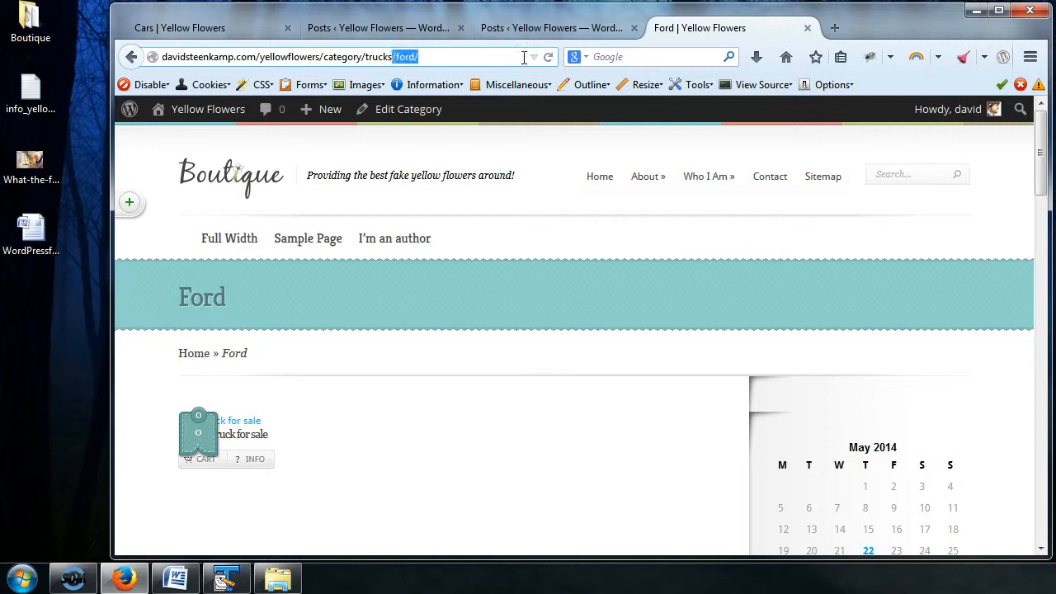
{"action": "left_click", "coordinate": [452, 55]}
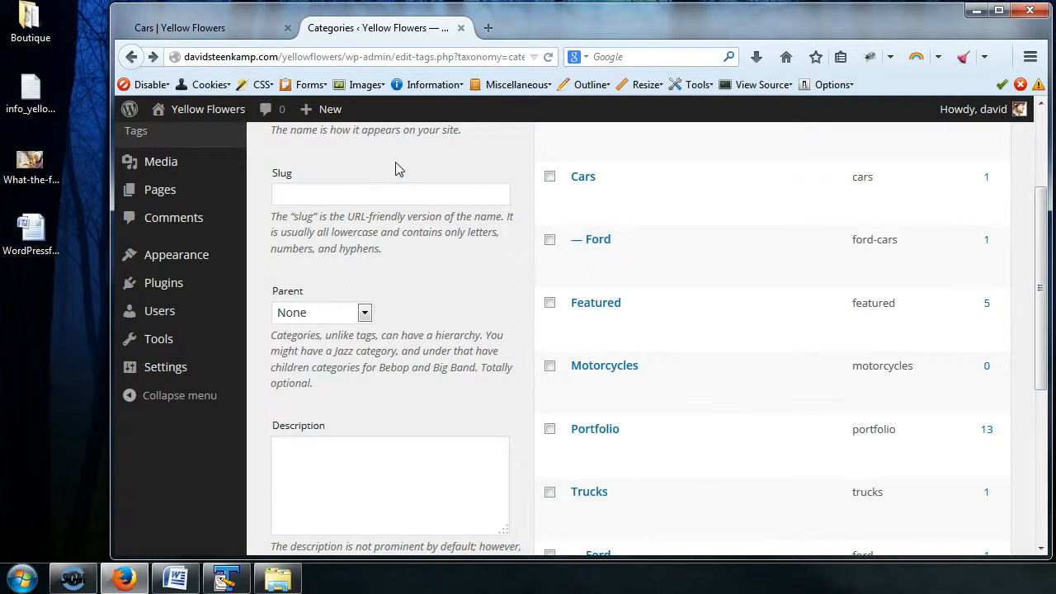
Step: Compare the slugs of the two Ford subcategories in the categories list, including the quick-edit fields of the one under Trucks
{"action": "scroll", "coordinate": [679, 330], "scroll_direction": "up", "scroll_amount": 3}
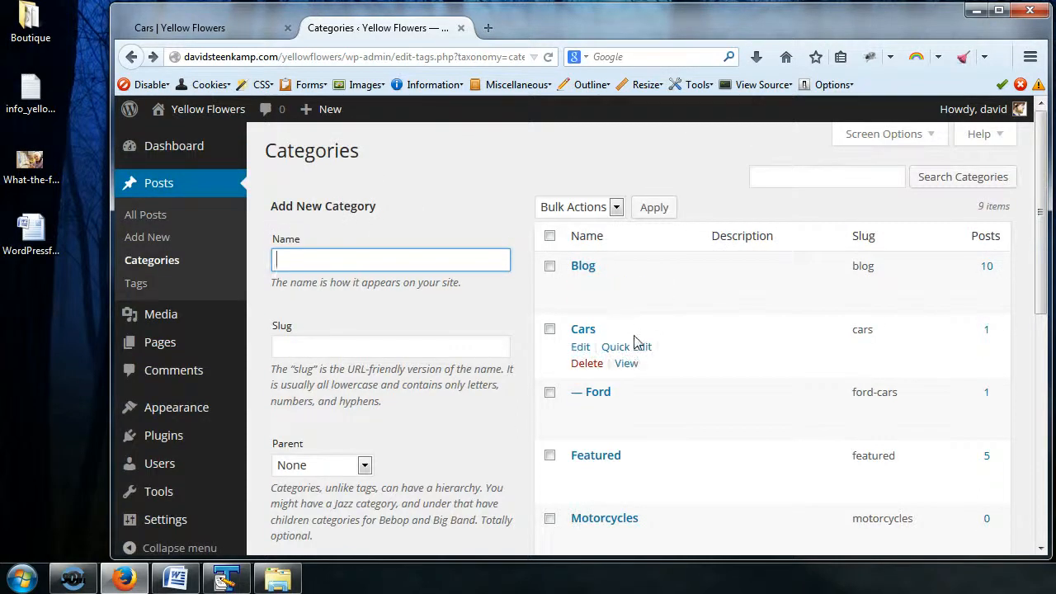
{"action": "scroll", "coordinate": [636, 342], "scroll_direction": "down", "scroll_amount": 4}
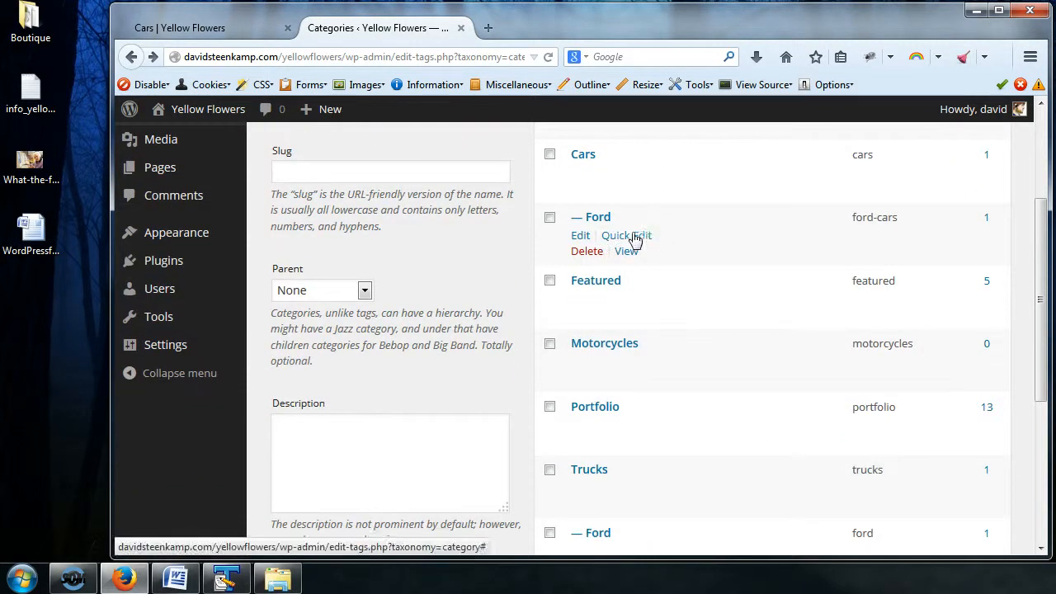
{"action": "scroll", "coordinate": [616, 430], "scroll_direction": "down", "scroll_amount": 2}
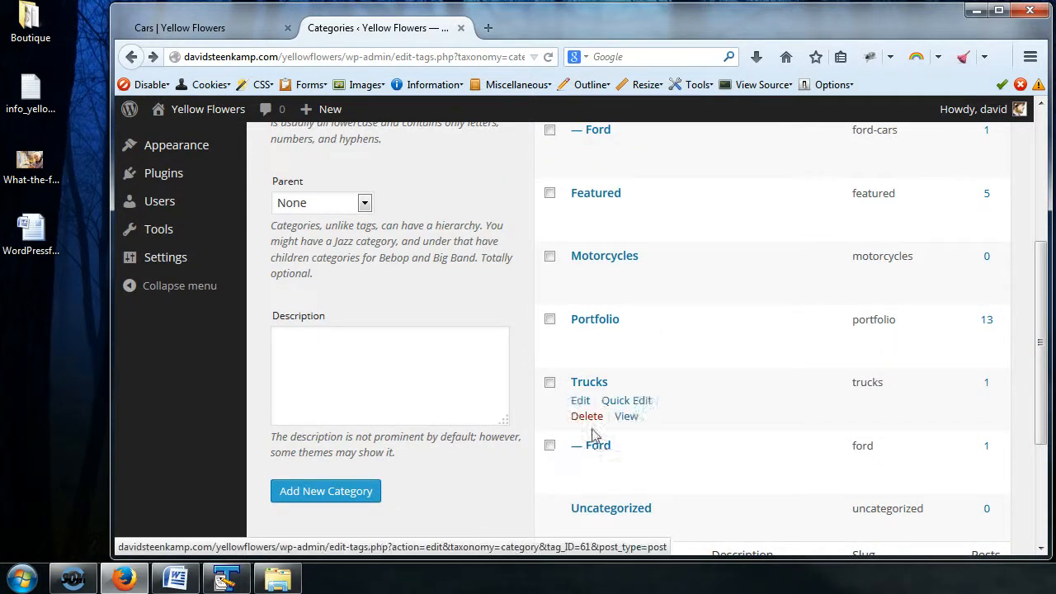
{"action": "scroll", "coordinate": [626, 437], "scroll_direction": "up", "scroll_amount": 1}
{"action": "scroll", "coordinate": [631, 355], "scroll_direction": "up", "scroll_amount": 3}
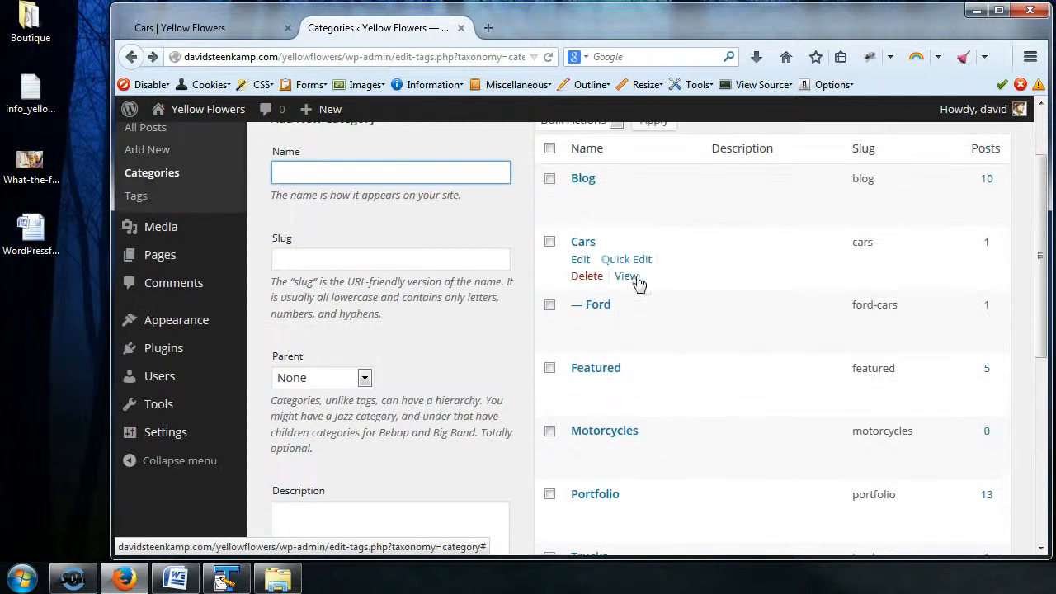
{"action": "scroll", "coordinate": [665, 354], "scroll_direction": "down", "scroll_amount": 5}
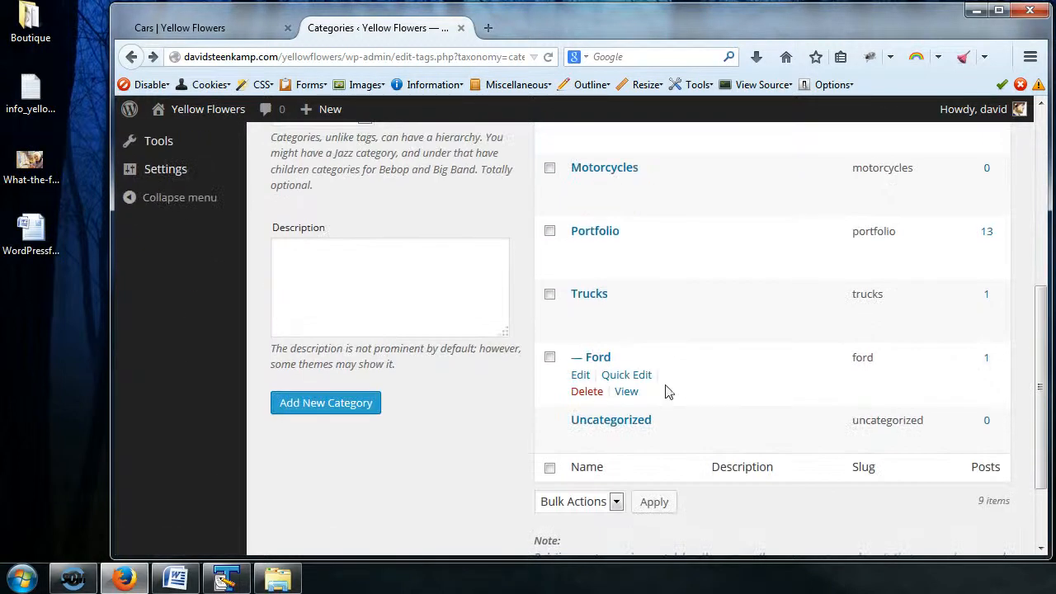
{"action": "left_click", "coordinate": [629, 375]}
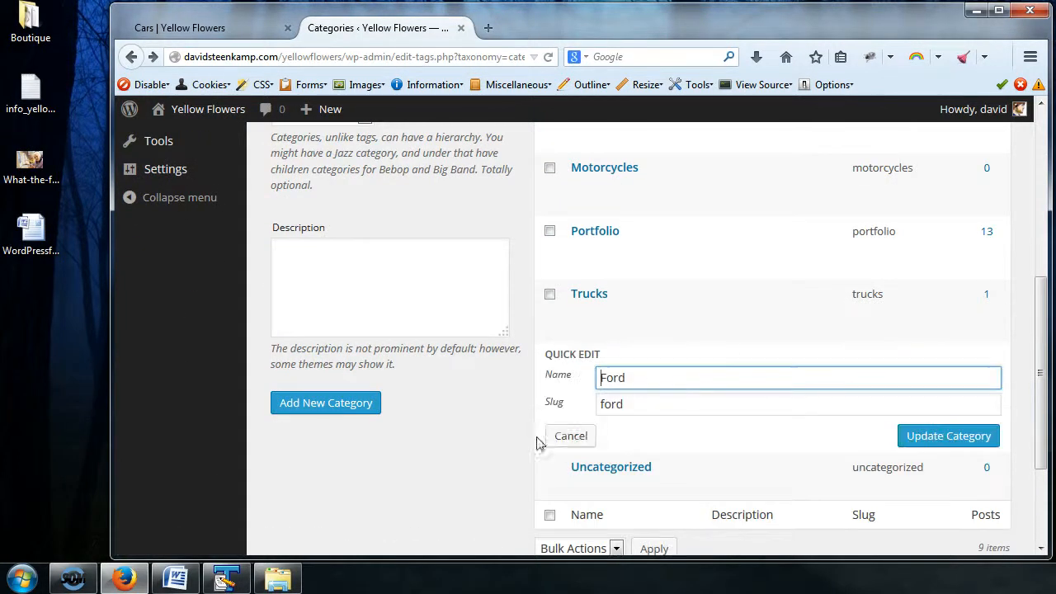
{"action": "left_click", "coordinate": [570, 437]}
{"action": "scroll", "coordinate": [633, 306], "scroll_direction": "up", "scroll_amount": 3}
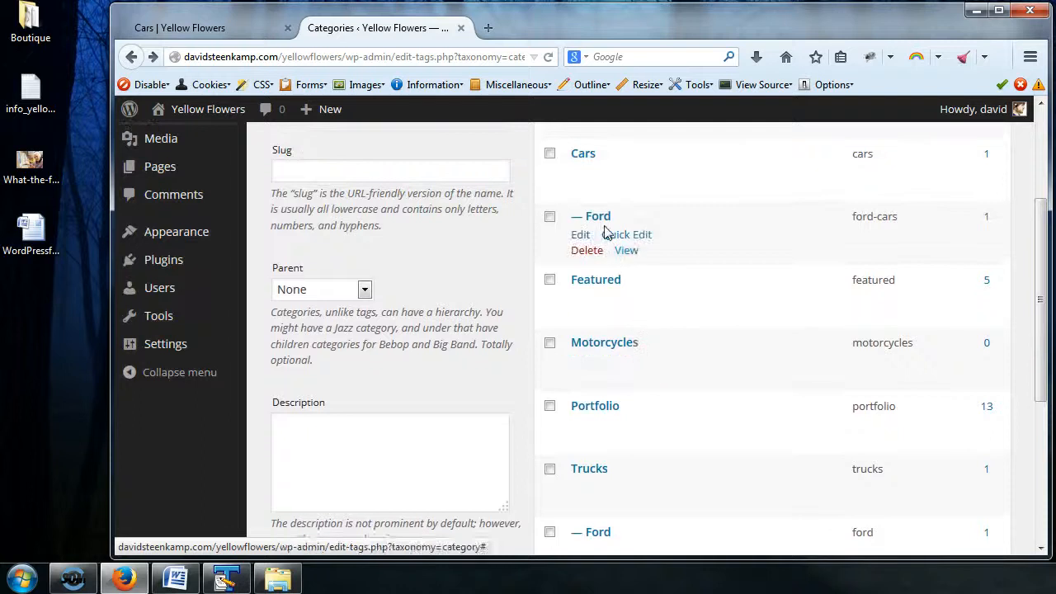
Step: Inspect the slug of the Ford subcategory under Cars on its edit page, and return to the categories list
{"action": "left_click", "coordinate": [571, 237]}
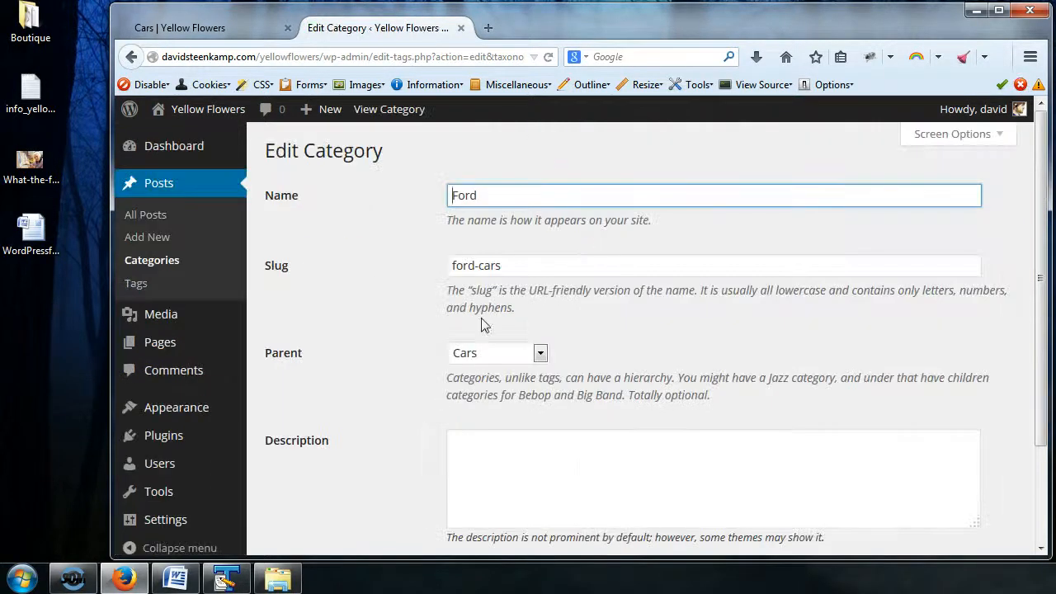
{"action": "left_click", "coordinate": [502, 272]}
{"action": "left_click_drag", "start_coordinate": [518, 265], "coordinate": [447, 264]}
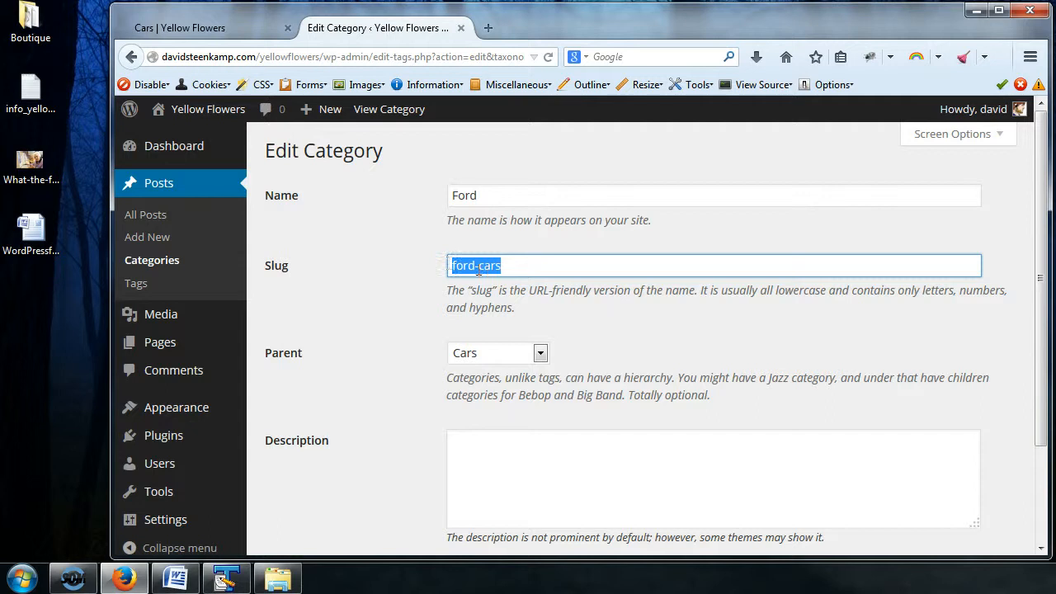
{"action": "left_click", "coordinate": [519, 271]}
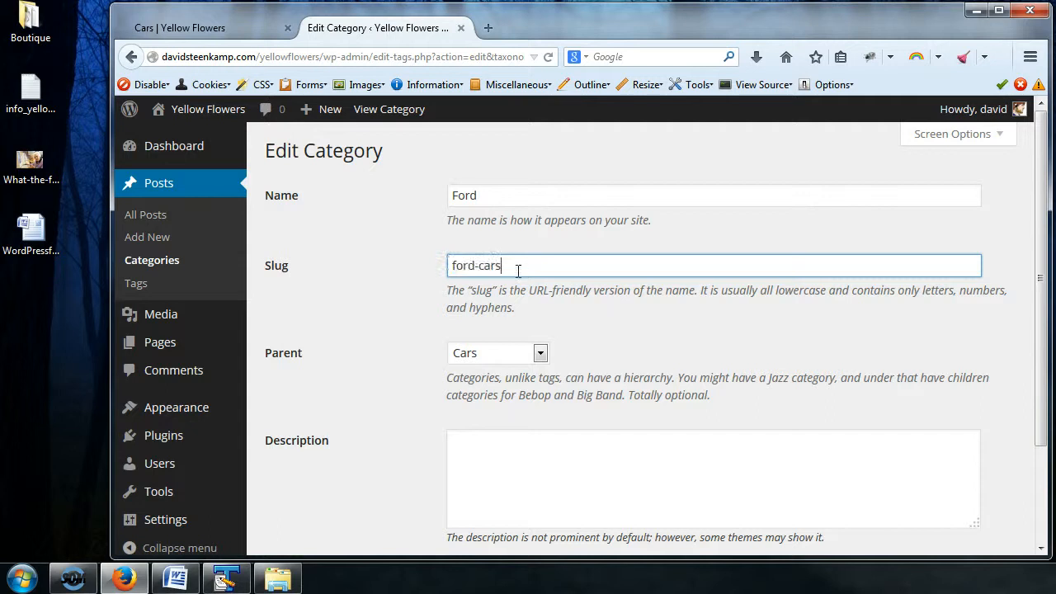
{"action": "left_click", "coordinate": [131, 57]}
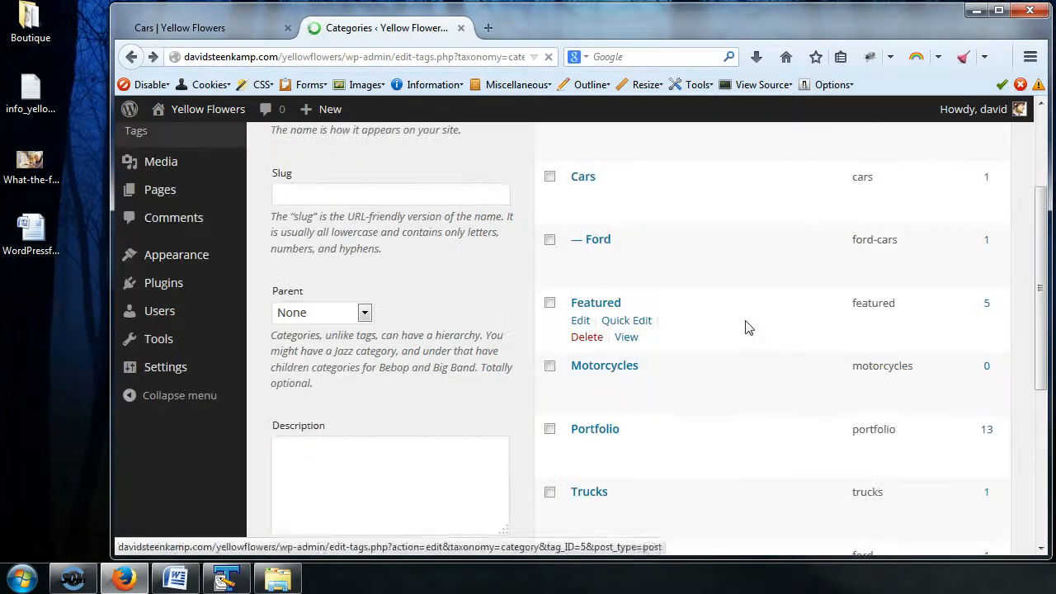
Step: View the archive of the Ford subcategory under Cars in a new browser tab
{"action": "mouse_move", "coordinate": [613, 245]}
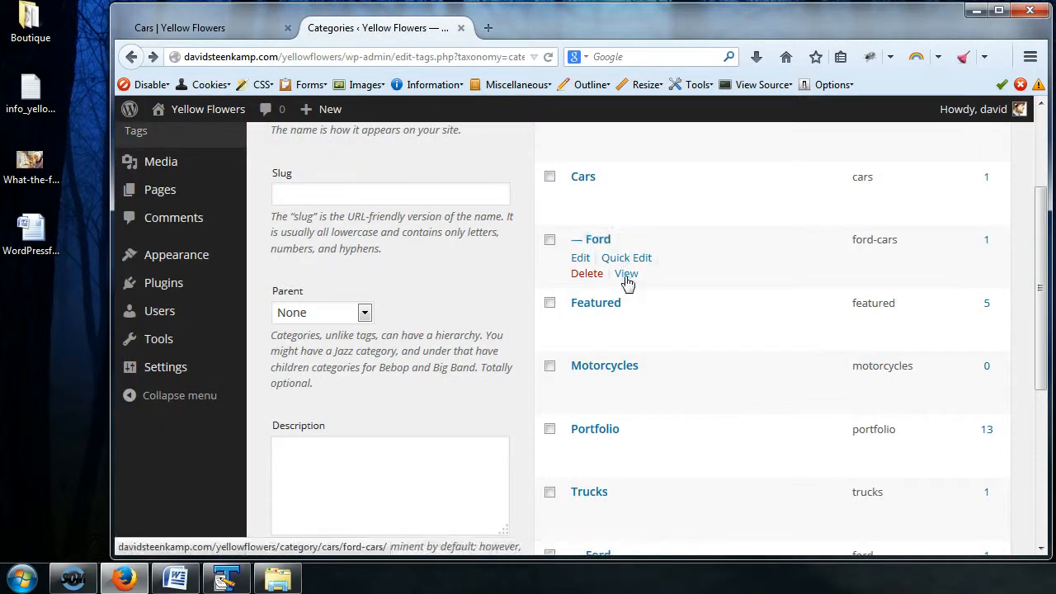
{"action": "right_click", "coordinate": [629, 275]}
{"action": "left_click", "coordinate": [668, 289]}
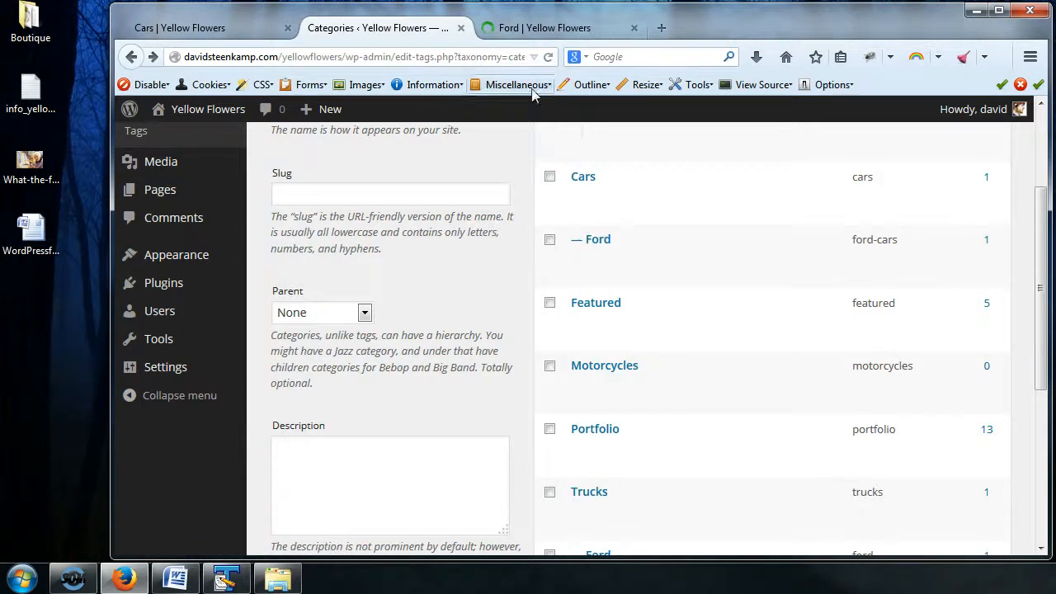
{"action": "left_click", "coordinate": [540, 27]}
Step: Highlight the category and ford-cars parts of the Ford archive's web address to examine its structure
{"action": "left_click", "coordinate": [337, 56]}
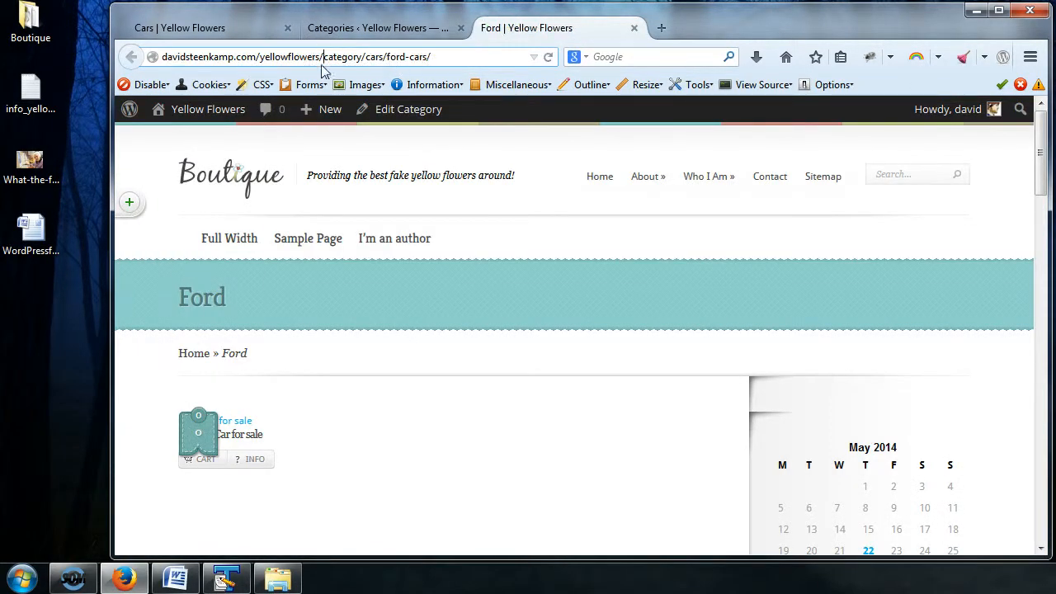
{"action": "left_click_drag", "start_coordinate": [323, 58], "coordinate": [368, 59]}
{"action": "left_click", "coordinate": [385, 57]}
{"action": "left_click", "coordinate": [439, 55], "text": "shift"}
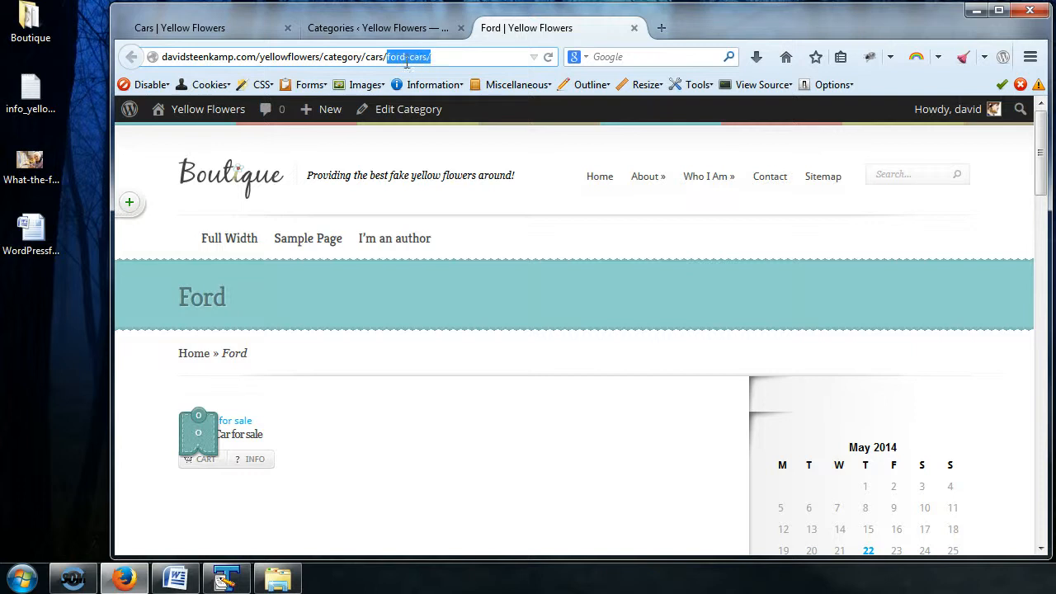
{"action": "left_click", "coordinate": [407, 61]}
Step: Reopen the edit page of the Ford subcategory under Cars, highlight its slug, and return to the categories list
{"action": "left_click", "coordinate": [412, 32]}
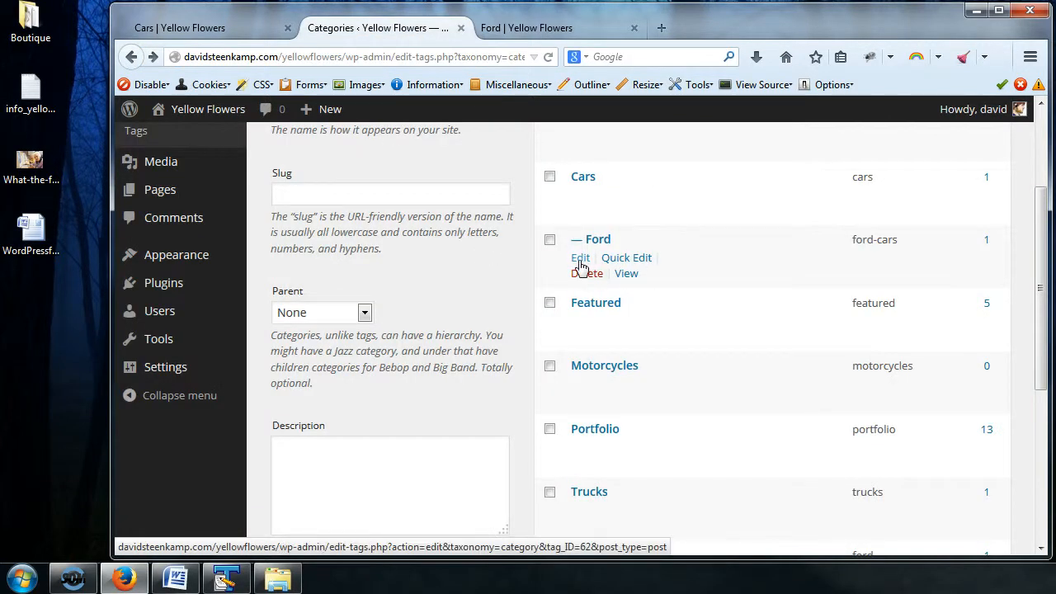
{"action": "left_click", "coordinate": [581, 259]}
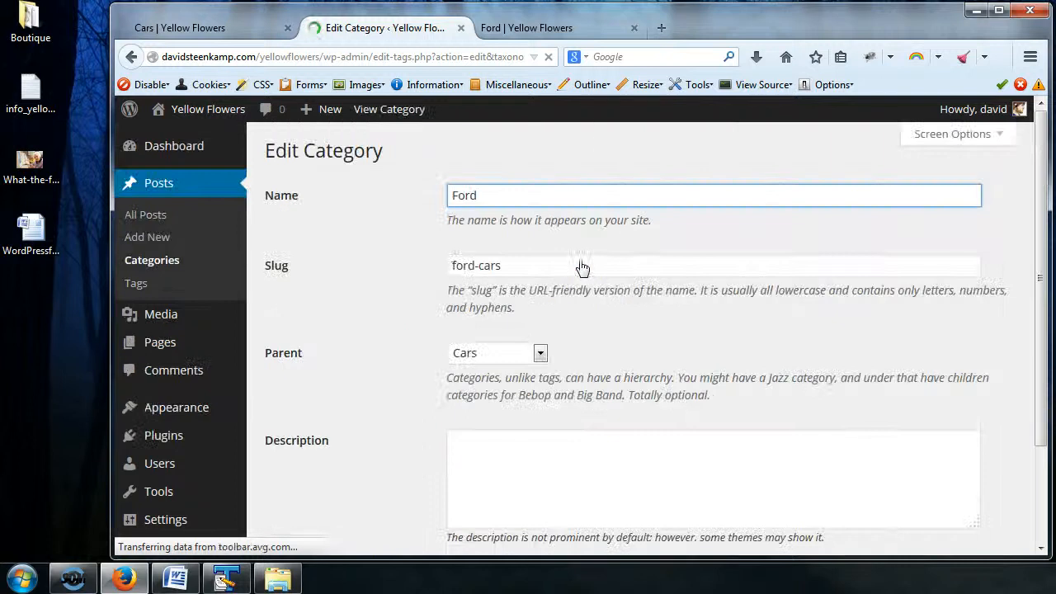
{"action": "left_click", "coordinate": [511, 269]}
{"action": "left_click_drag", "start_coordinate": [511, 269], "coordinate": [436, 264]}
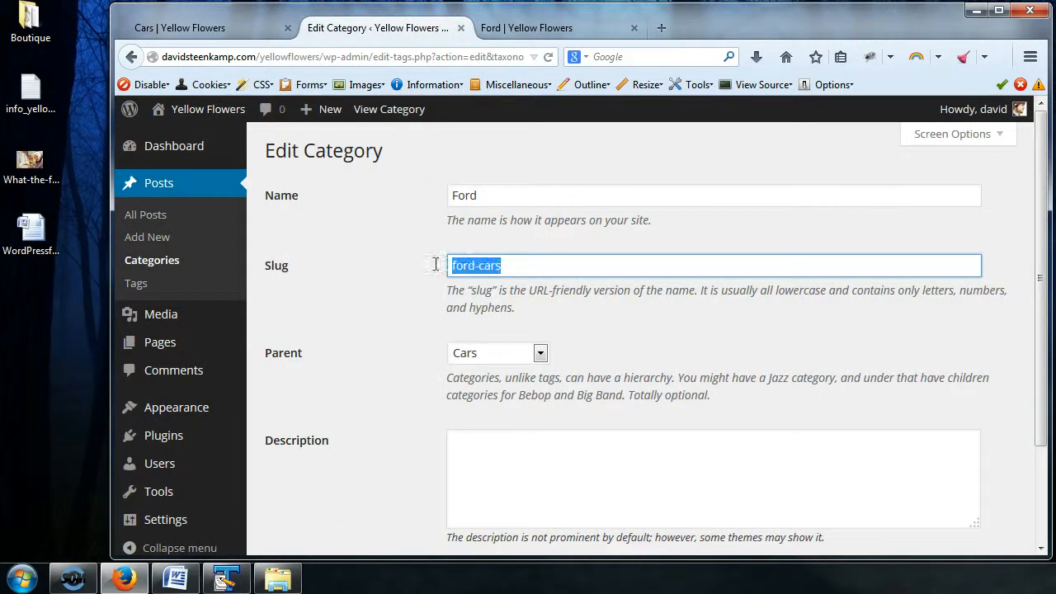
{"action": "left_click", "coordinate": [508, 269]}
{"action": "triple_click", "coordinate": [512, 267]}
{"action": "left_click", "coordinate": [525, 269]}
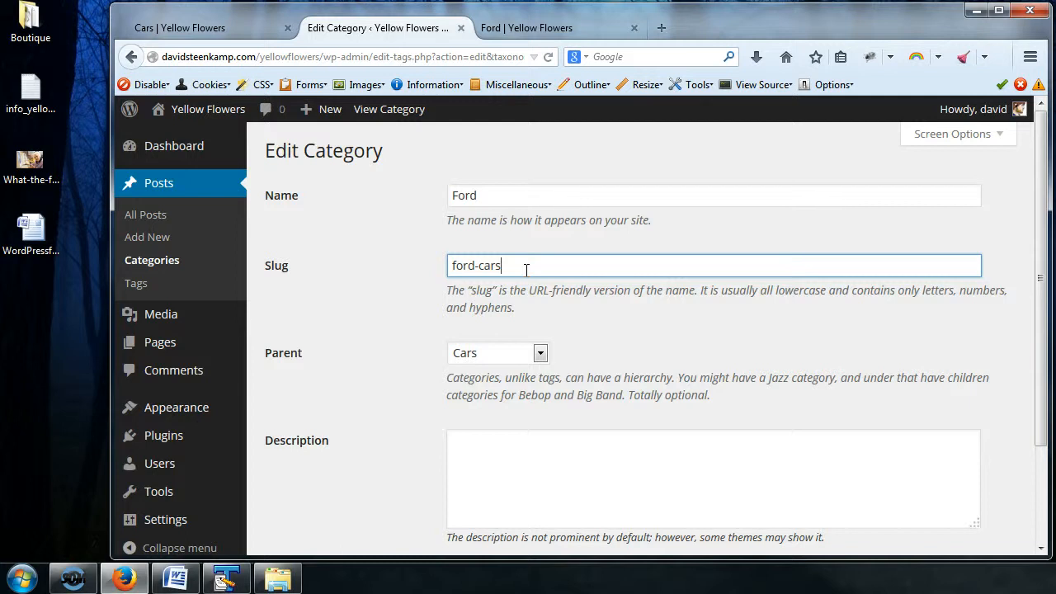
{"action": "left_click", "coordinate": [183, 259]}
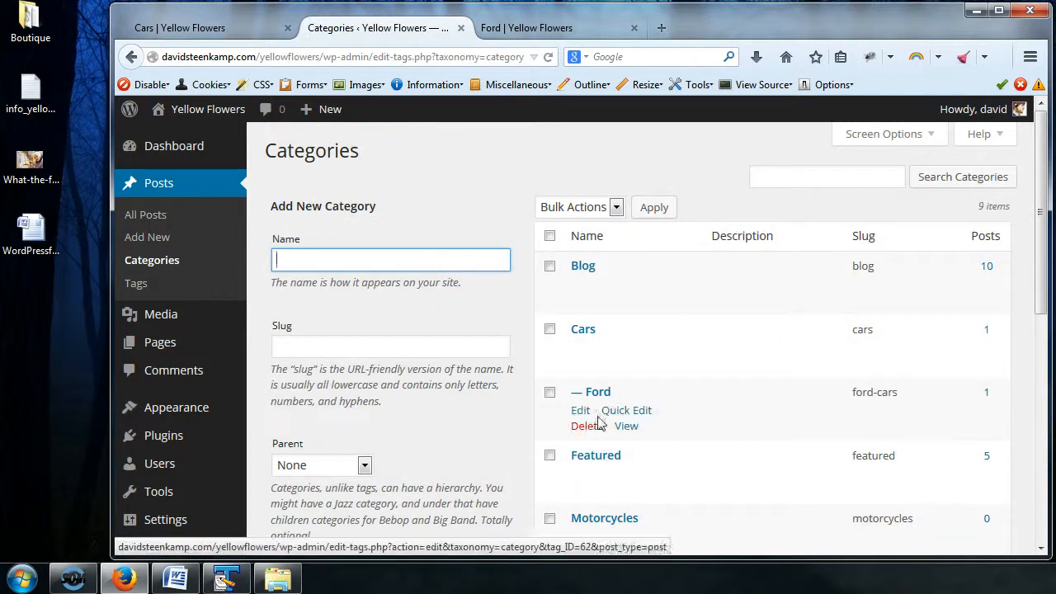
Step: Add a new category named Chrysler with Cars as its parent, leaving the slug blank
{"action": "left_click", "coordinate": [347, 260]}
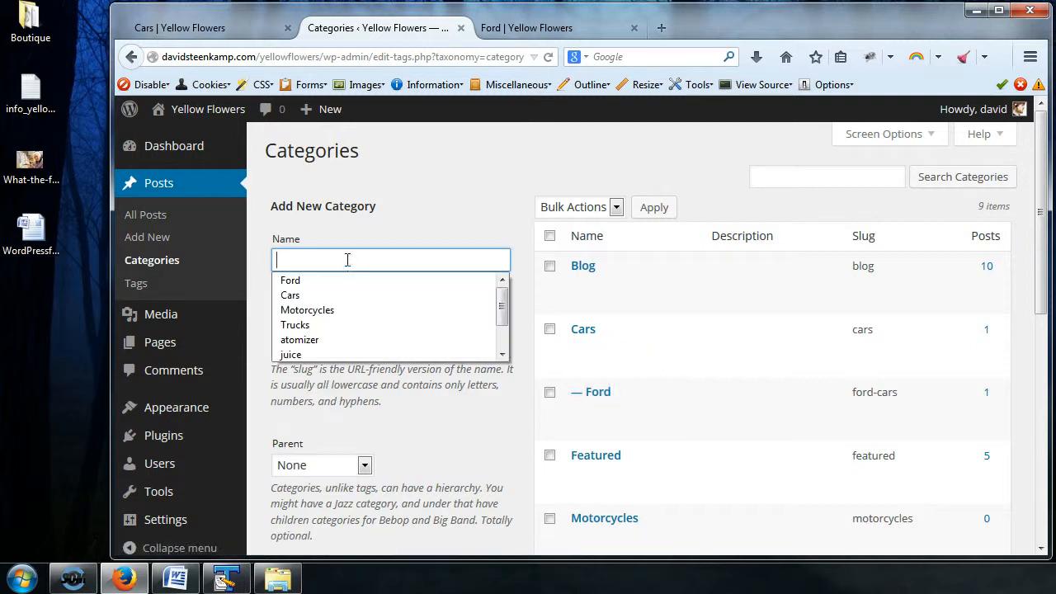
{"action": "type", "text": "Chrysler"}
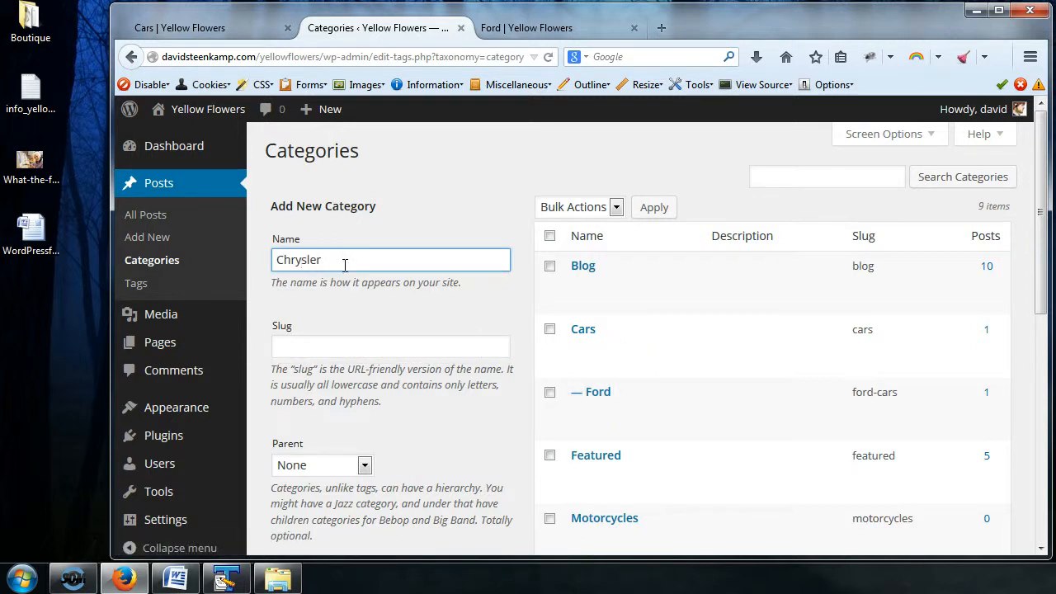
{"action": "scroll", "coordinate": [337, 334], "scroll_direction": "down", "scroll_amount": 2}
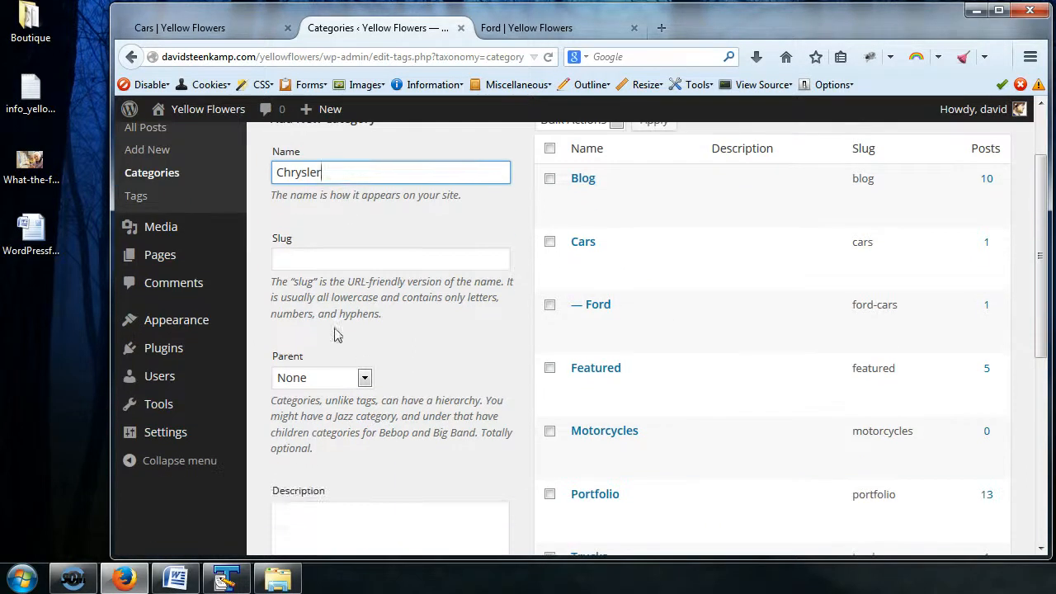
{"action": "left_click", "coordinate": [365, 378]}
{"action": "left_click", "coordinate": [330, 432]}
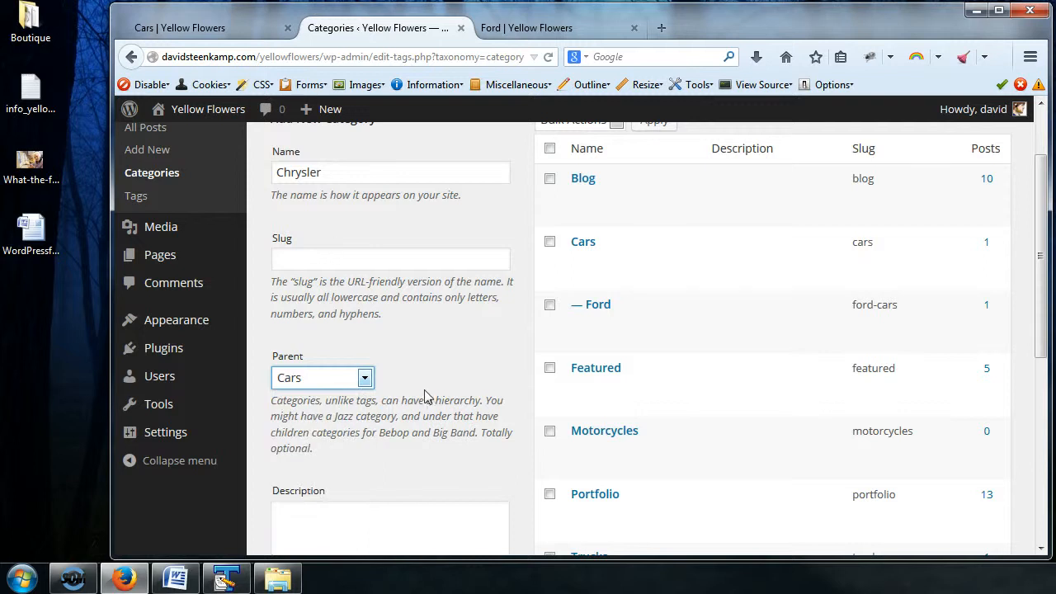
{"action": "scroll", "coordinate": [426, 398], "scroll_direction": "down", "scroll_amount": 4}
{"action": "left_click", "coordinate": [349, 413]}
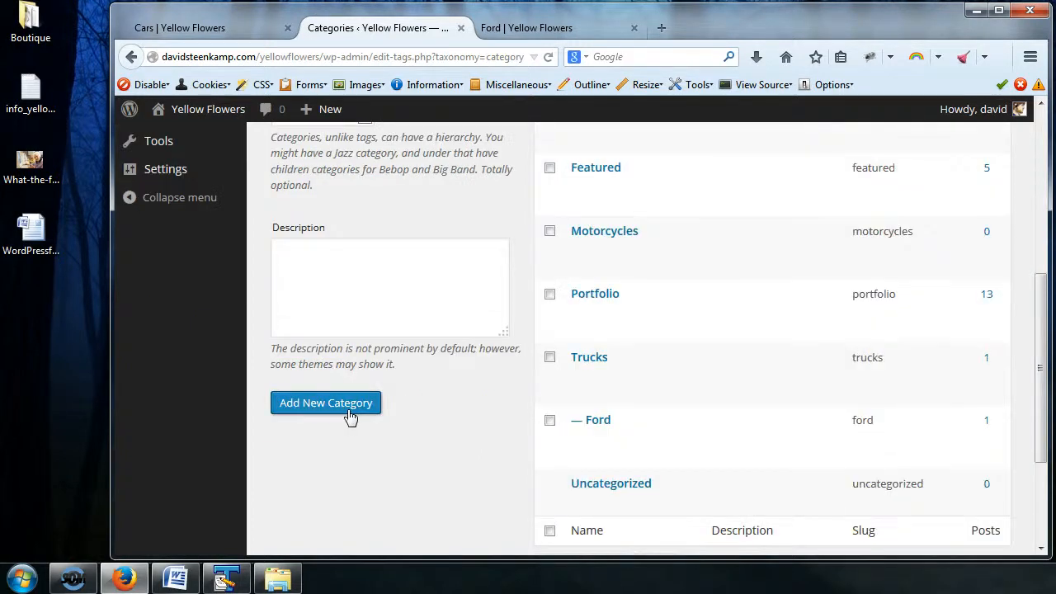
Step: Add a new category named Chevrolet with Cars as its parent, leaving the slug blank
{"action": "scroll", "coordinate": [449, 418], "scroll_direction": "up", "scroll_amount": 8}
{"action": "left_click", "coordinate": [347, 262]}
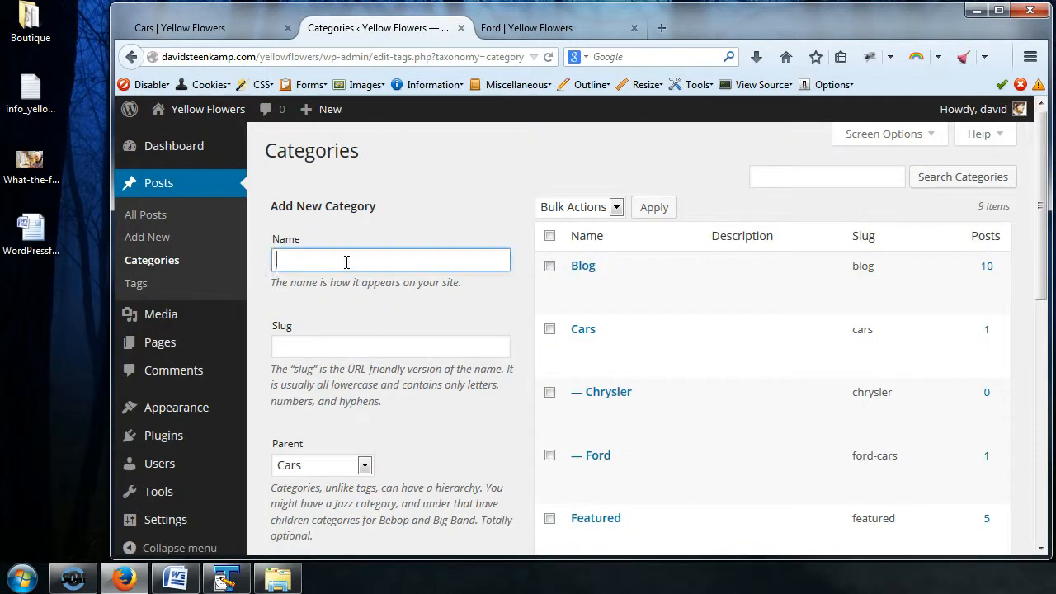
{"action": "type", "text": "Chevrolet"}
{"action": "scroll", "coordinate": [348, 272], "scroll_direction": "down", "scroll_amount": 4}
{"action": "left_click", "coordinate": [420, 439]}
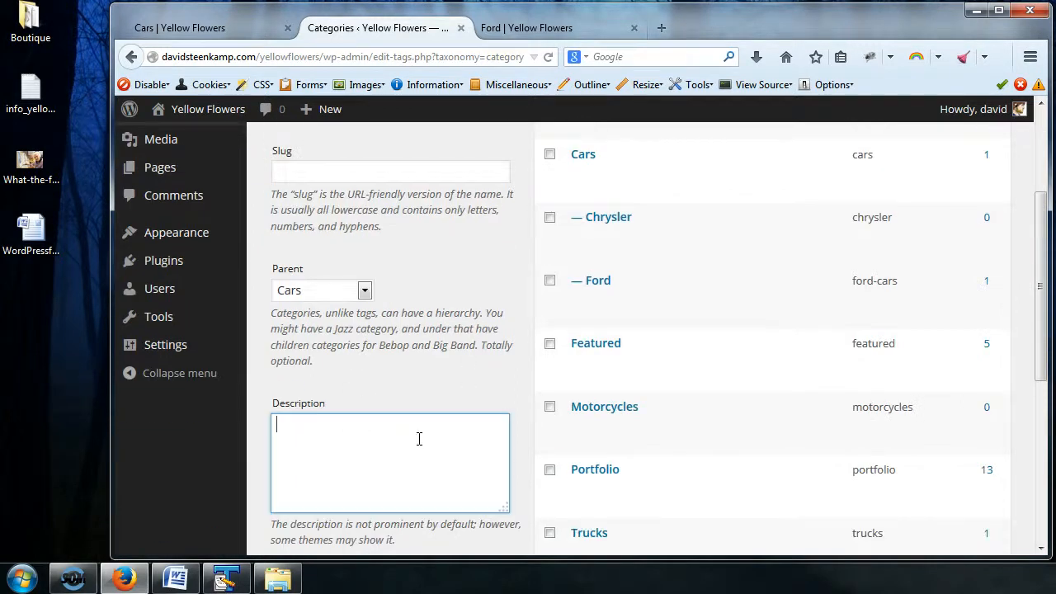
{"action": "scroll", "coordinate": [429, 327], "scroll_direction": "up", "scroll_amount": 4}
{"action": "left_click", "coordinate": [393, 350]}
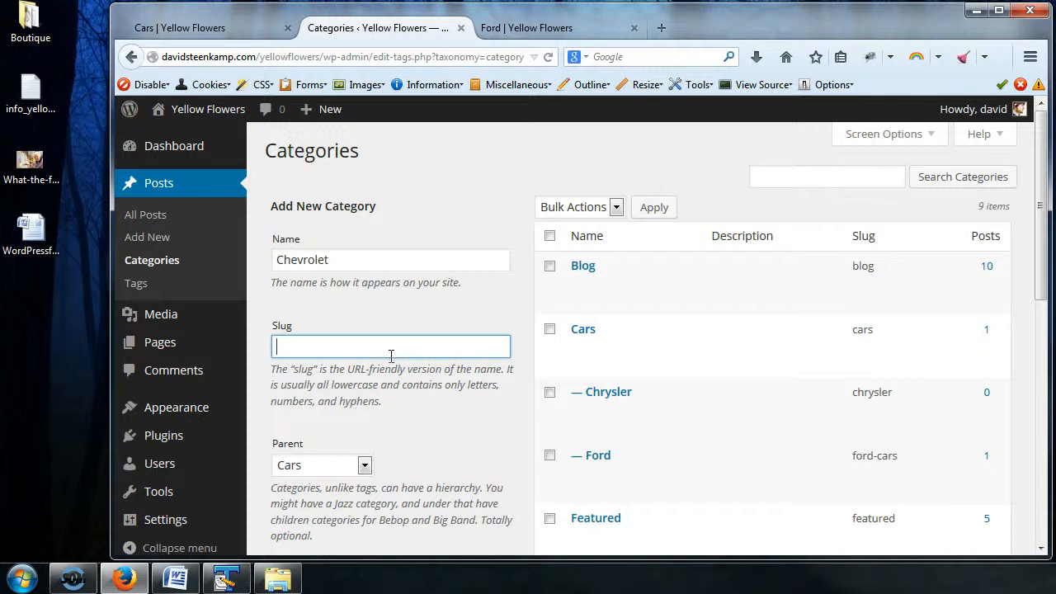
{"action": "scroll", "coordinate": [500, 366], "scroll_direction": "down", "scroll_amount": 10}
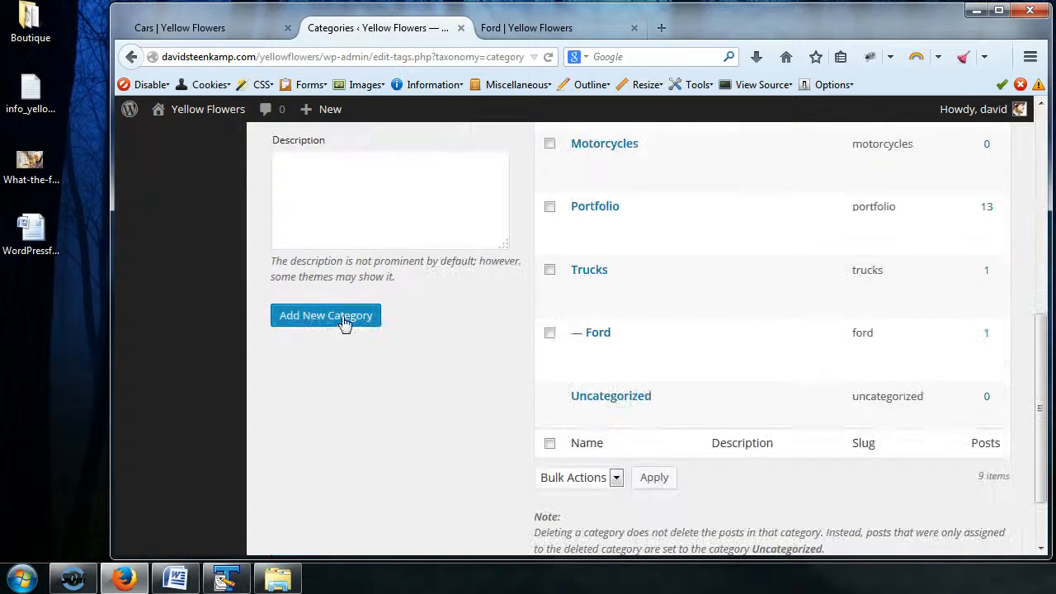
{"action": "scroll", "coordinate": [354, 347], "scroll_direction": "up", "scroll_amount": 8}
{"action": "left_click", "coordinate": [364, 378]}
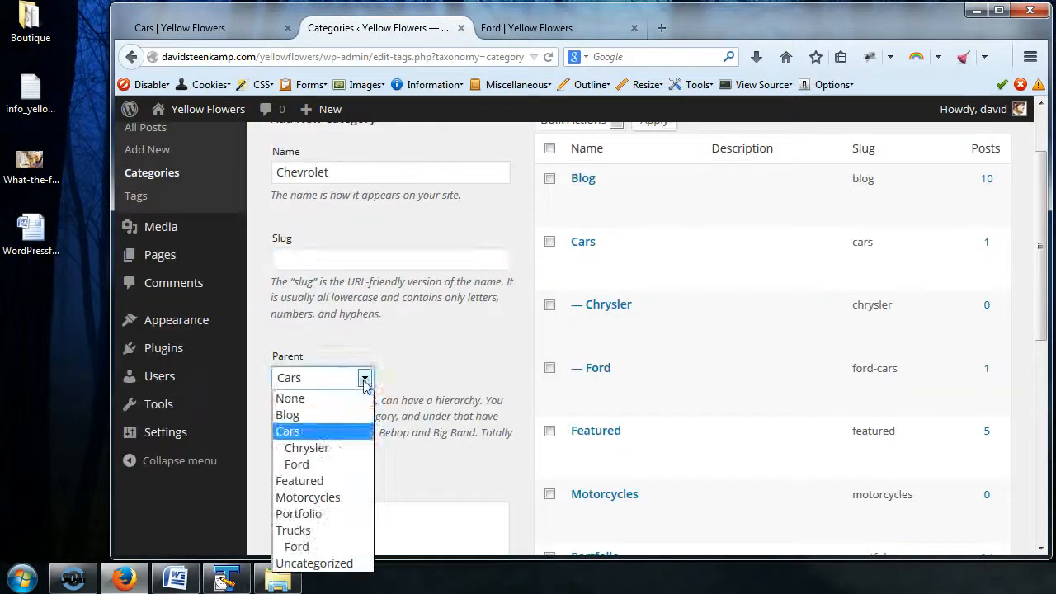
{"action": "left_click", "coordinate": [331, 431]}
{"action": "scroll", "coordinate": [359, 402], "scroll_direction": "down", "scroll_amount": 8}
{"action": "left_click", "coordinate": [332, 326]}
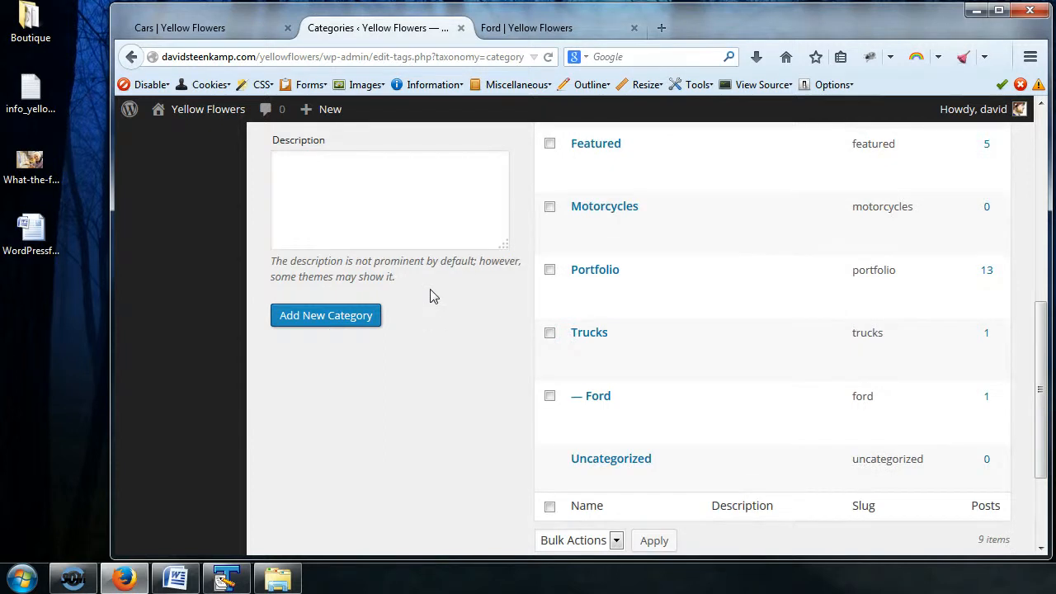
Step: Check the slug of the Chevrolet subcategory on its edit page, and return to the categories list
{"action": "scroll", "coordinate": [429, 297], "scroll_direction": "up", "scroll_amount": 6}
{"action": "scroll", "coordinate": [430, 296], "scroll_direction": "up", "scroll_amount": 2}
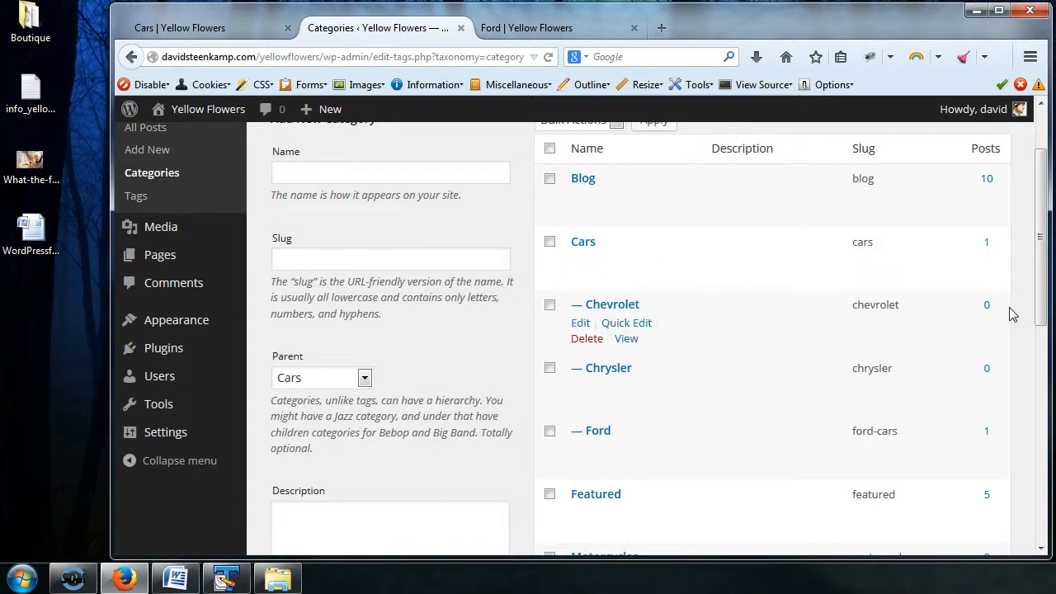
{"action": "left_click", "coordinate": [626, 323]}
{"action": "left_click", "coordinate": [586, 382]}
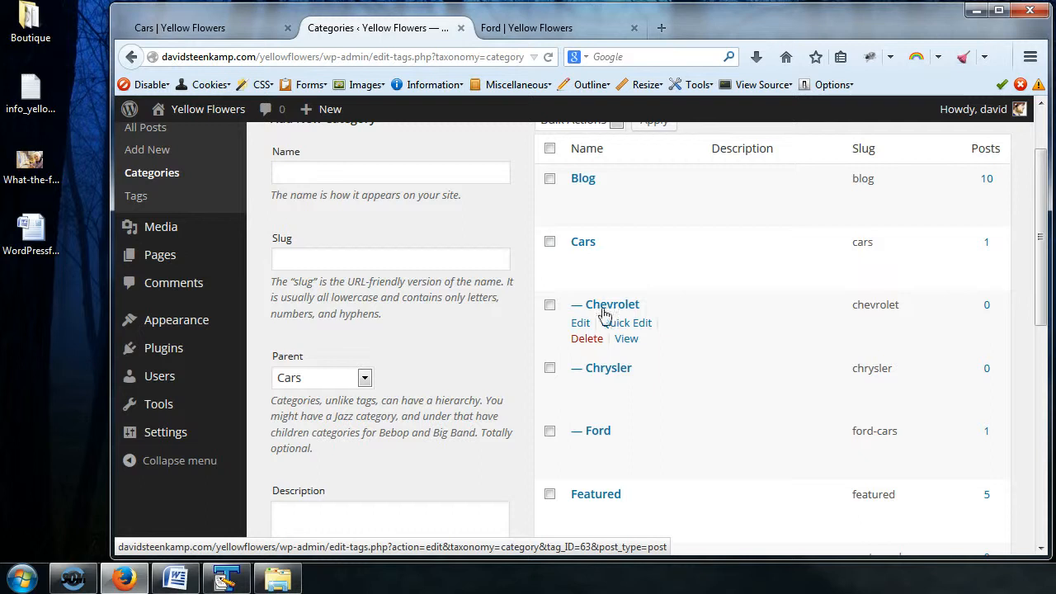
{"action": "left_click", "coordinate": [582, 324]}
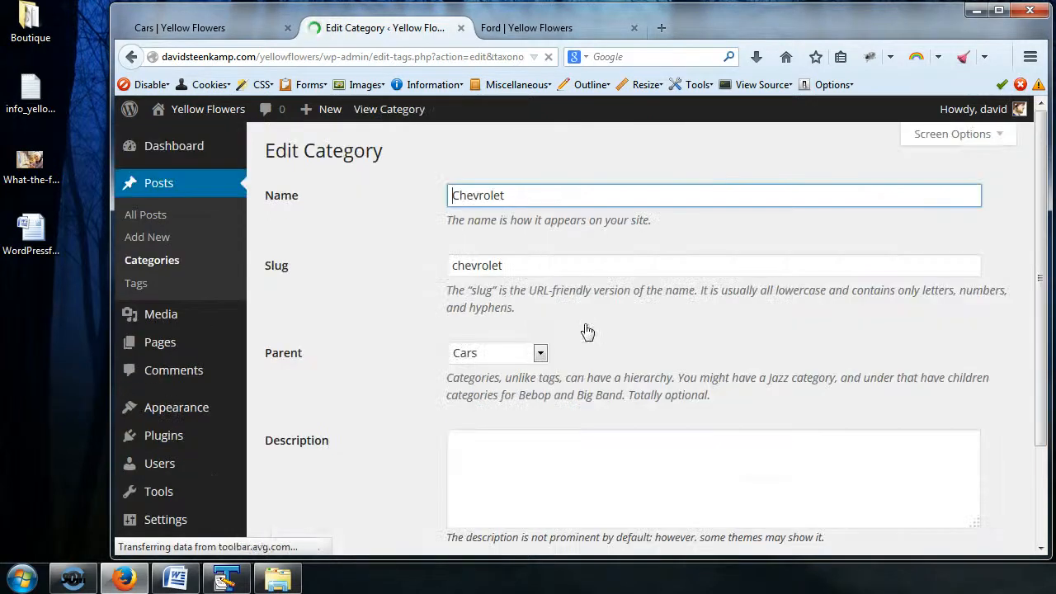
{"action": "left_click", "coordinate": [530, 270]}
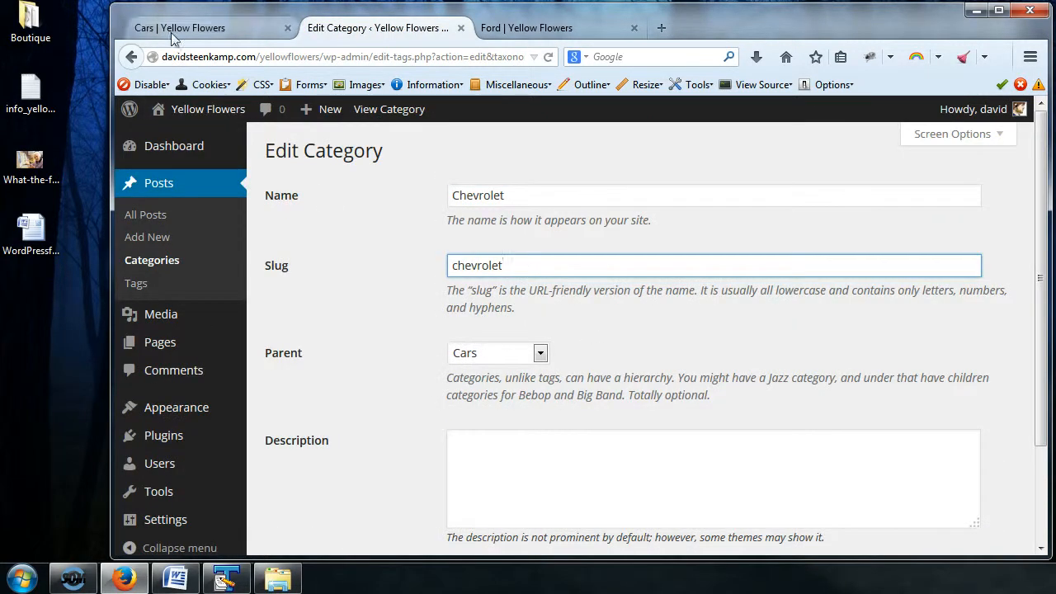
{"action": "left_click", "coordinate": [129, 58]}
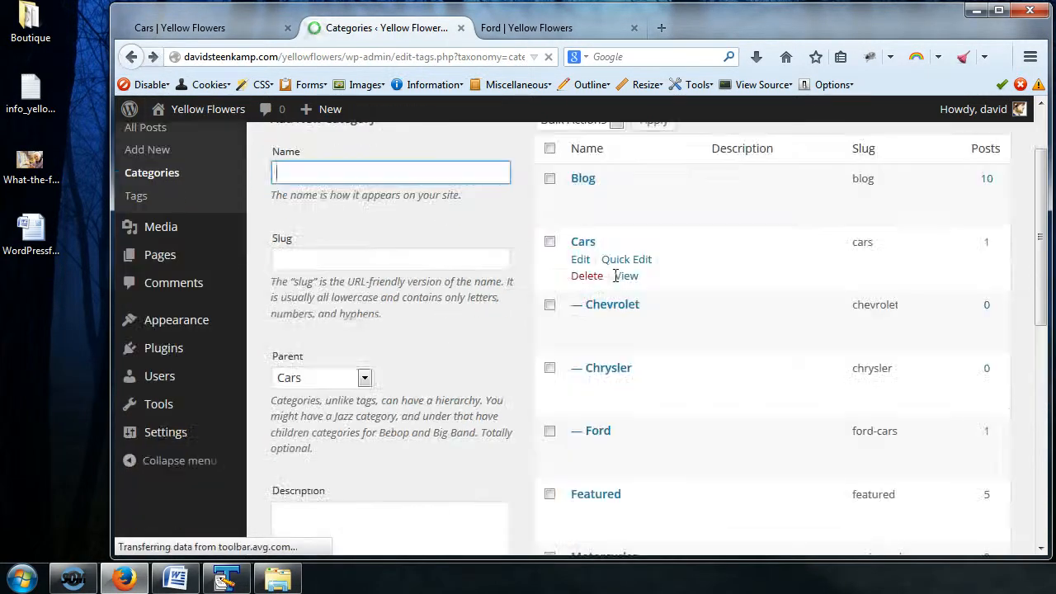
Step: Check the slug of the Chrysler subcategory on its edit page, and return to the categories list
{"action": "left_click", "coordinate": [582, 386]}
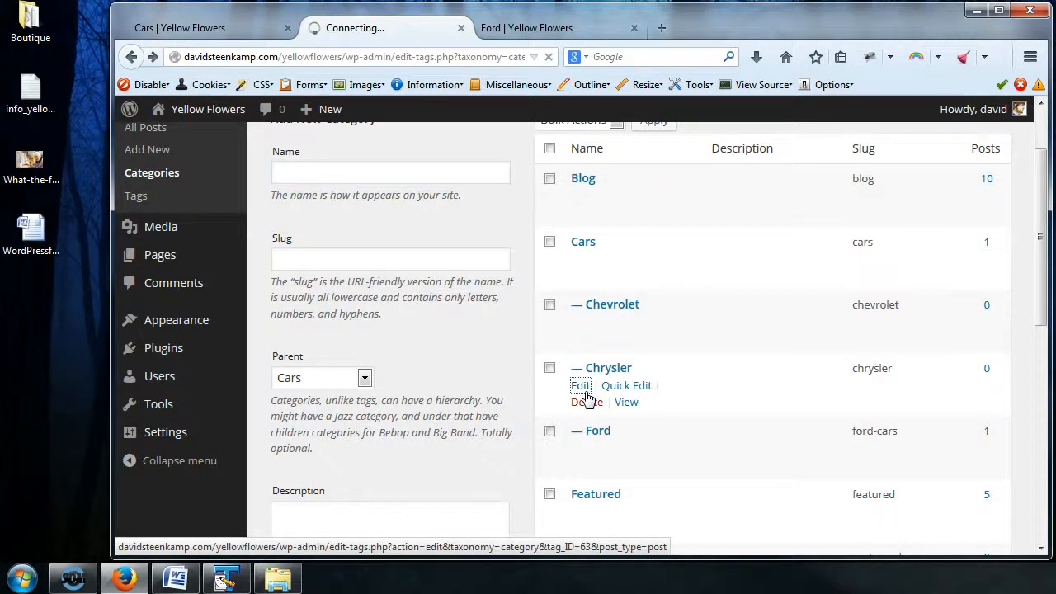
{"action": "left_click", "coordinate": [525, 259]}
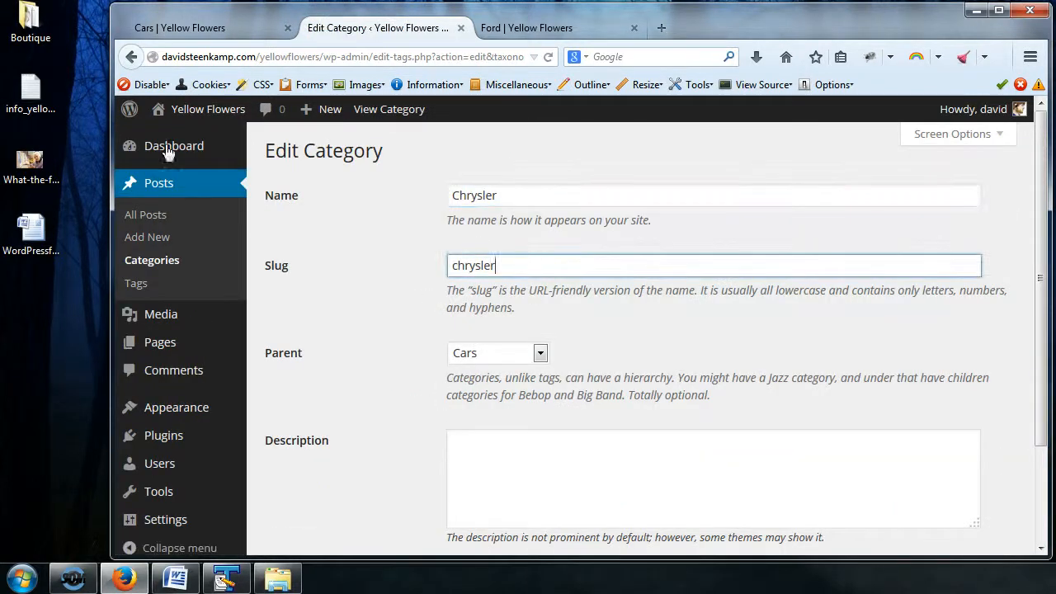
{"action": "left_click", "coordinate": [133, 56]}
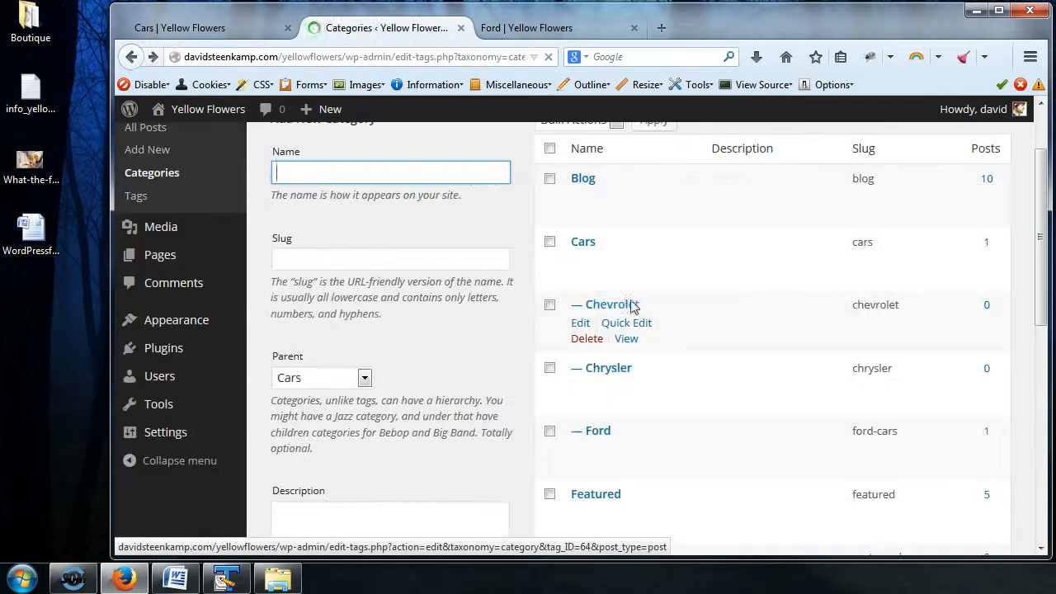
Step: Check the slug of the Ford subcategory under Trucks on its edit page, and return to the categories list
{"action": "scroll", "coordinate": [741, 316], "scroll_direction": "down", "scroll_amount": 5}
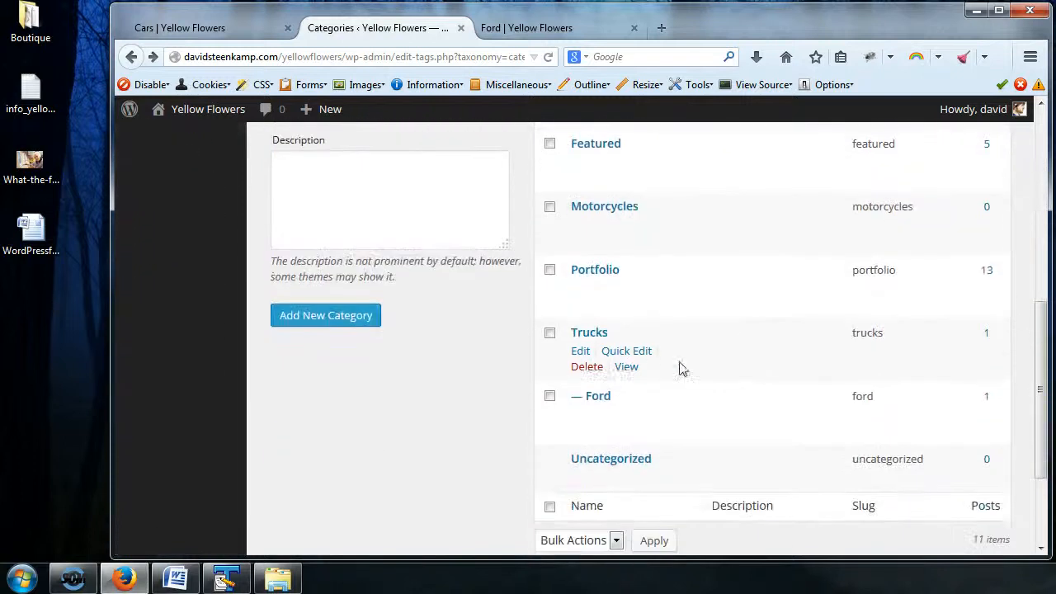
{"action": "left_click", "coordinate": [581, 415]}
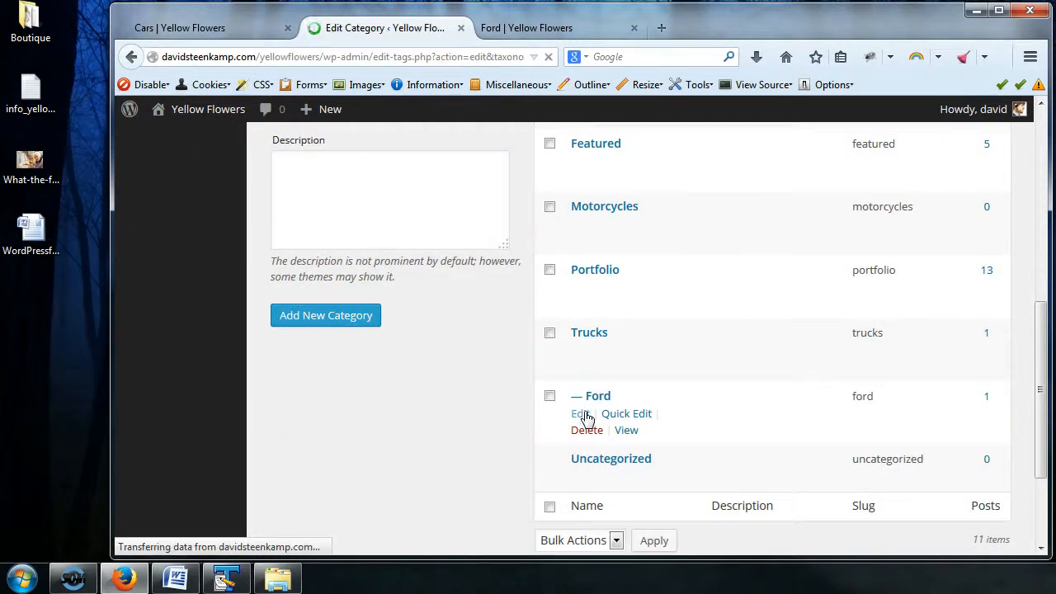
{"action": "left_click", "coordinate": [132, 58]}
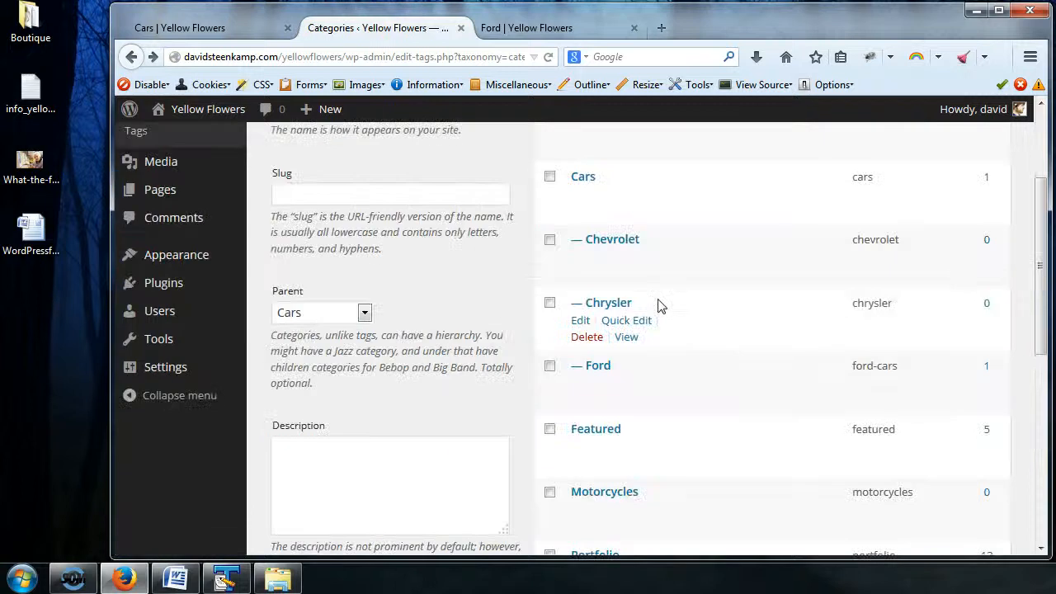
Step: View the archive of the Ford subcategory under Trucks in a new tab, and return to the categories list
{"action": "scroll", "coordinate": [625, 239], "scroll_direction": "down", "scroll_amount": 5}
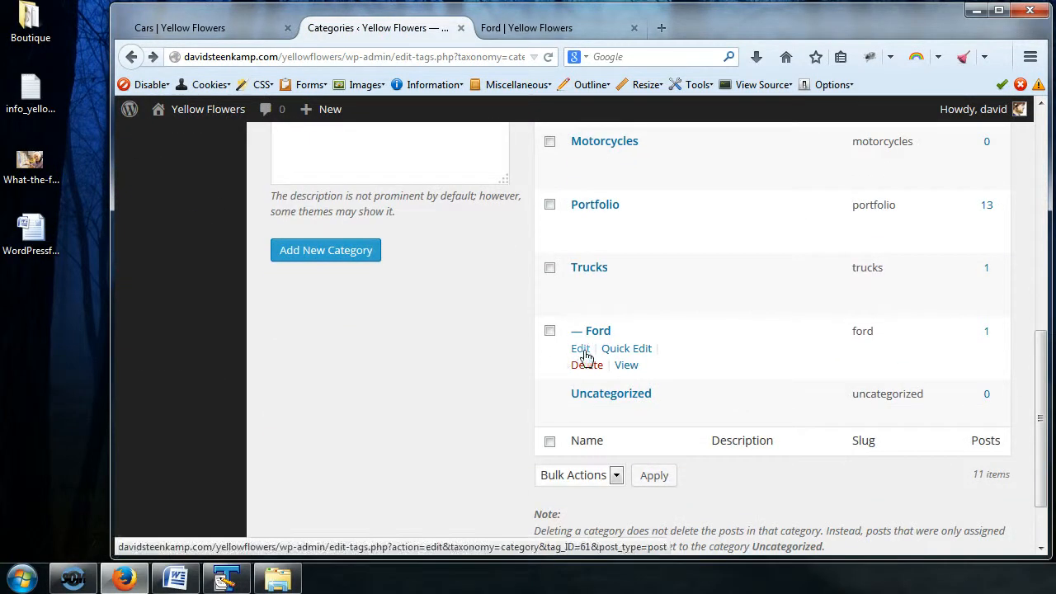
{"action": "right_click", "coordinate": [625, 364]}
{"action": "left_click", "coordinate": [710, 138]}
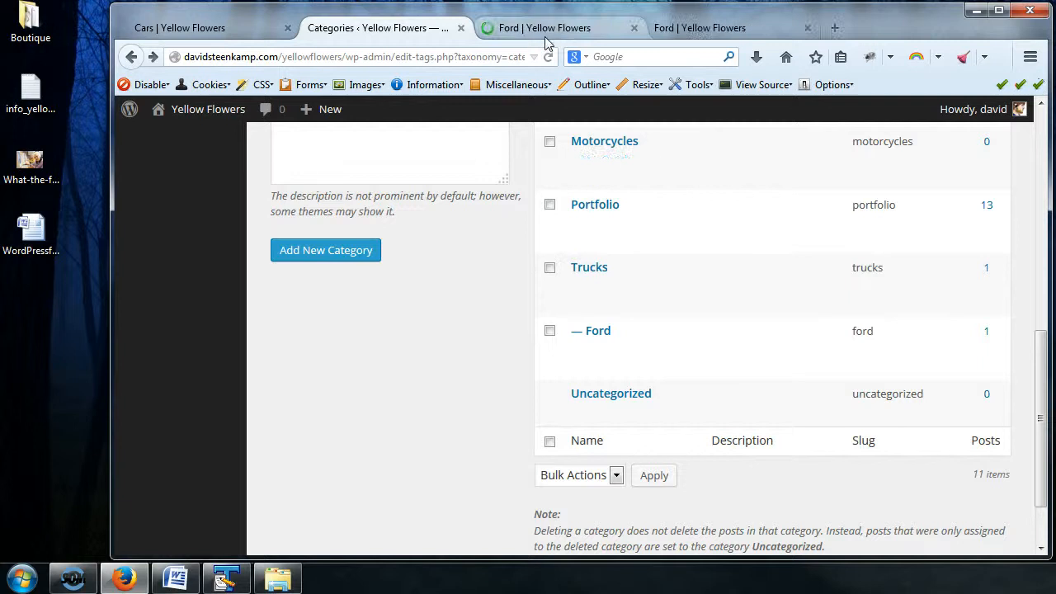
{"action": "left_click", "coordinate": [543, 36]}
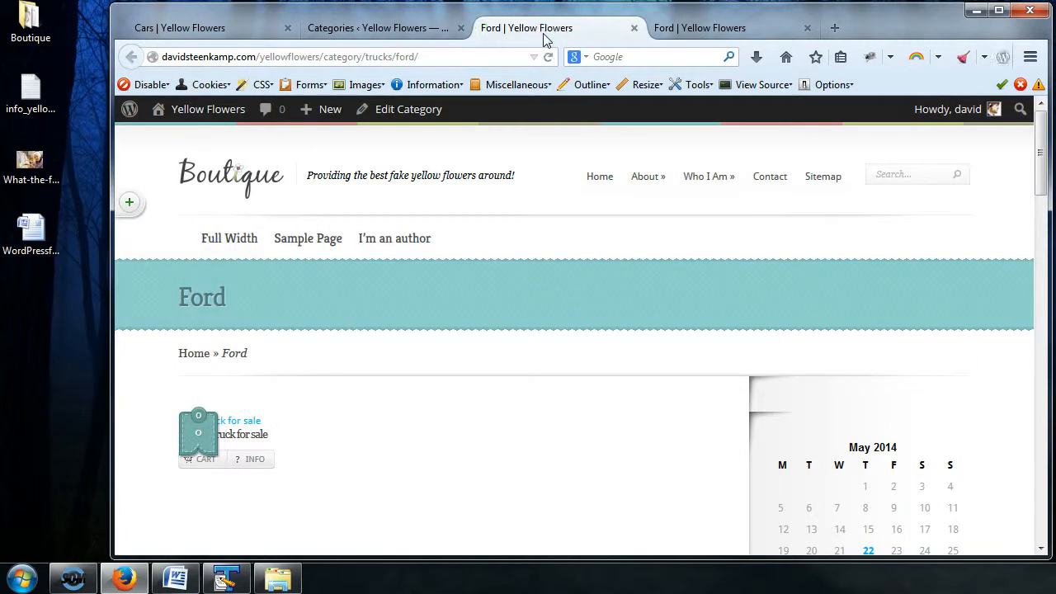
{"action": "left_click", "coordinate": [377, 33]}
Step: Change the slug of the Ford subcategory under Trucks to trucks-ford and update the category
{"action": "mouse_move", "coordinate": [628, 346]}
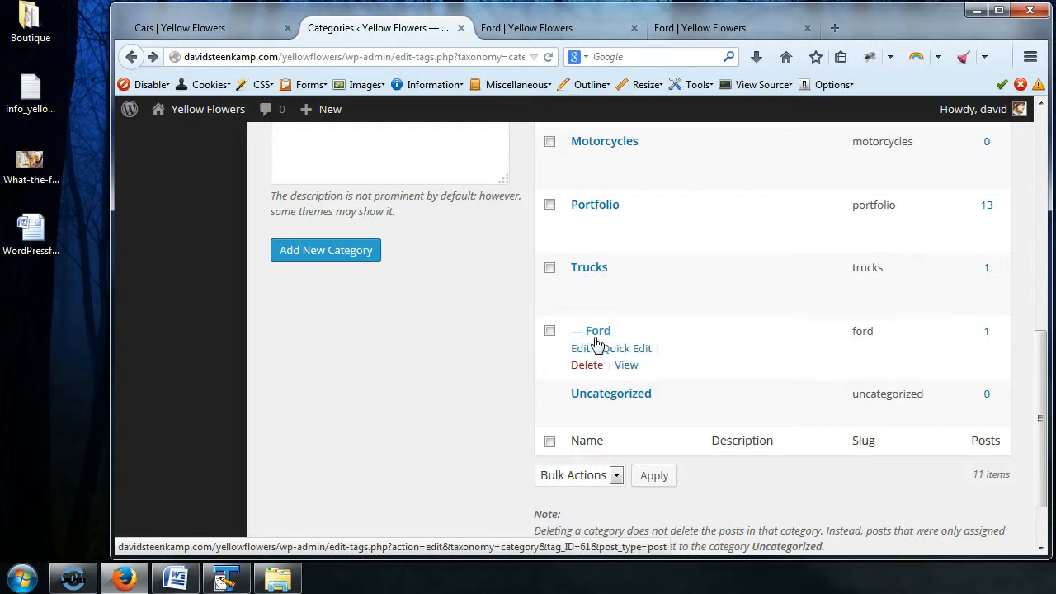
{"action": "left_click", "coordinate": [636, 350]}
{"action": "left_click", "coordinate": [640, 375]}
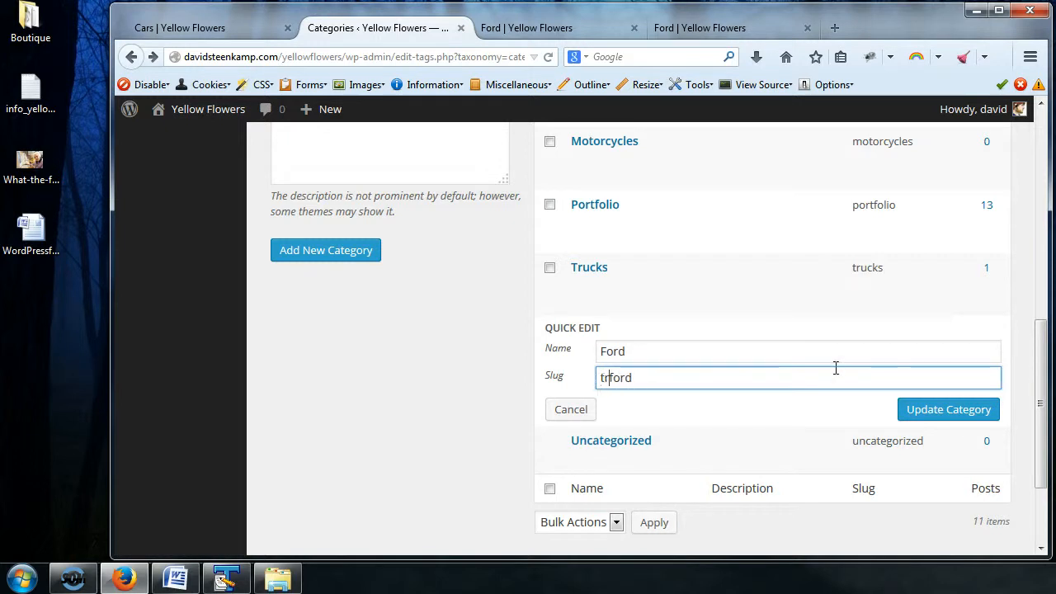
{"action": "left_click", "coordinate": [930, 410]}
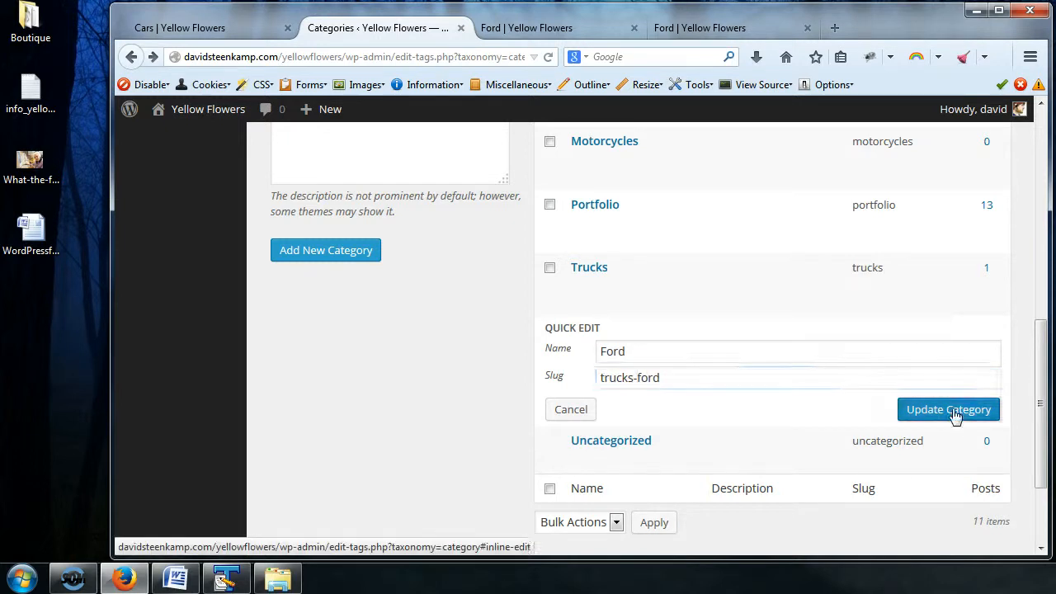
Step: Change the slug of the Ford subcategory under Cars to cars-ford and update the category
{"action": "scroll", "coordinate": [861, 389], "scroll_direction": "up", "scroll_amount": 4}
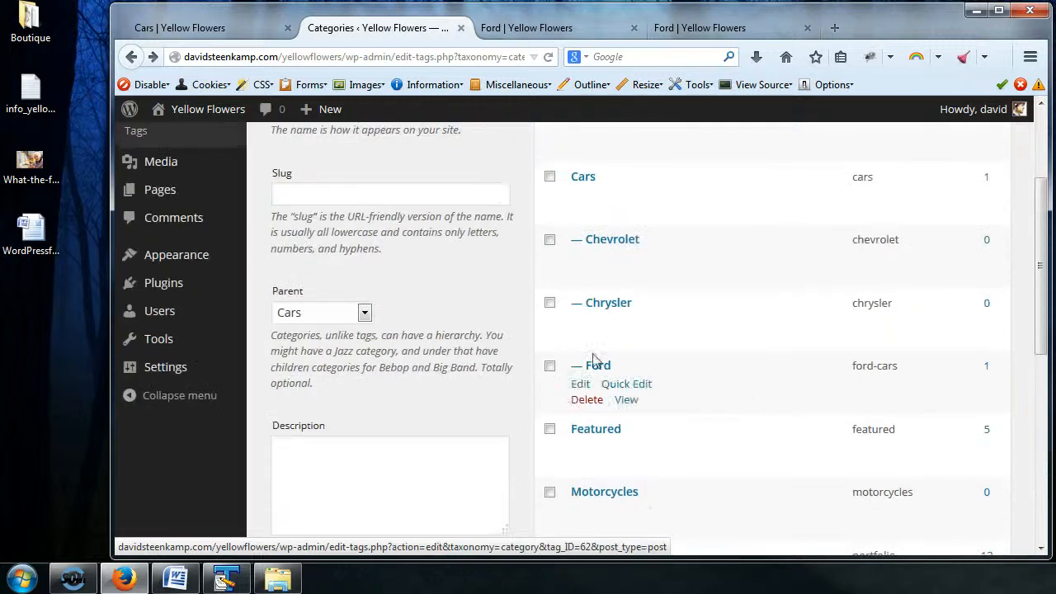
{"action": "left_click", "coordinate": [622, 386]}
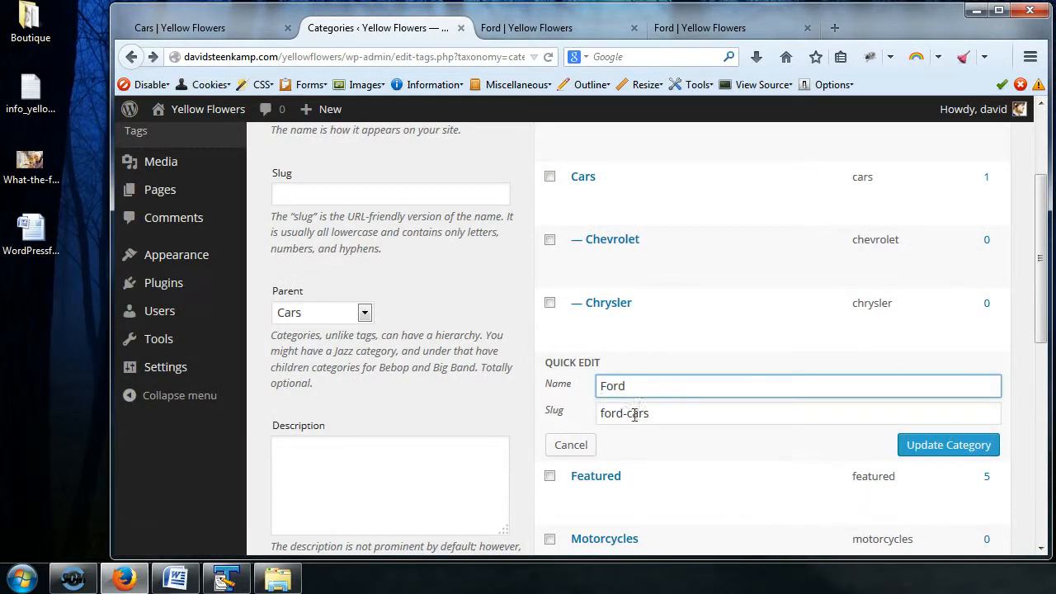
{"action": "left_click", "coordinate": [620, 413]}
{"action": "type", "text": "cars-ford"}
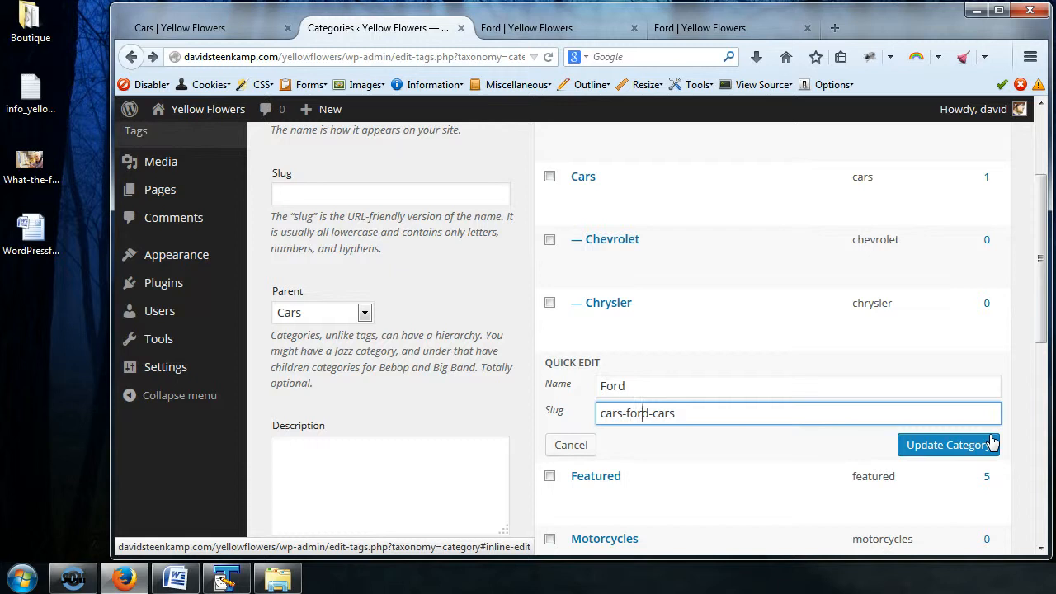
{"action": "left_click", "coordinate": [941, 449]}
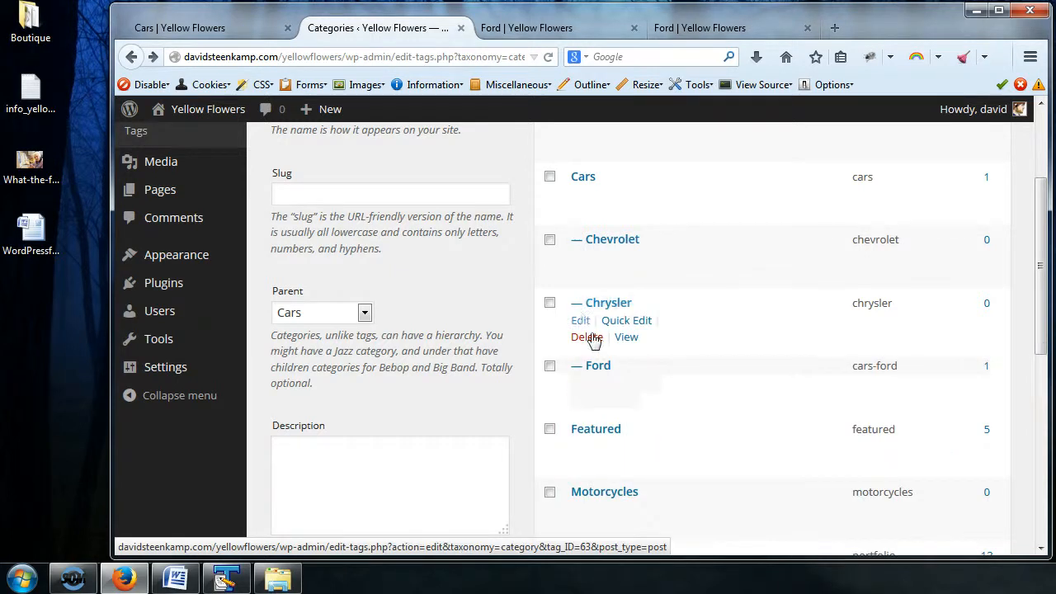
Step: Change the slug of the Chrysler subcategory to cars-chrysler and update the category
{"action": "left_click", "coordinate": [626, 321]}
{"action": "left_click", "coordinate": [600, 348]}
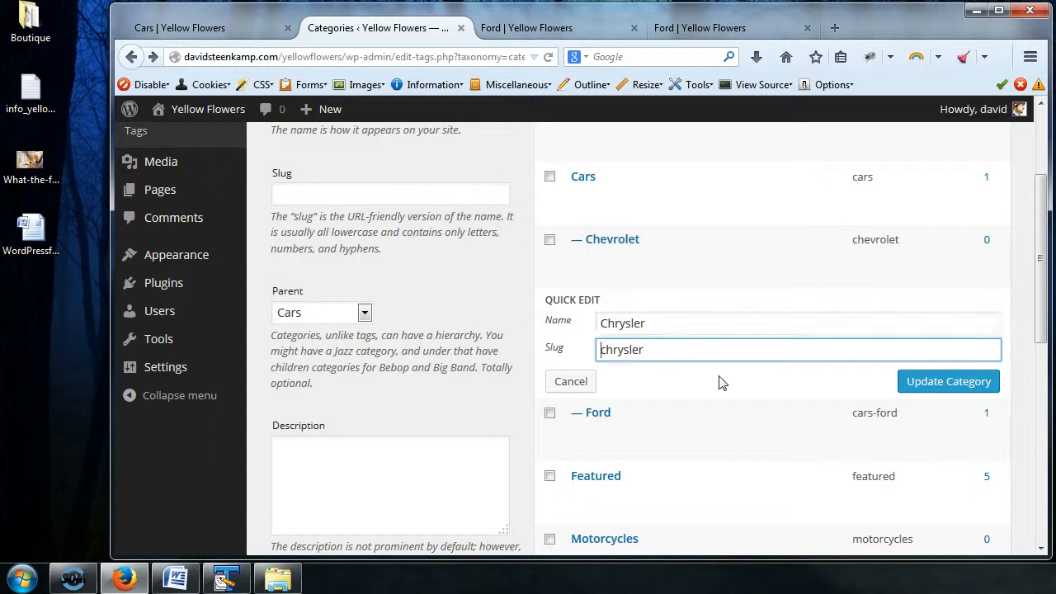
{"action": "type", "text": "cars-"}
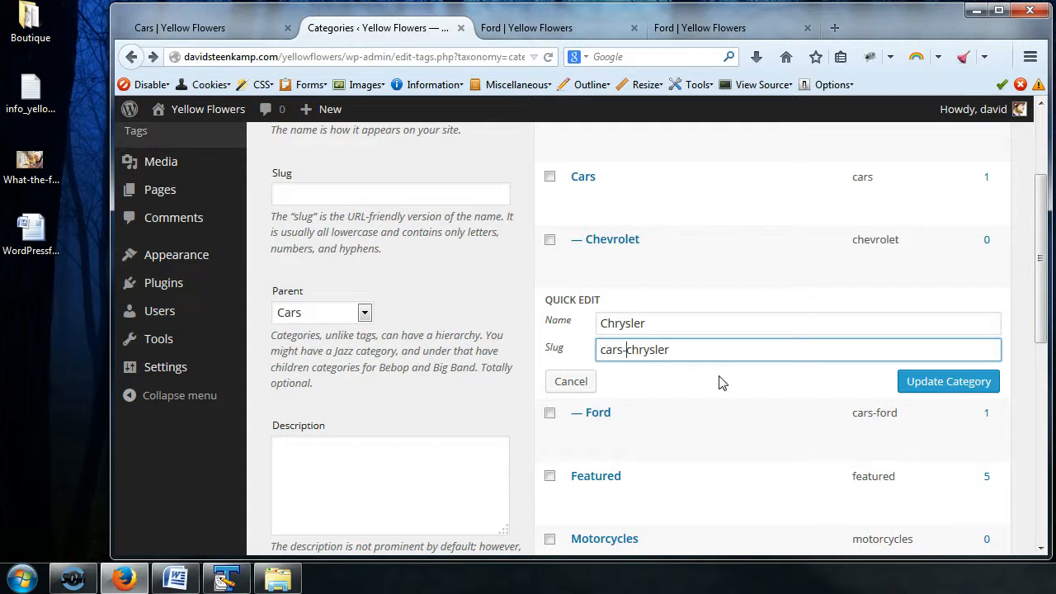
{"action": "left_click", "coordinate": [941, 387]}
Step: Set the slug of the Chevrolet subcategory to cars-chevrolet on its edit page and save the update
{"action": "left_click", "coordinate": [582, 260]}
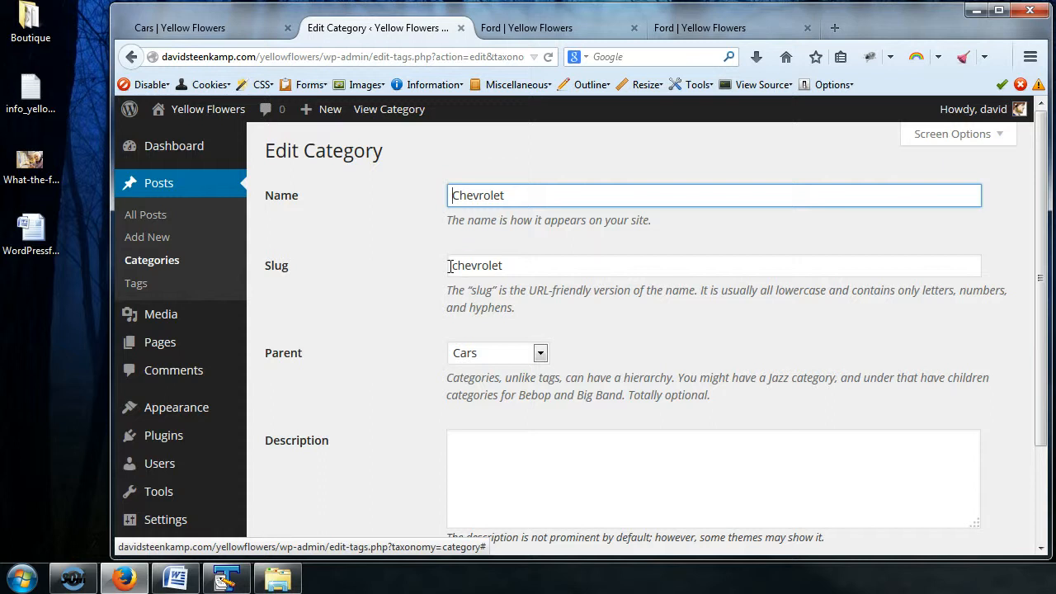
{"action": "left_click", "coordinate": [450, 266]}
{"action": "type", "text": "cars-"}
{"action": "scroll", "coordinate": [482, 270], "scroll_direction": "down", "scroll_amount": 1}
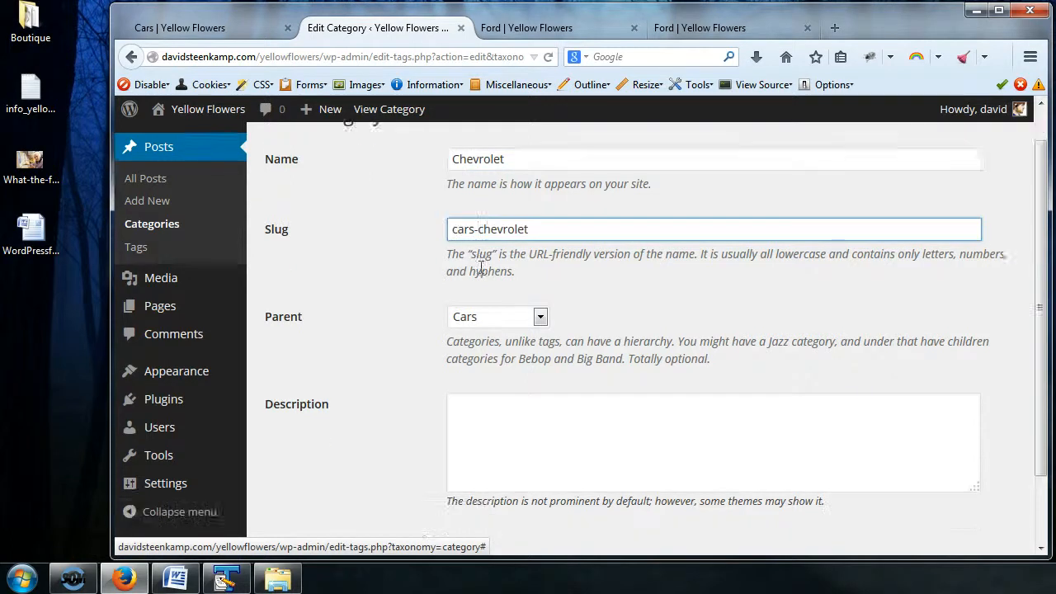
{"action": "scroll", "coordinate": [481, 270], "scroll_direction": "down", "scroll_amount": 2}
{"action": "left_click", "coordinate": [292, 470]}
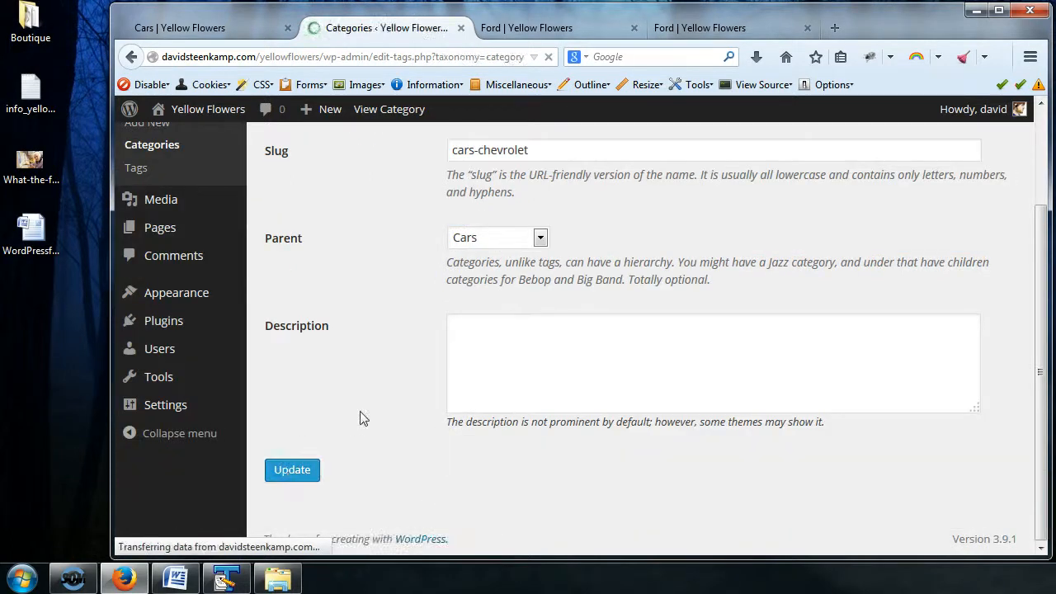
Step: View the Chevrolet category archive in a new tab, and close it together with both Ford archive tabs
{"action": "scroll", "coordinate": [712, 327], "scroll_direction": "down", "scroll_amount": 1}
{"action": "scroll", "coordinate": [711, 327], "scroll_direction": "down", "scroll_amount": 2}
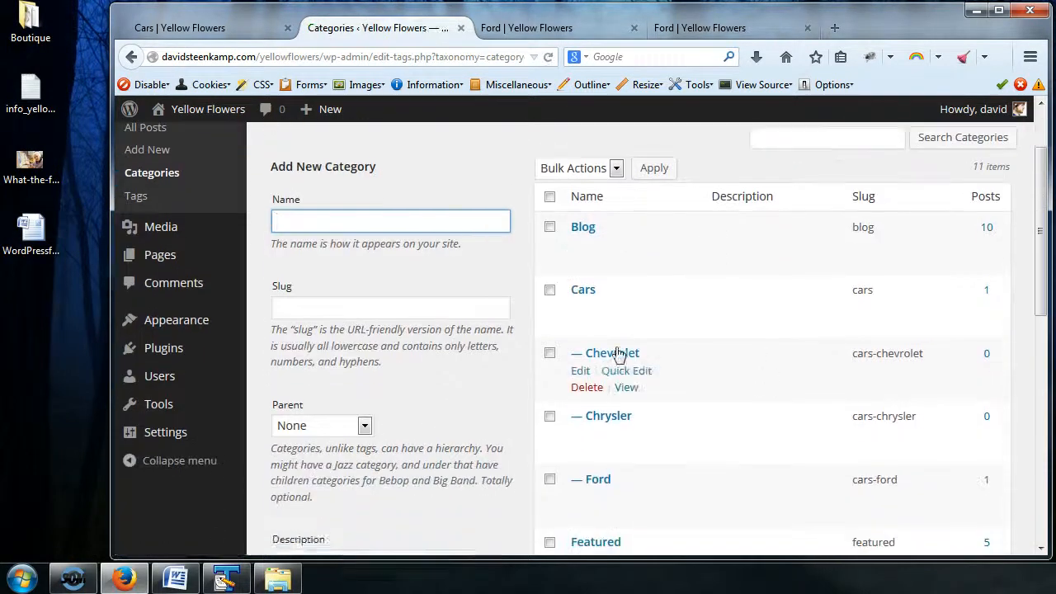
{"action": "right_click", "coordinate": [630, 389]}
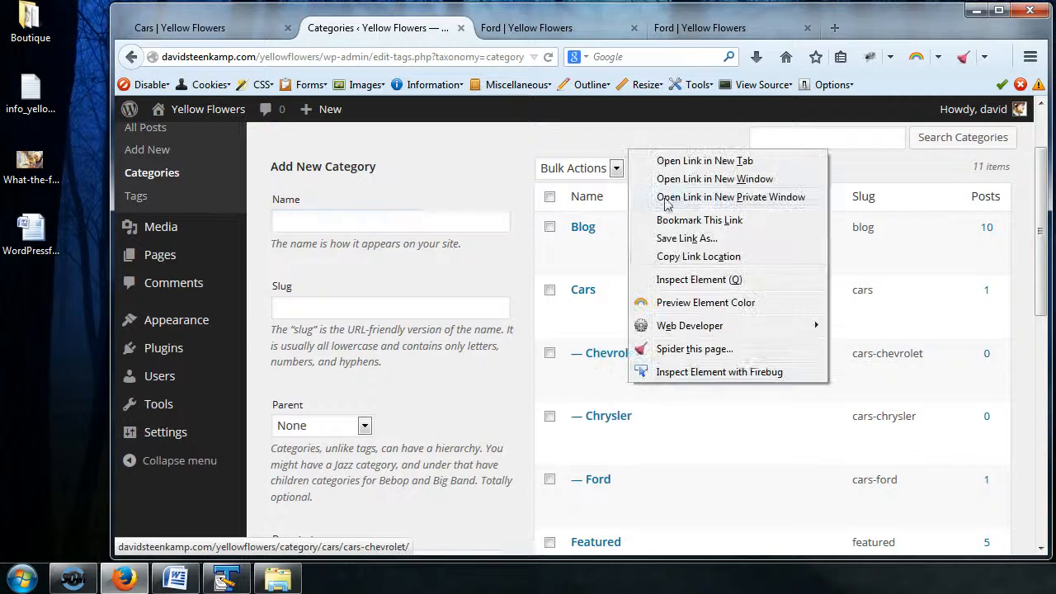
{"action": "left_click", "coordinate": [691, 161]}
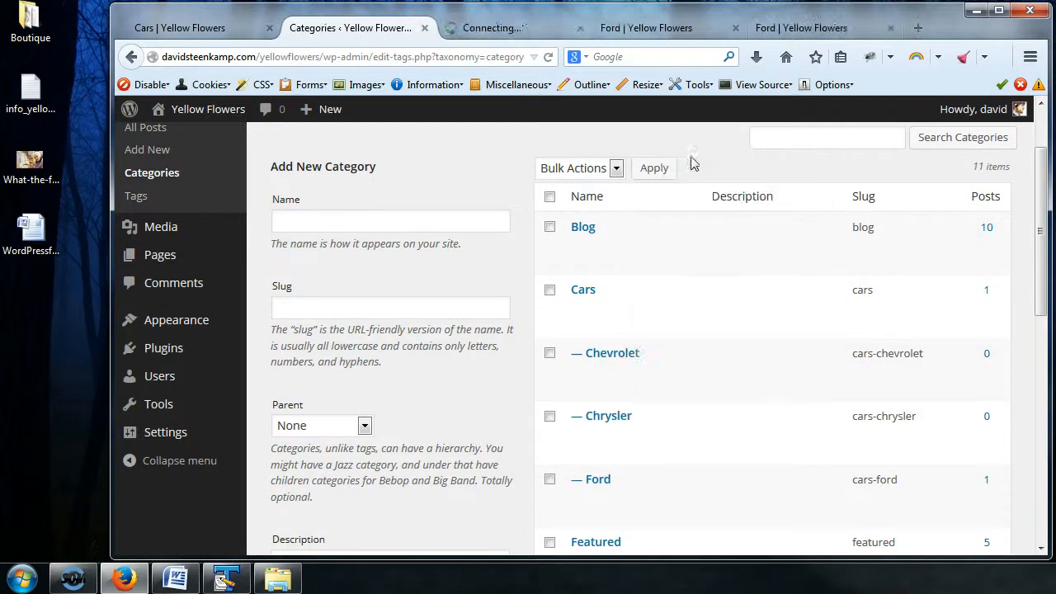
{"action": "left_click", "coordinate": [484, 30]}
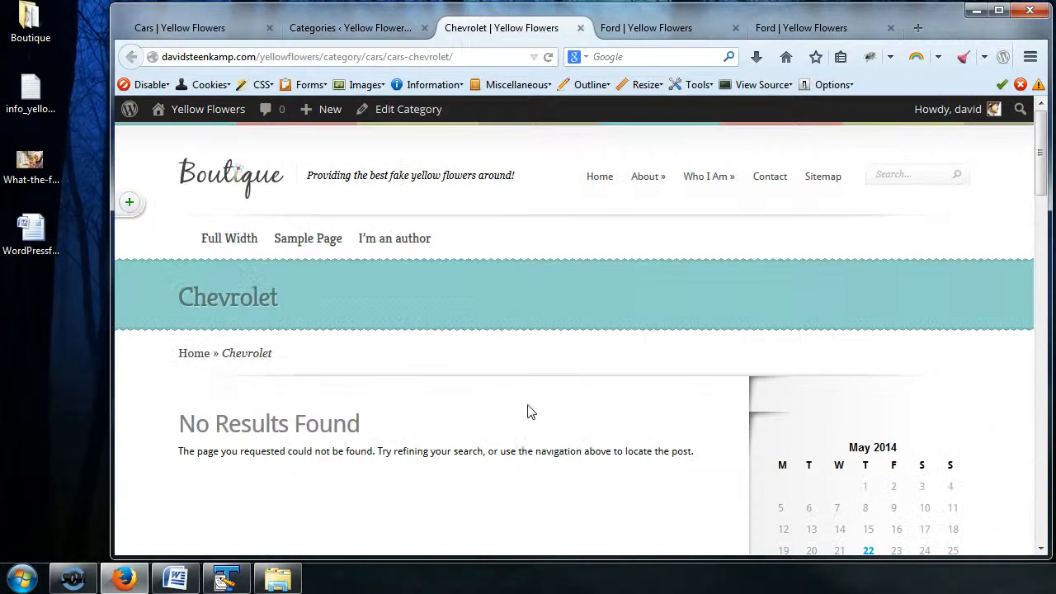
{"action": "scroll", "coordinate": [526, 421], "scroll_direction": "down", "scroll_amount": 3}
{"action": "left_click", "coordinate": [582, 30]}
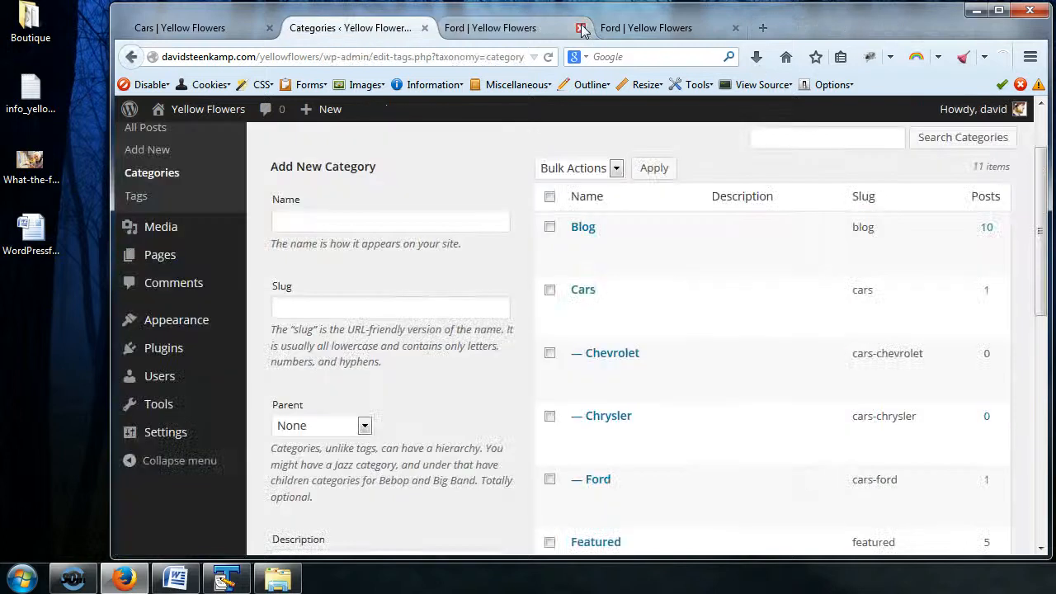
{"action": "left_click", "coordinate": [582, 29]}
{"action": "left_click", "coordinate": [583, 30]}
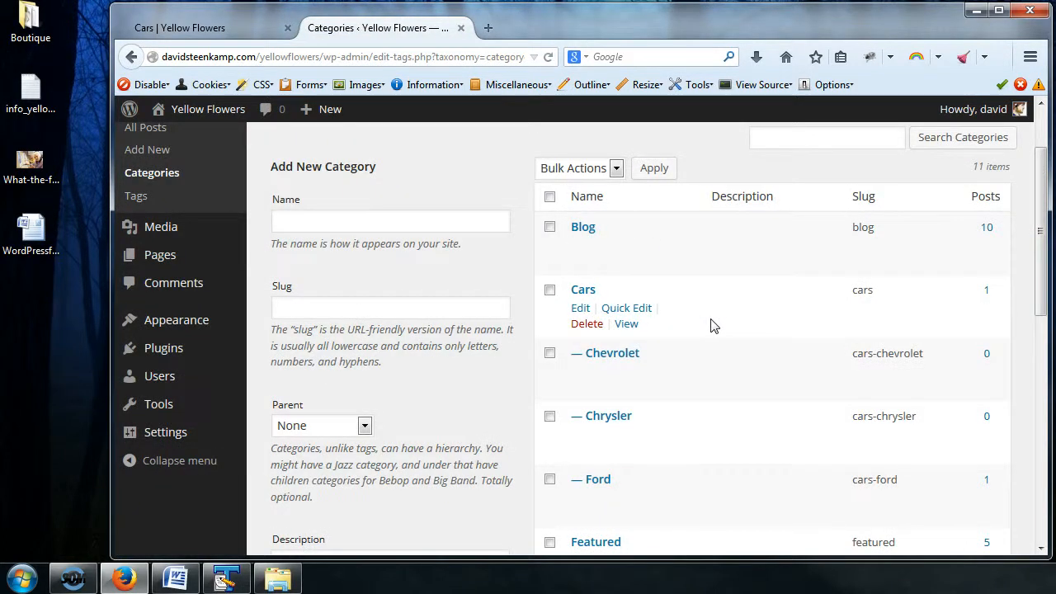
Step: Look over the updated category slugs, and open Scheduled Page for editing from the list of all pages
{"action": "scroll", "coordinate": [713, 326], "scroll_direction": "down", "scroll_amount": 4}
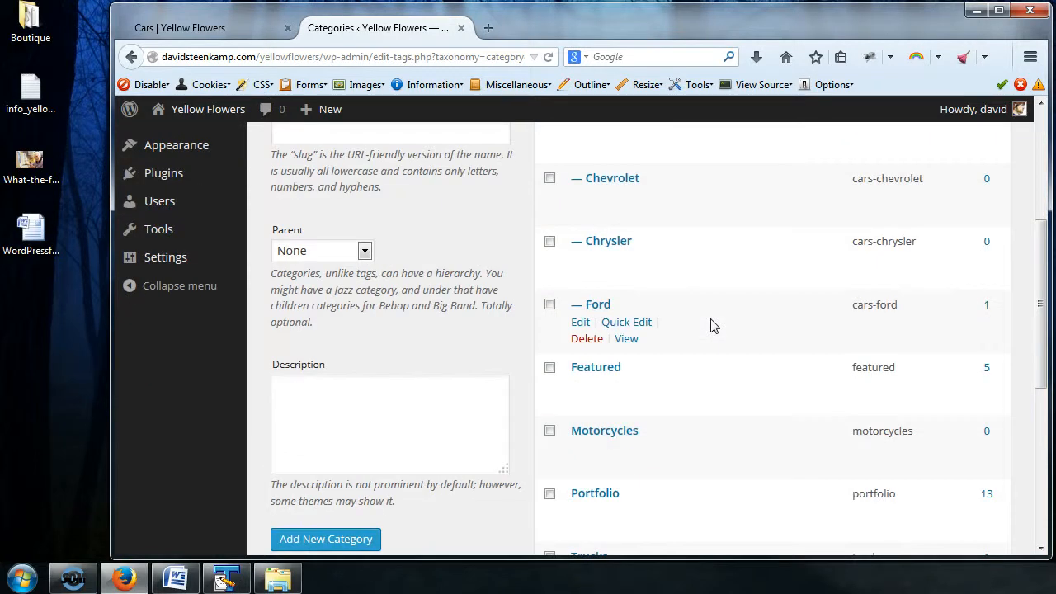
{"action": "scroll", "coordinate": [714, 326], "scroll_direction": "up", "scroll_amount": 6}
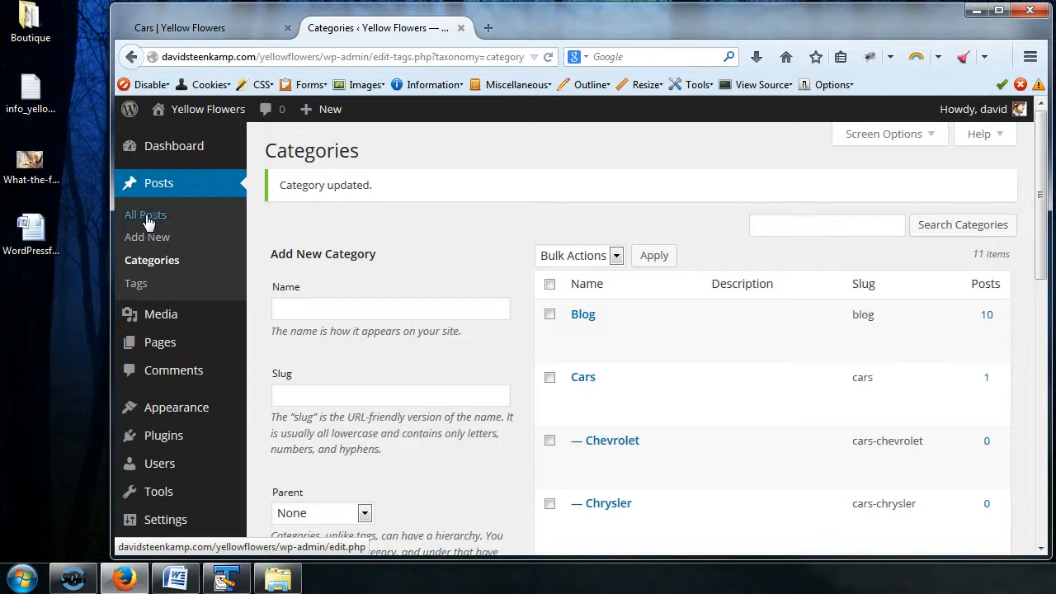
{"action": "mouse_move", "coordinate": [158, 360]}
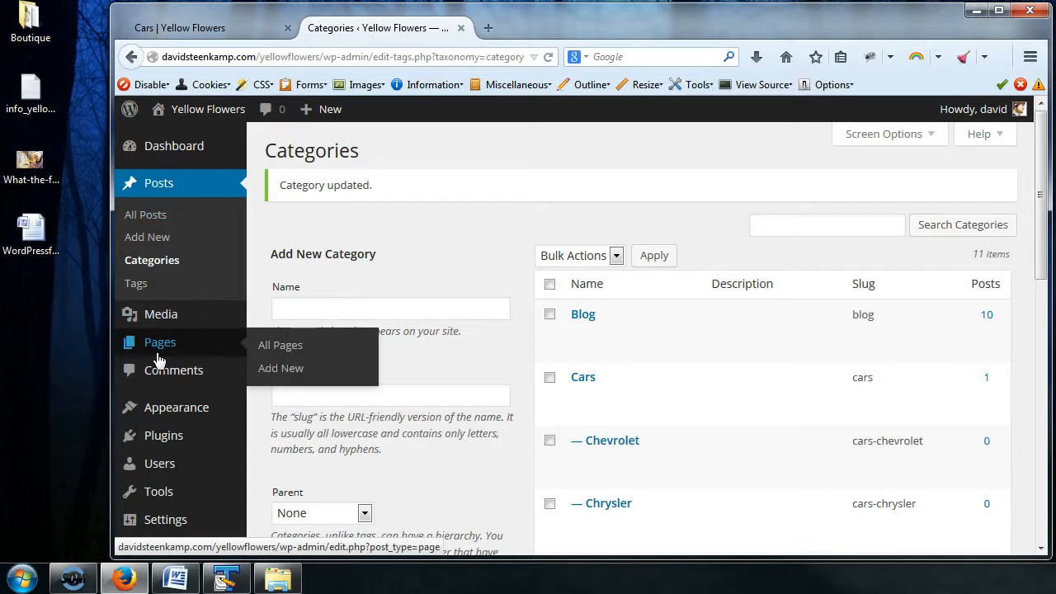
{"action": "left_click", "coordinate": [304, 350]}
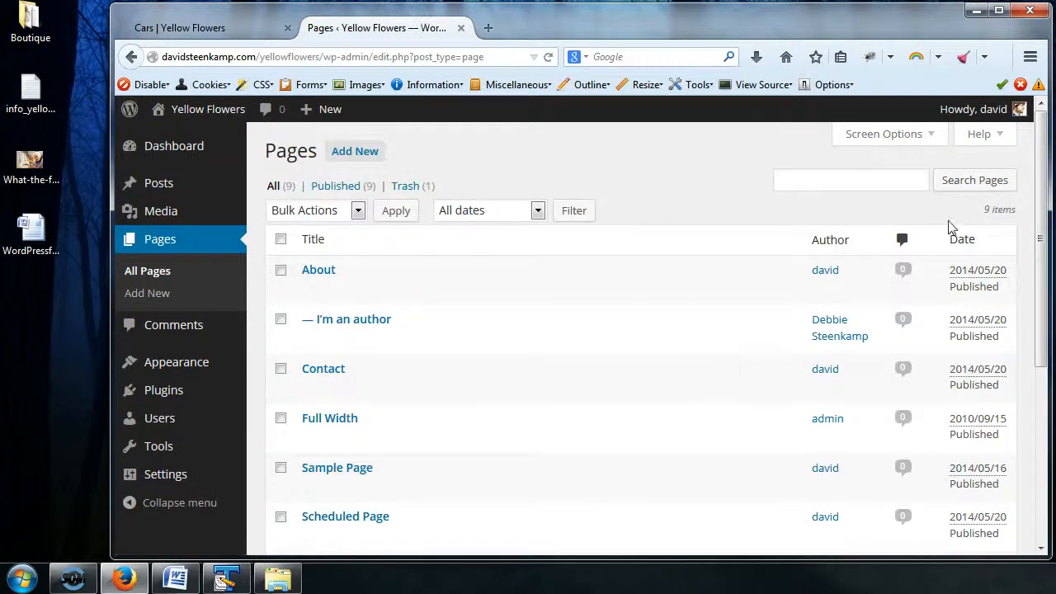
{"action": "scroll", "coordinate": [955, 227], "scroll_direction": "down", "scroll_amount": 3}
{"action": "scroll", "coordinate": [377, 415], "scroll_direction": "up", "scroll_amount": 4}
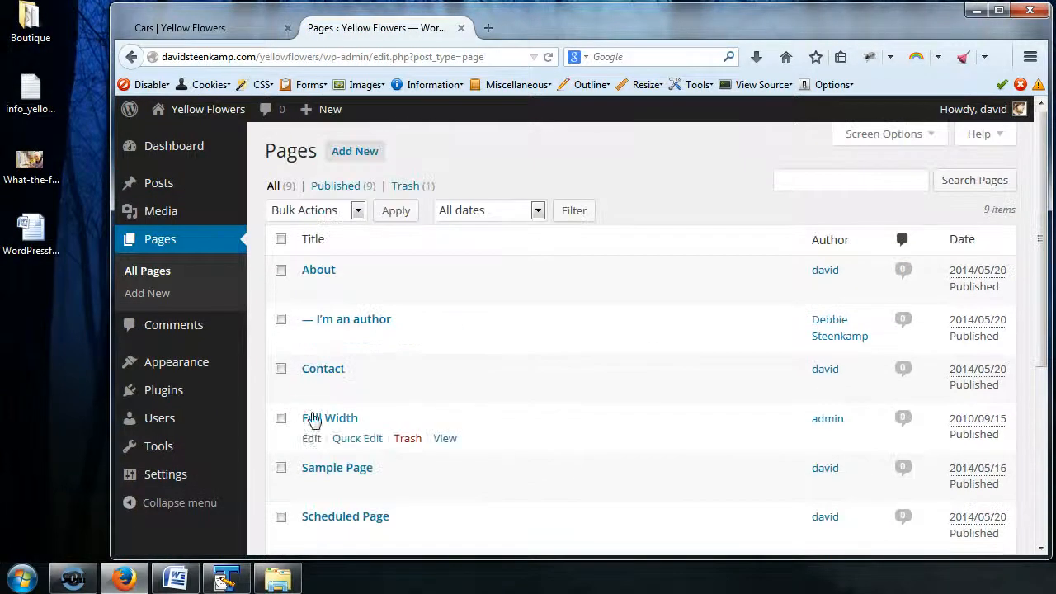
{"action": "scroll", "coordinate": [443, 446], "scroll_direction": "down", "scroll_amount": 4}
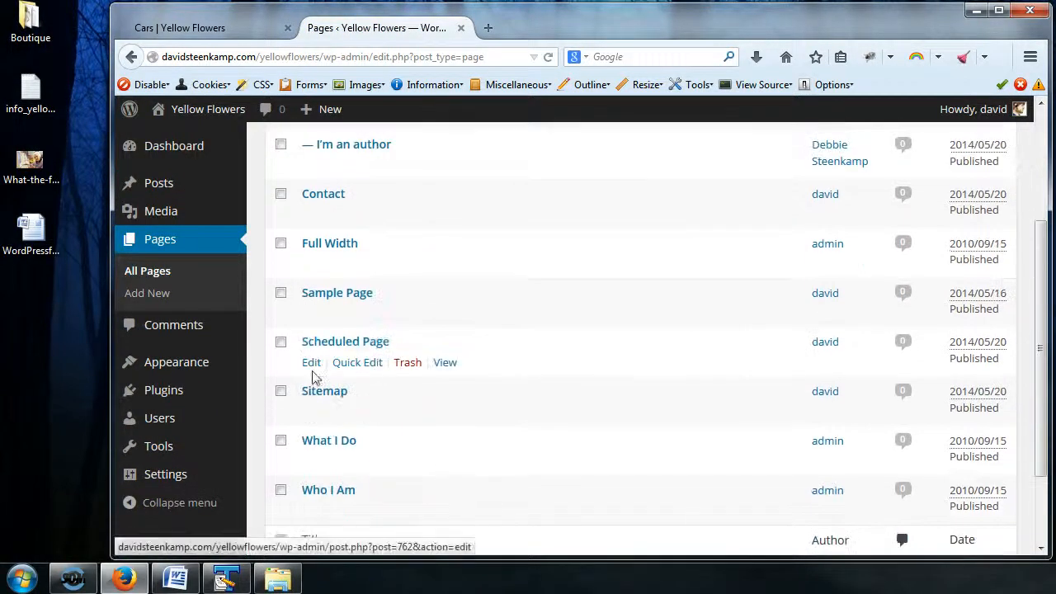
{"action": "left_click", "coordinate": [312, 364]}
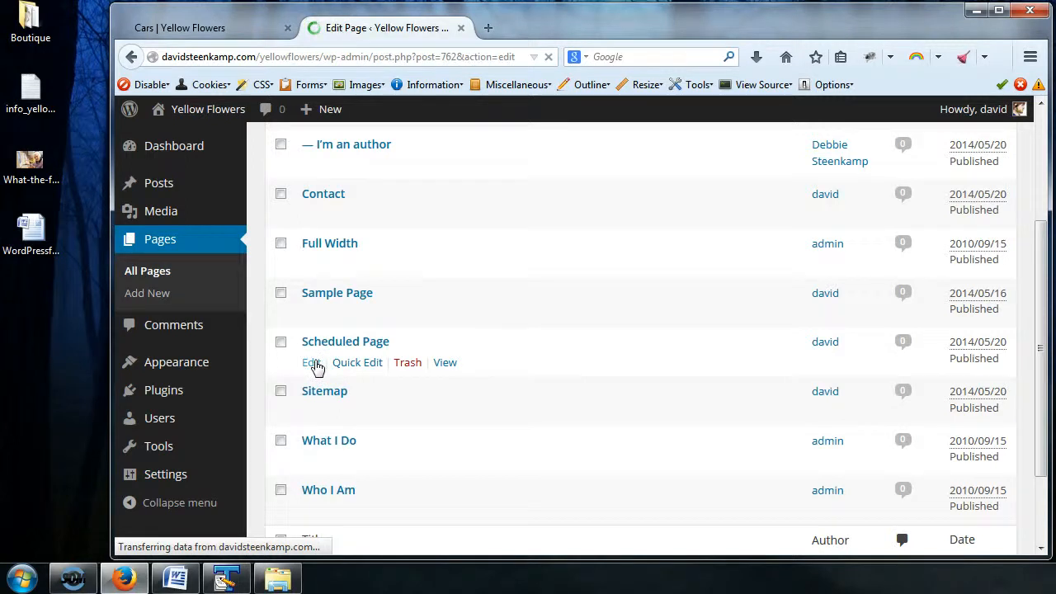
Step: Examine the page editor of Scheduled Page and its screen options for any category settings
{"action": "scroll", "coordinate": [889, 274], "scroll_direction": "down", "scroll_amount": 5}
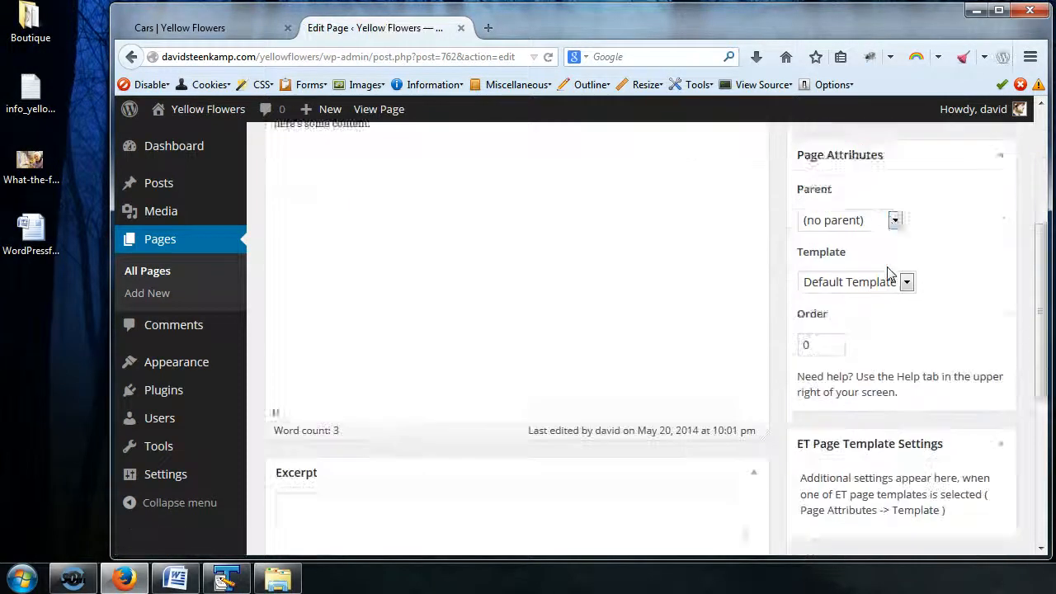
{"action": "scroll", "coordinate": [889, 273], "scroll_direction": "up", "scroll_amount": 5}
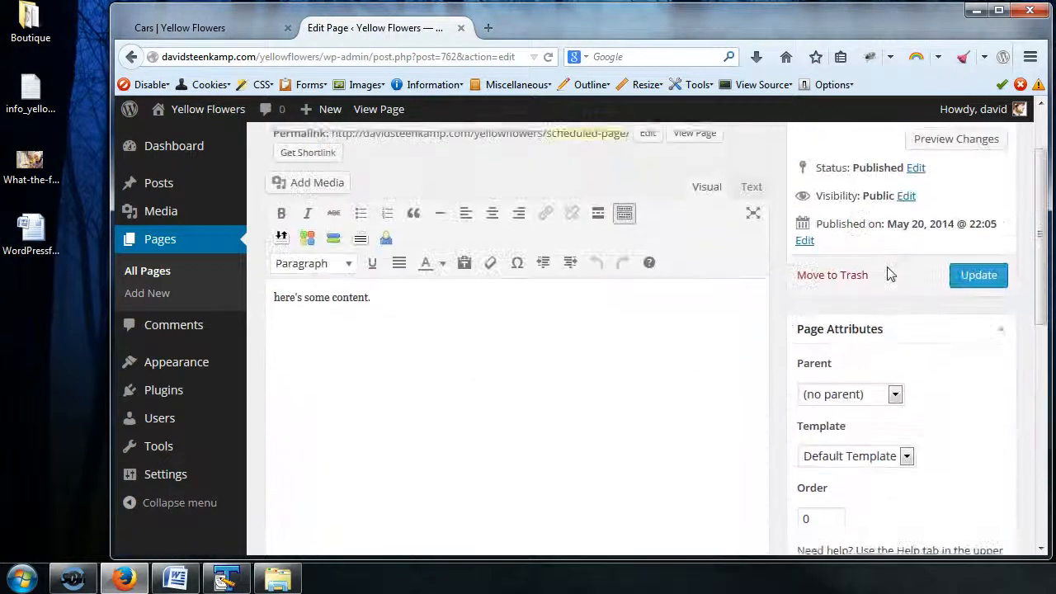
{"action": "scroll", "coordinate": [887, 266], "scroll_direction": "down", "scroll_amount": 5}
{"action": "scroll", "coordinate": [889, 270], "scroll_direction": "up", "scroll_amount": 6}
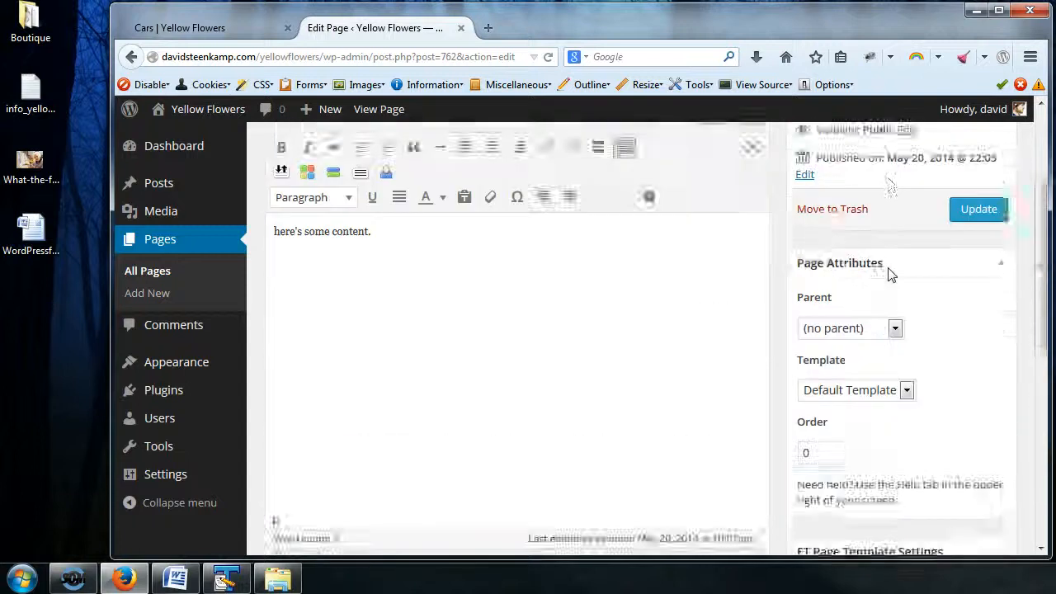
{"action": "left_click", "coordinate": [908, 135]}
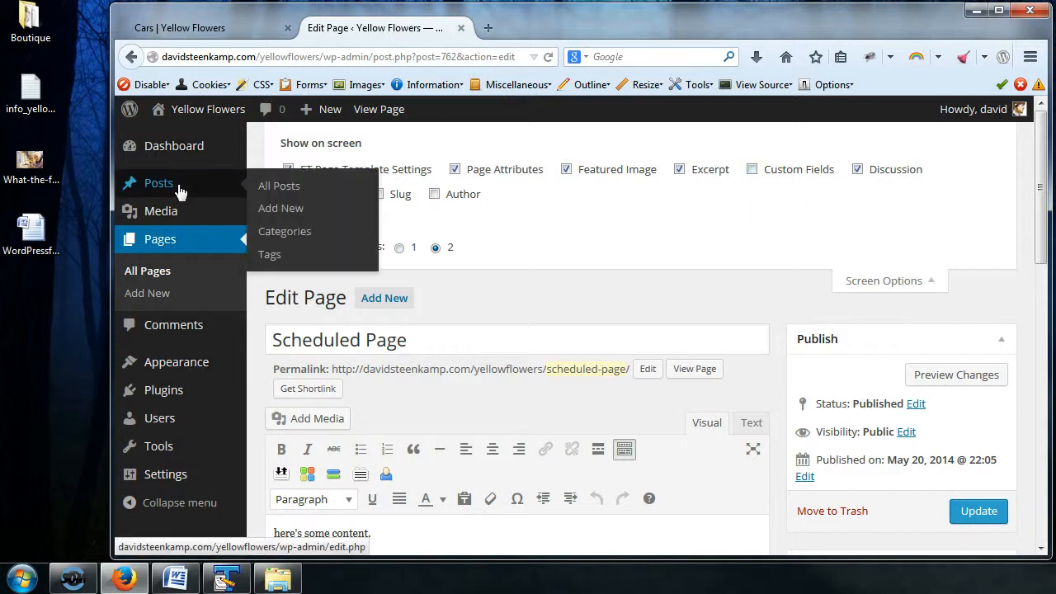
{"action": "scroll", "coordinate": [950, 276], "scroll_direction": "down", "scroll_amount": 5}
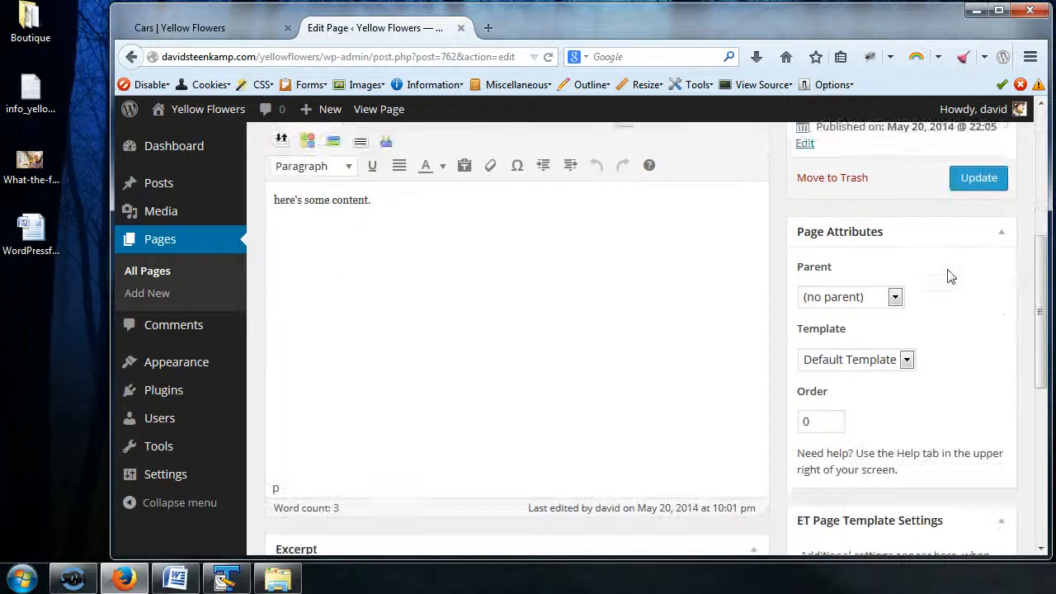
{"action": "scroll", "coordinate": [950, 276], "scroll_direction": "down", "scroll_amount": 3}
{"action": "scroll", "coordinate": [950, 275], "scroll_direction": "up", "scroll_amount": 10}
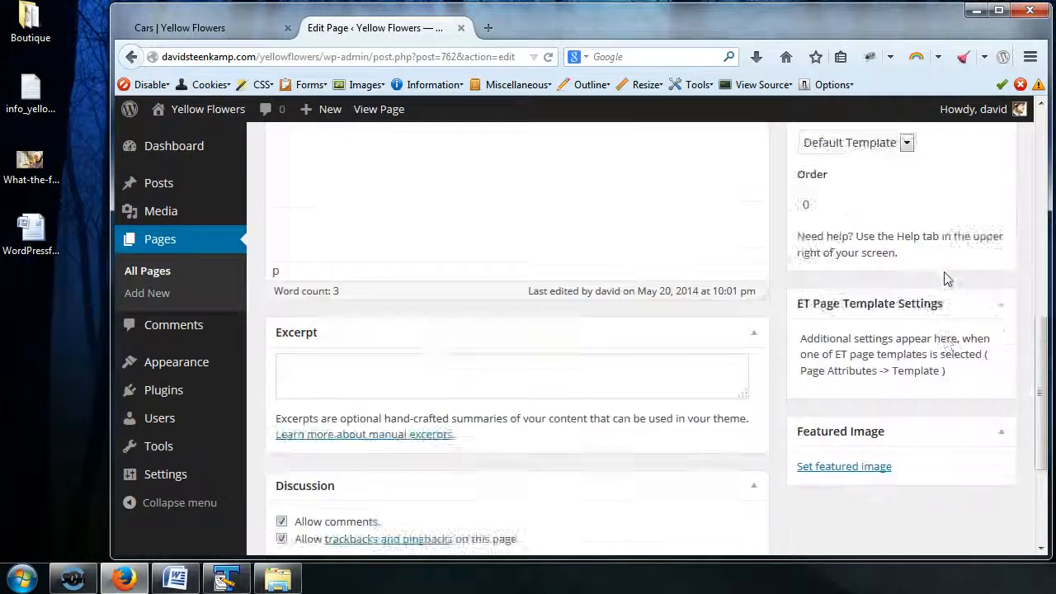
{"action": "left_click", "coordinate": [947, 280]}
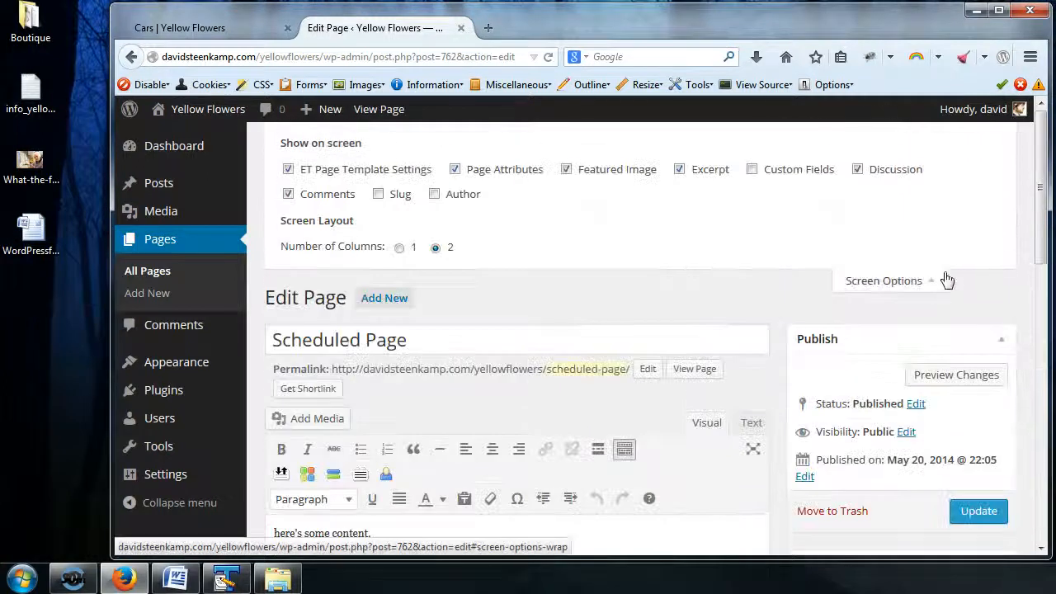
Step: Return to the posts list and open the categories list
{"action": "left_click", "coordinate": [161, 183]}
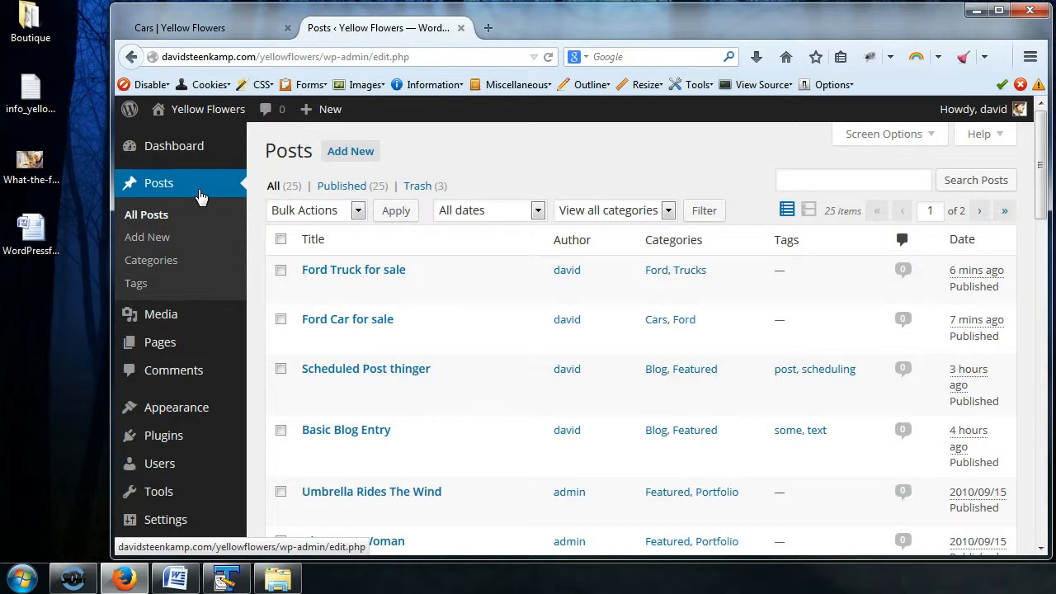
{"action": "left_click", "coordinate": [169, 262]}
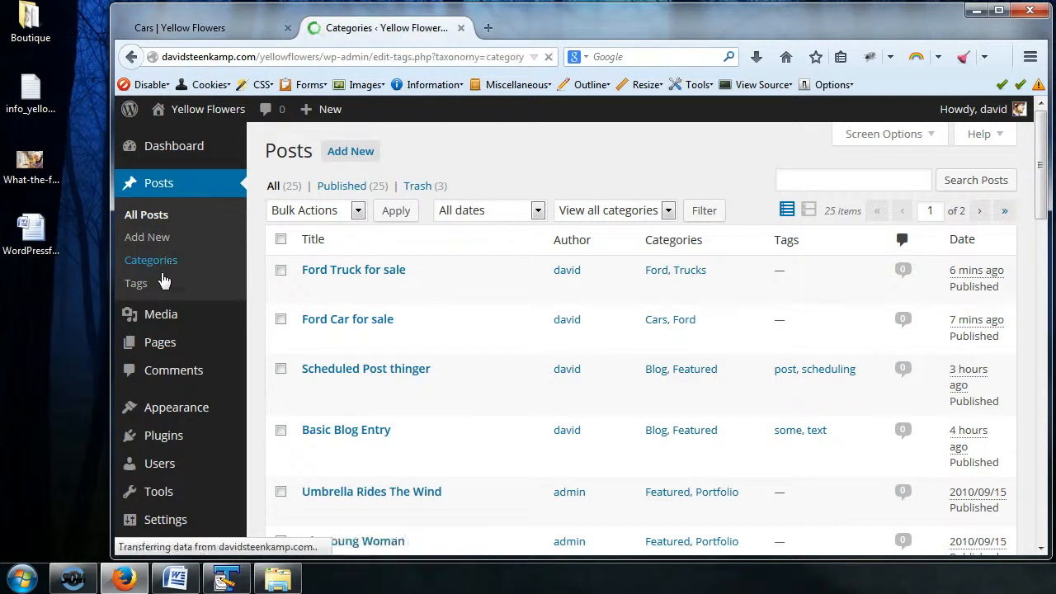